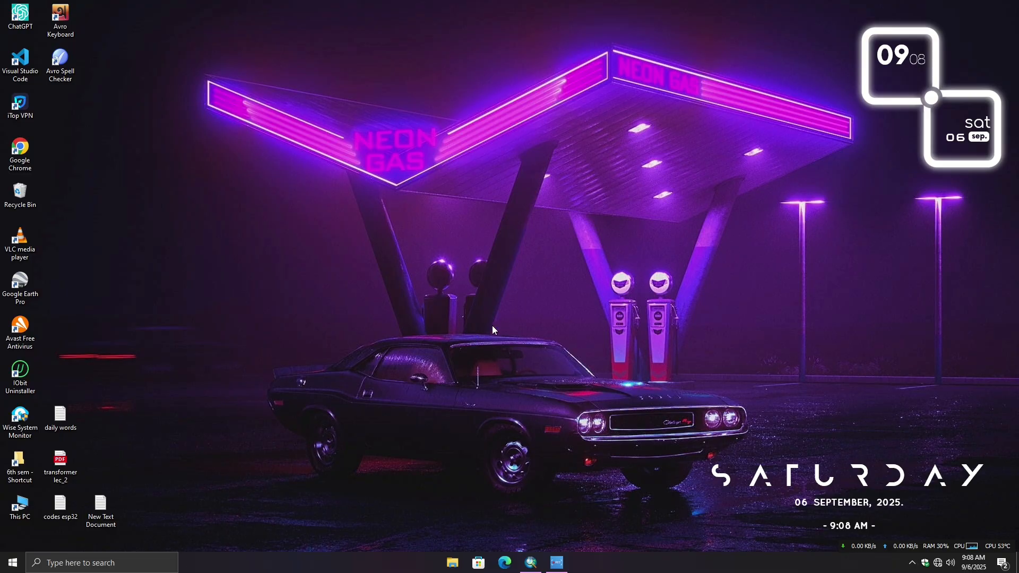
- Refresh the desktop and switch to the "new update" map document in ArcMap
right_click(466, 287)
left_click(501, 317)
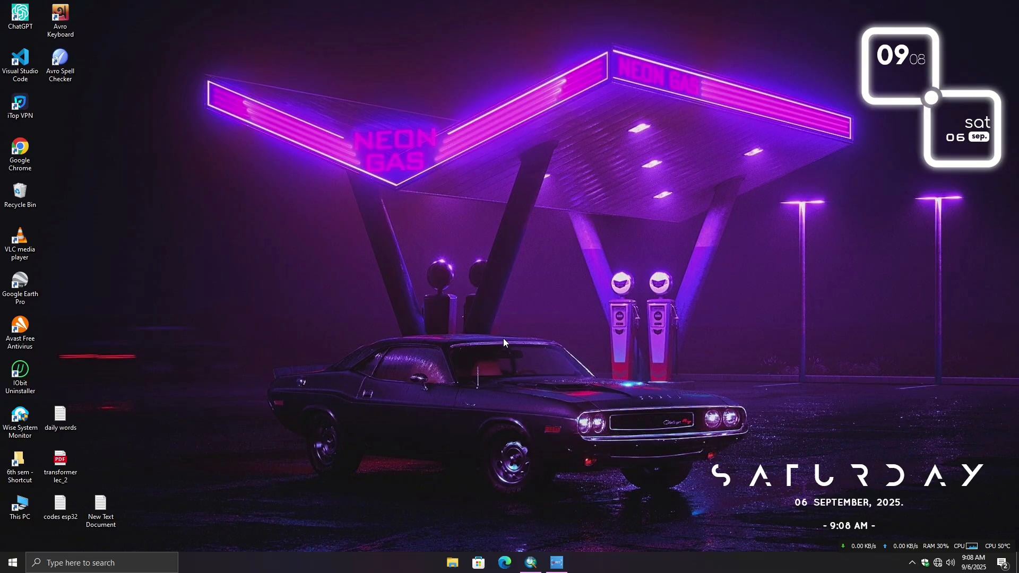
left_click(529, 561)
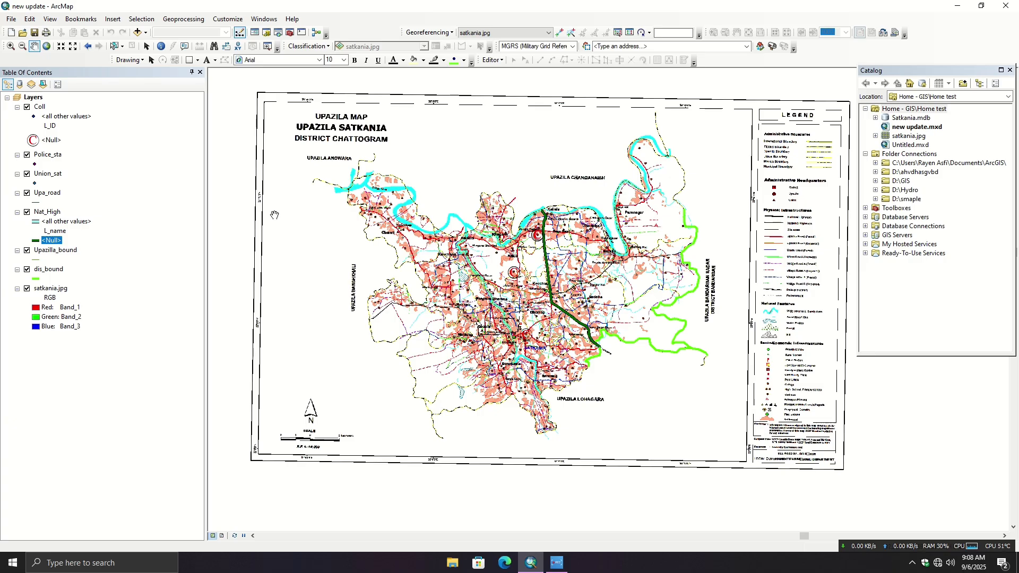
left_click_drag(536, 265, 528, 275)
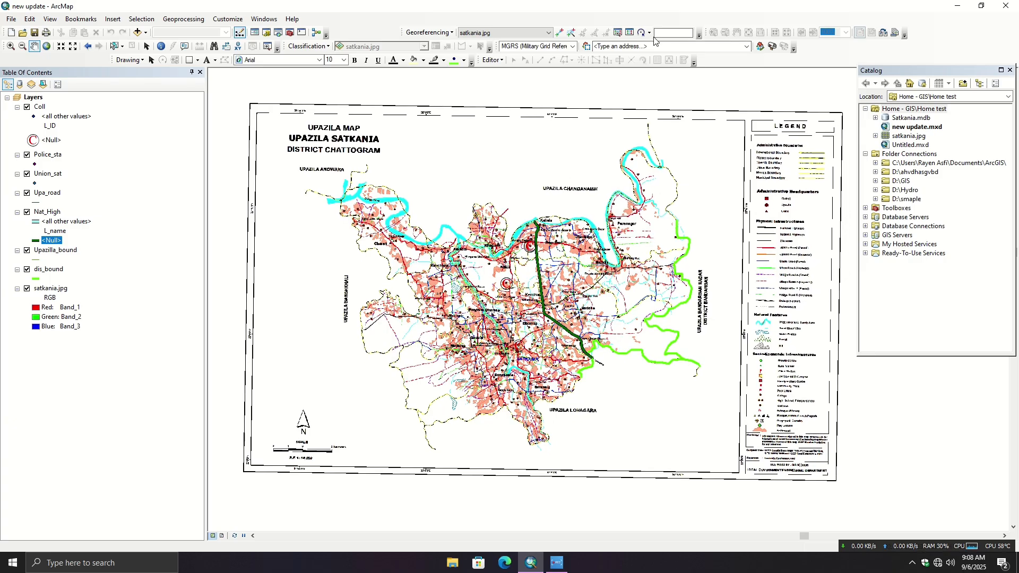
- Load the georeferencing control points for satkania.jpg from the Tic text file, then close the link table
left_click(631, 33)
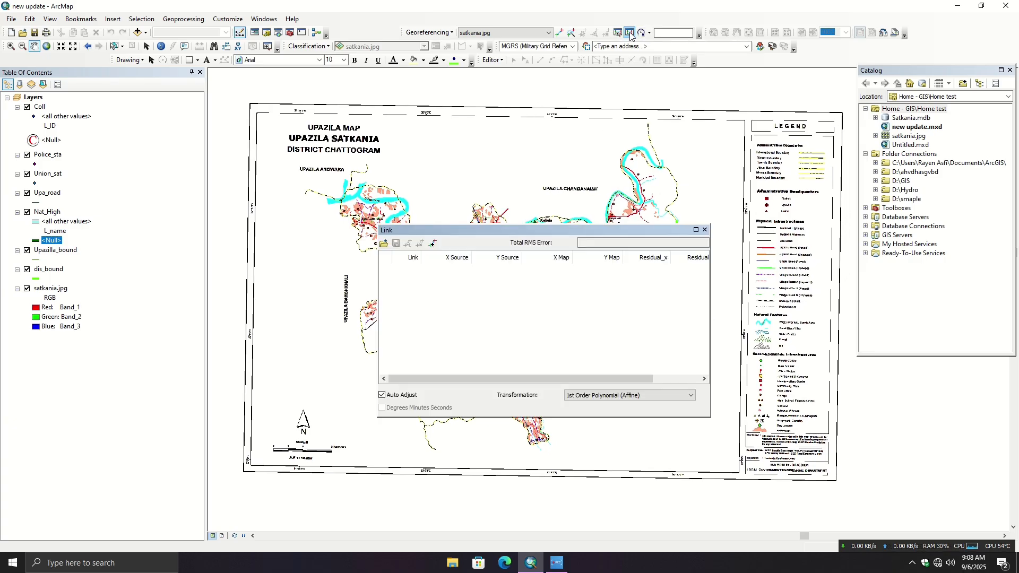
left_click(384, 243)
left_click(479, 275)
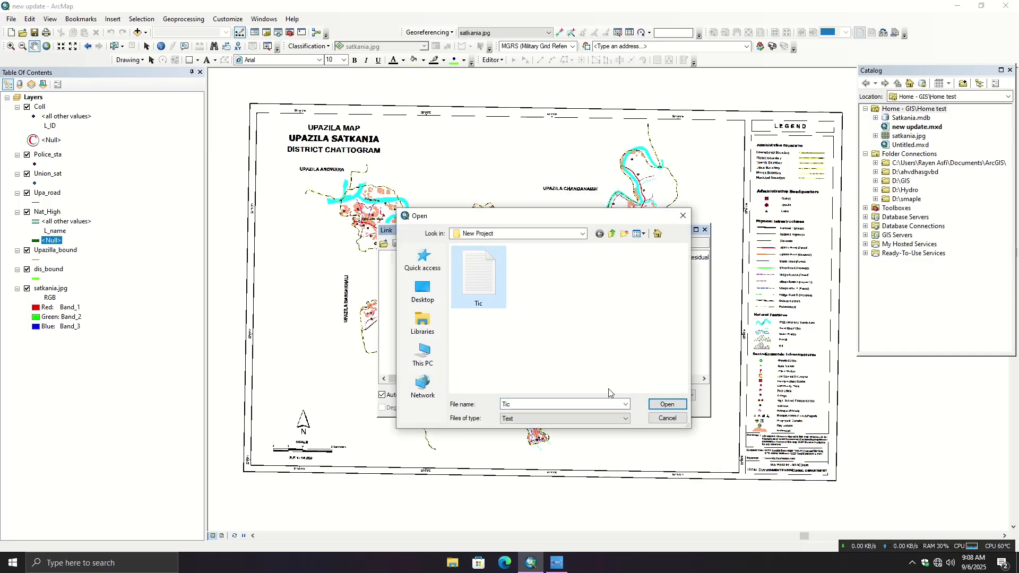
left_click(667, 404)
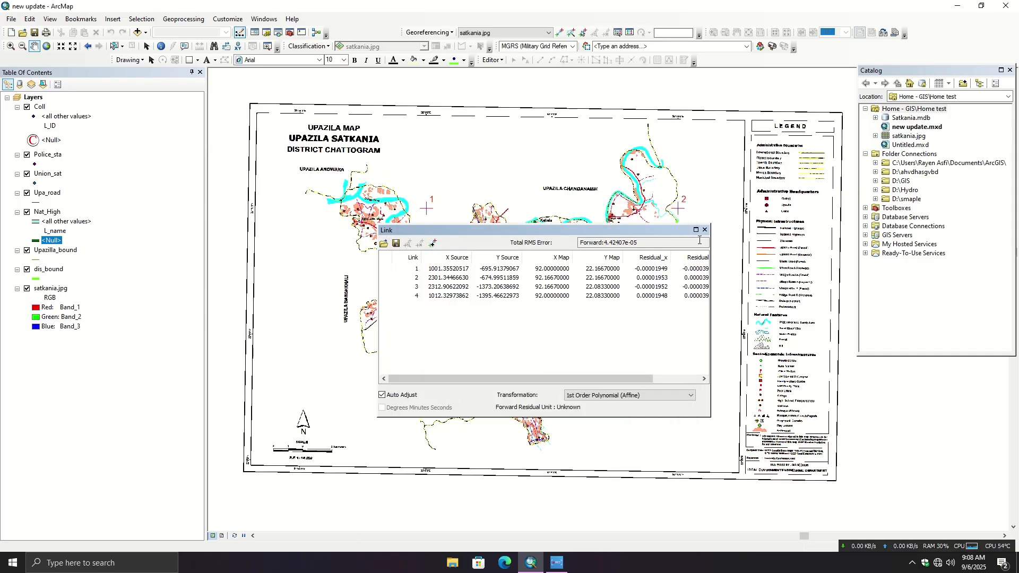
left_click(705, 230)
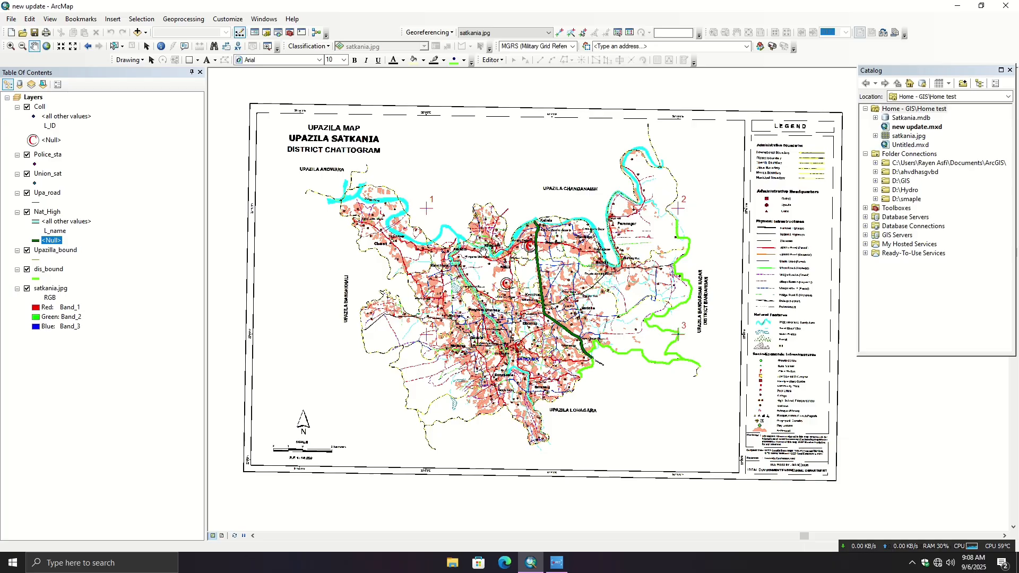
- Switch the map from data view to layout view
left_click(55, 19)
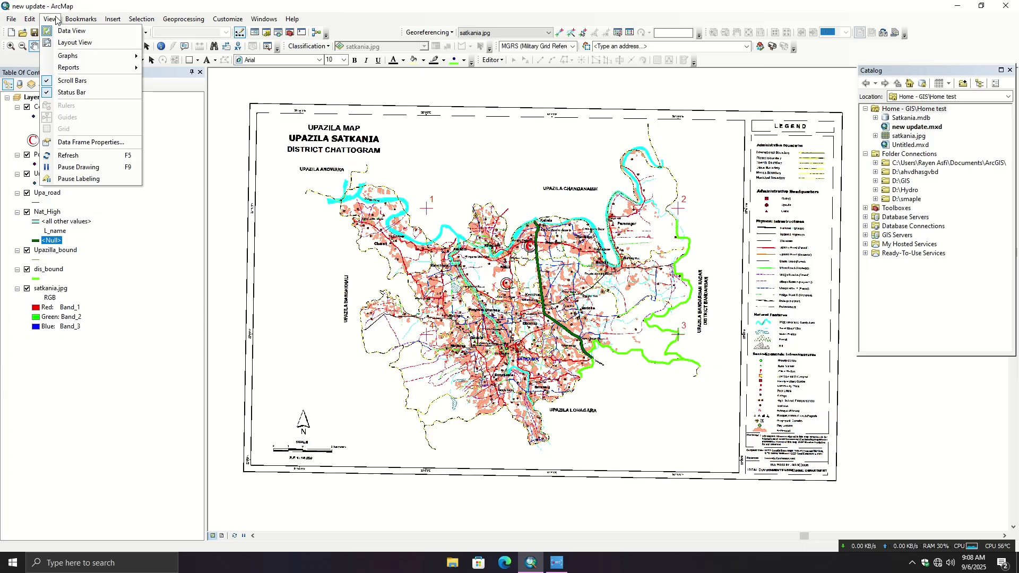
left_click(64, 43)
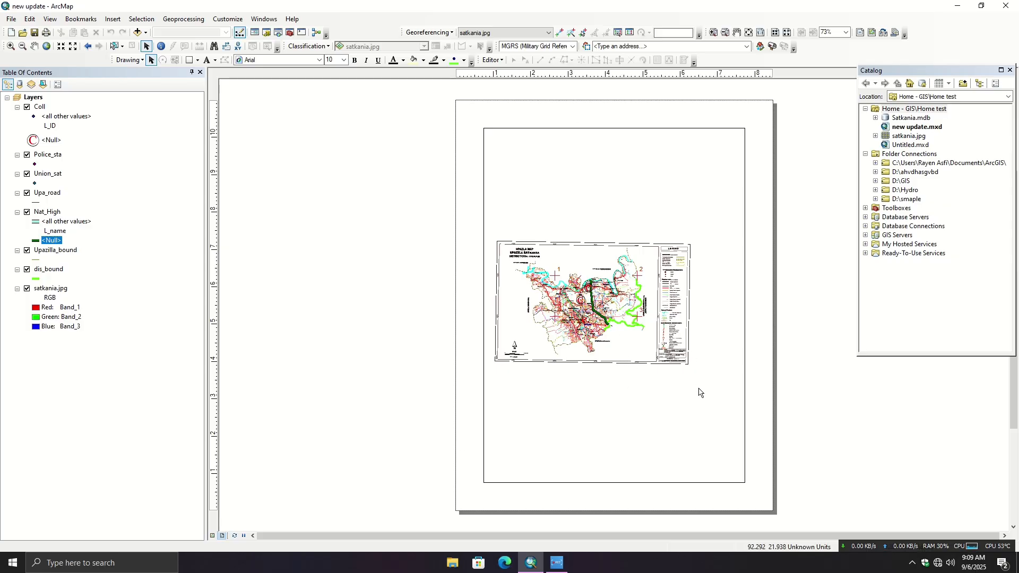
scroll(605, 315, "down", 1)
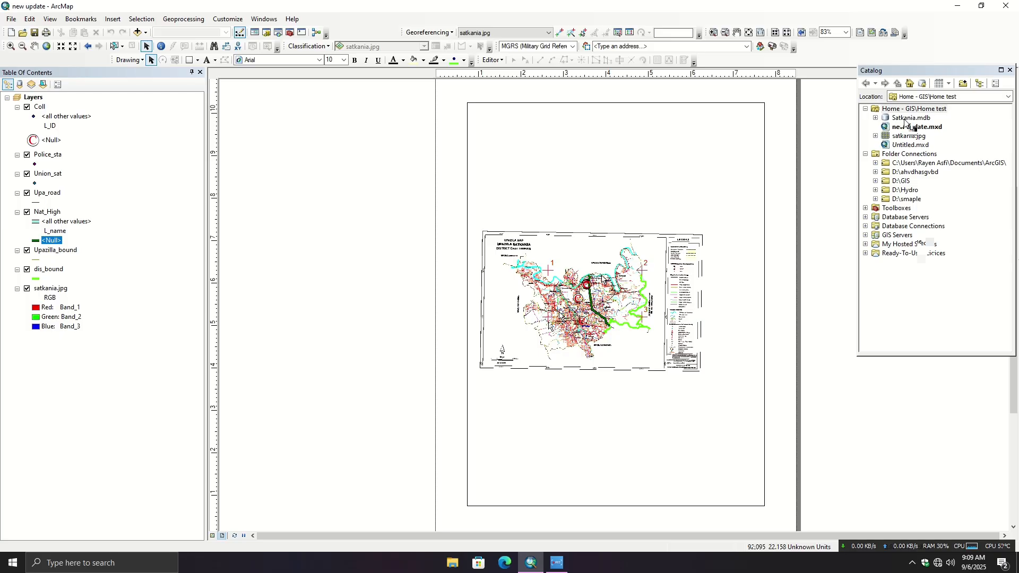
- Open the Page and Print Setup dialog and move it clear of the layout page
left_click(50, 19)
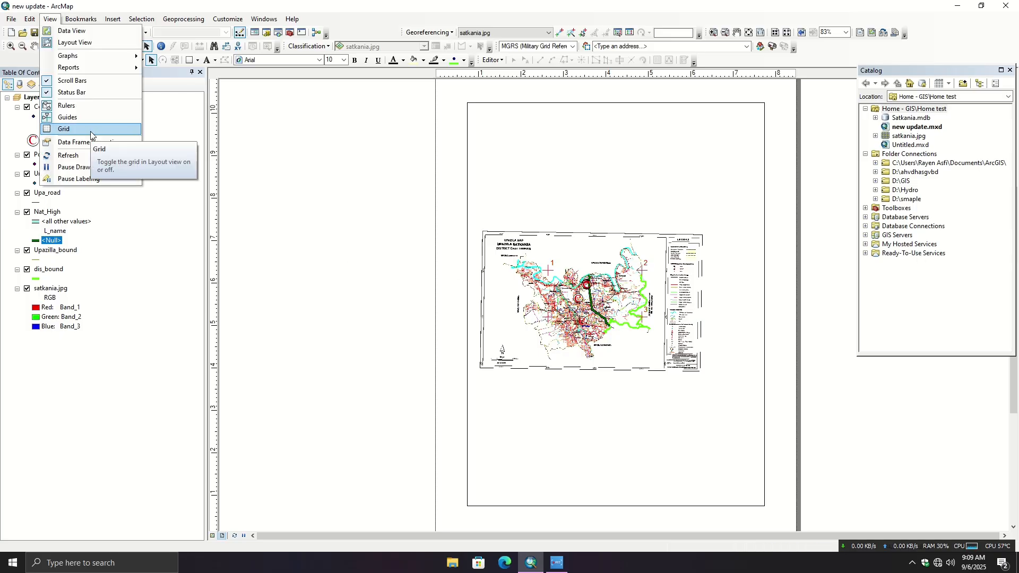
mouse_move(10, 22)
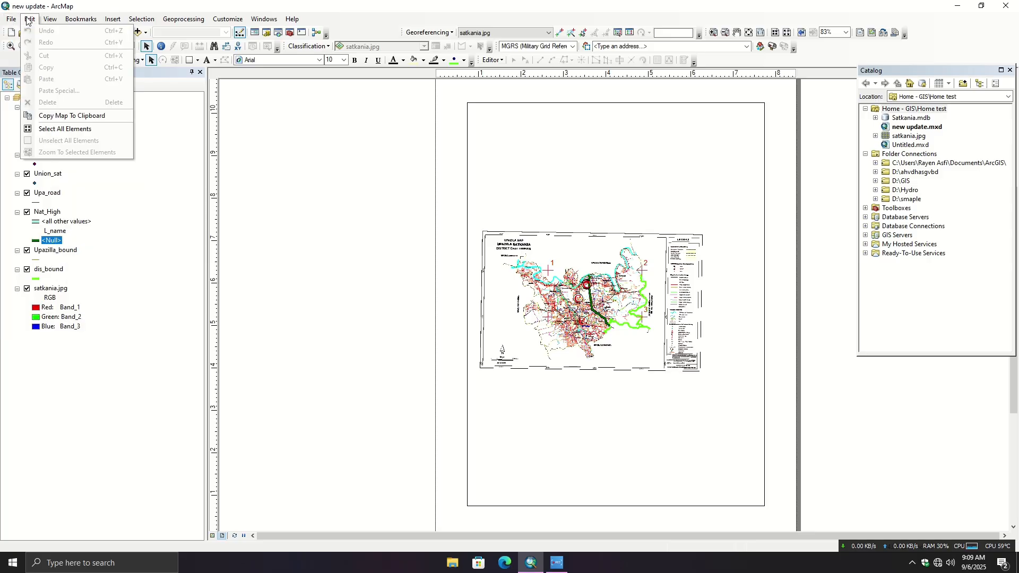
left_click(14, 22)
left_click(14, 21)
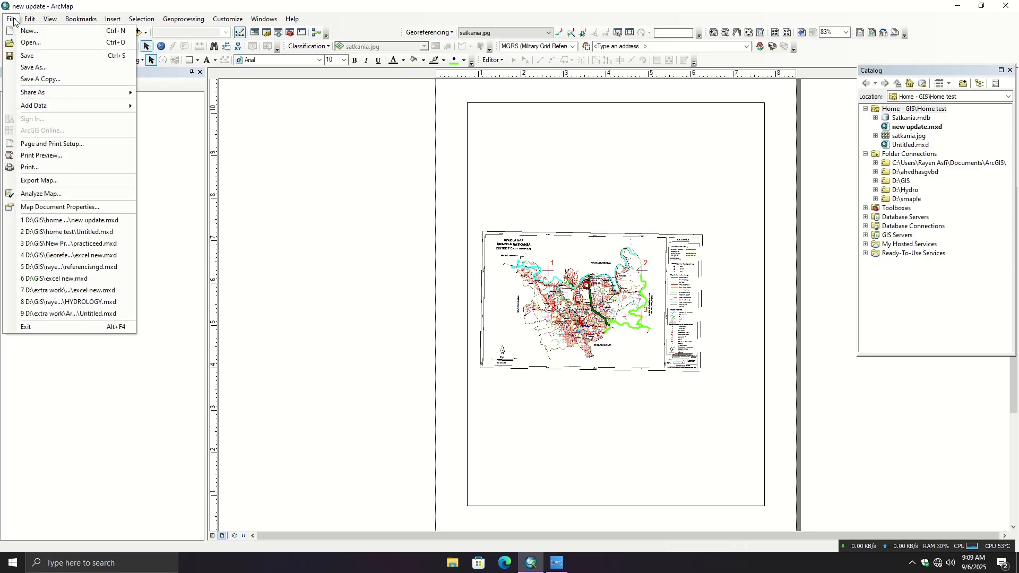
left_click(58, 145)
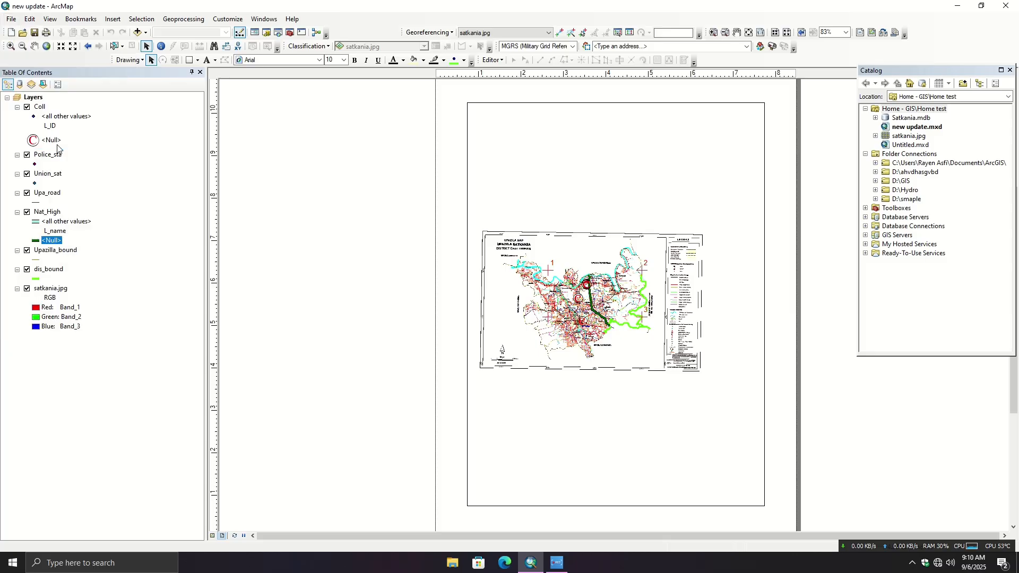
left_click_drag(464, 133, 271, 147)
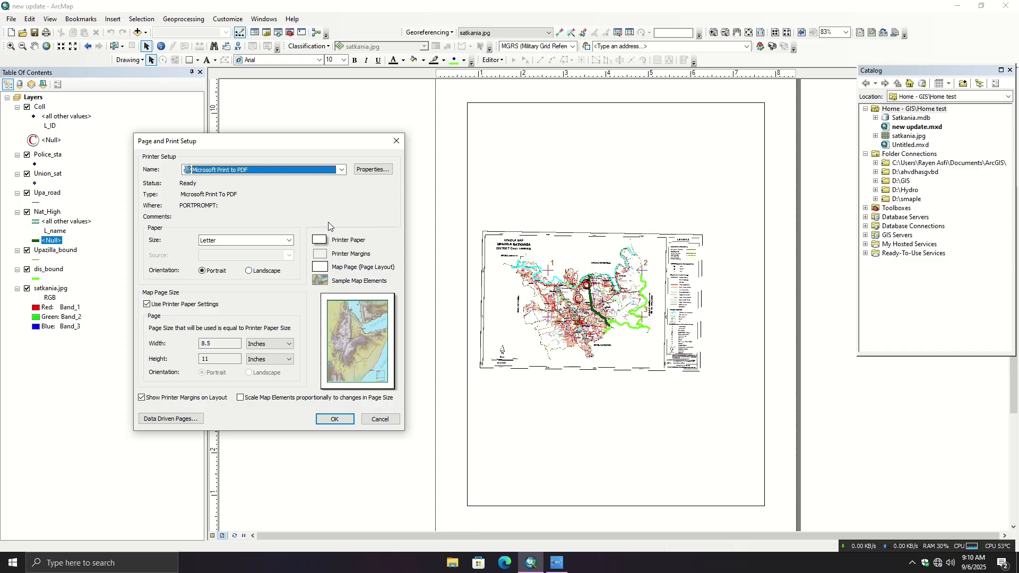
- Select OneNote for Windows 10 as the printer and set the paper size to A4
left_click(342, 169)
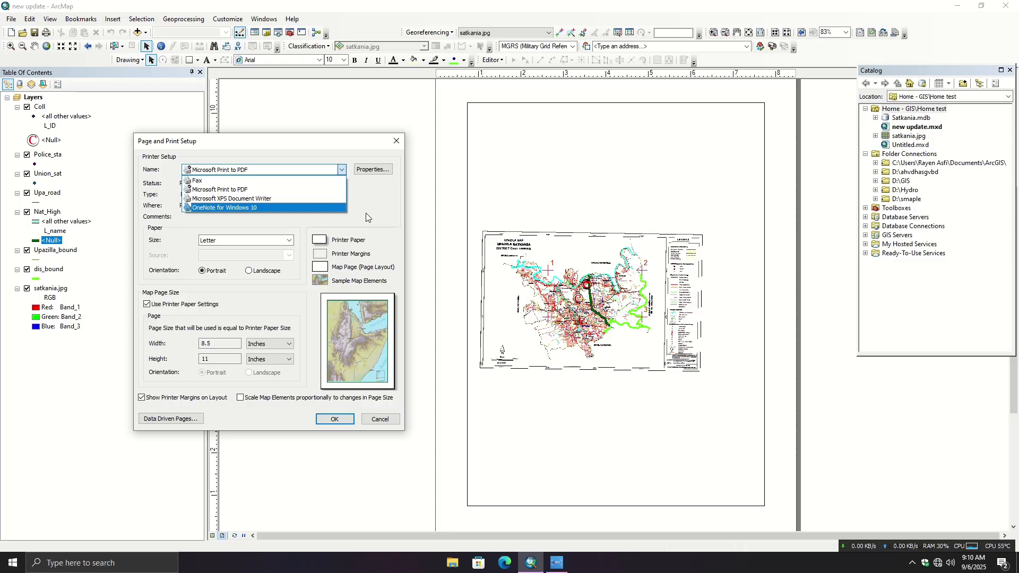
left_click(318, 208)
left_click(341, 172)
left_click(239, 208)
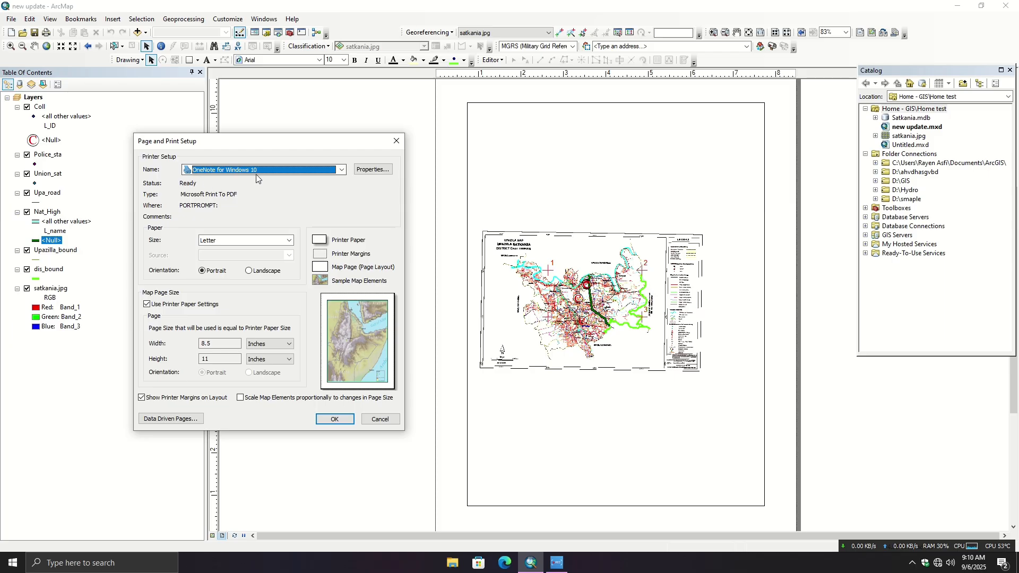
left_click(341, 170)
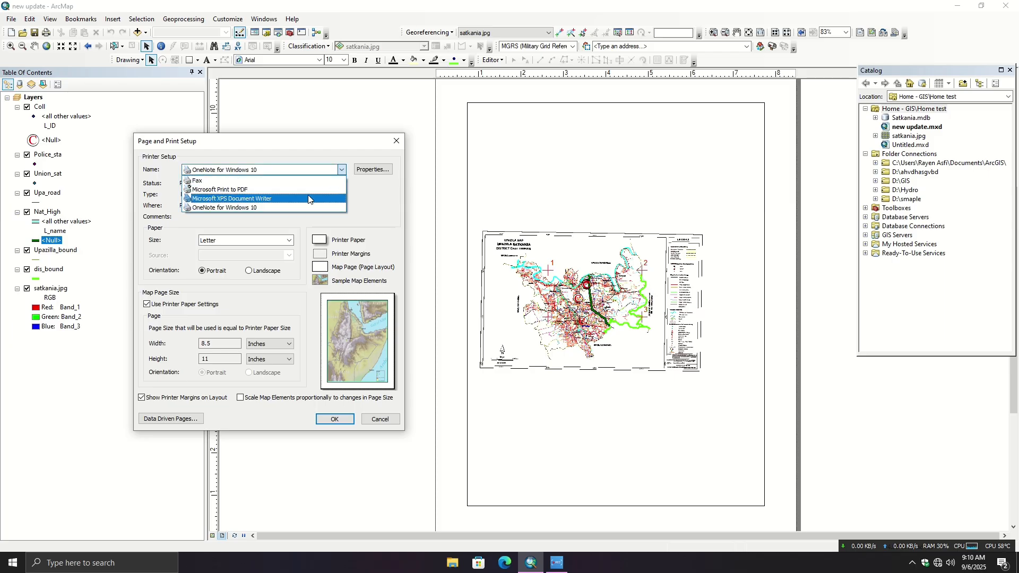
left_click(283, 207)
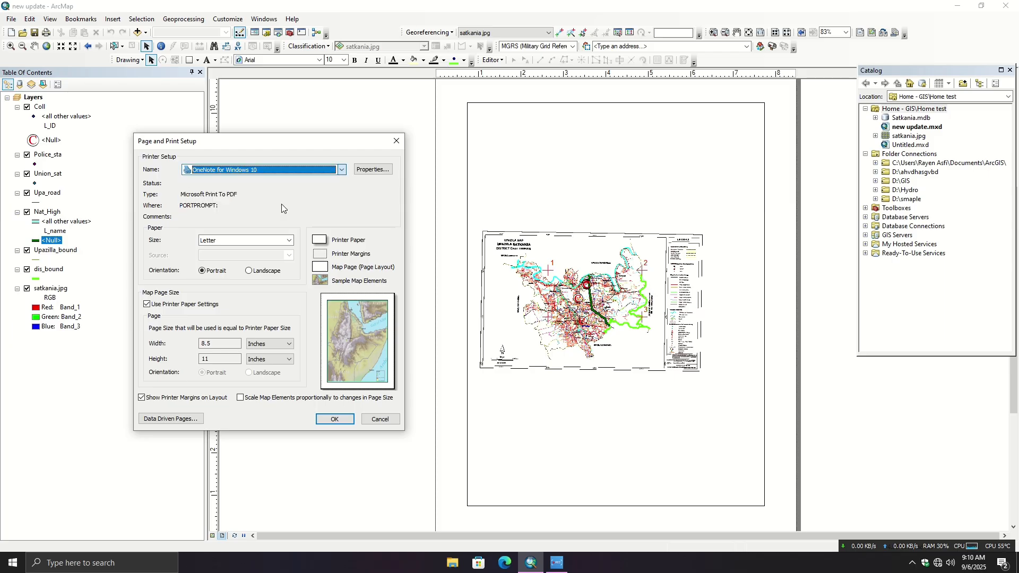
left_click(291, 241)
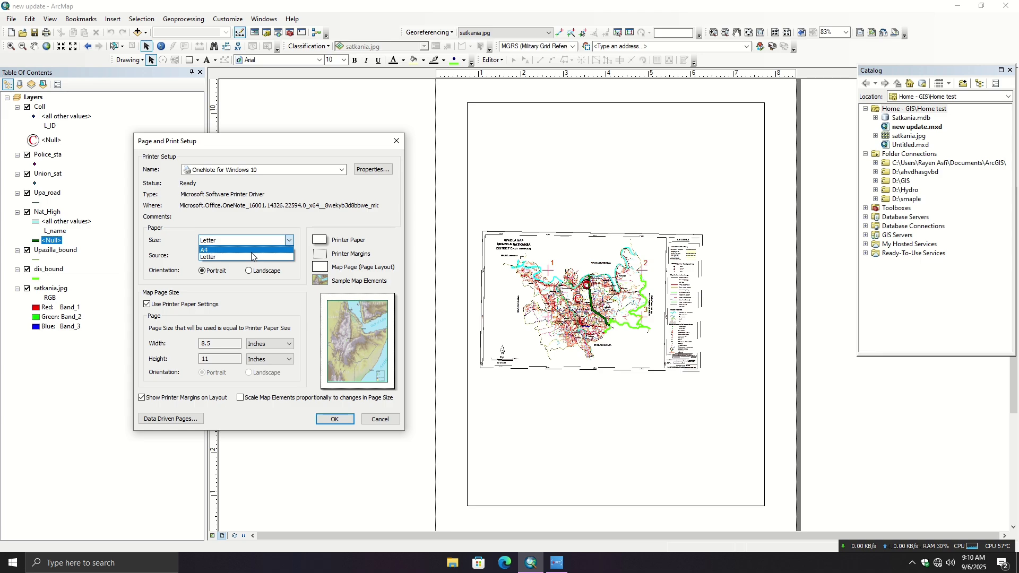
left_click(249, 250)
- Change the printer to Microsoft XPS Document Writer, keep A4 portrait paper, and apply the page setup
left_click(342, 169)
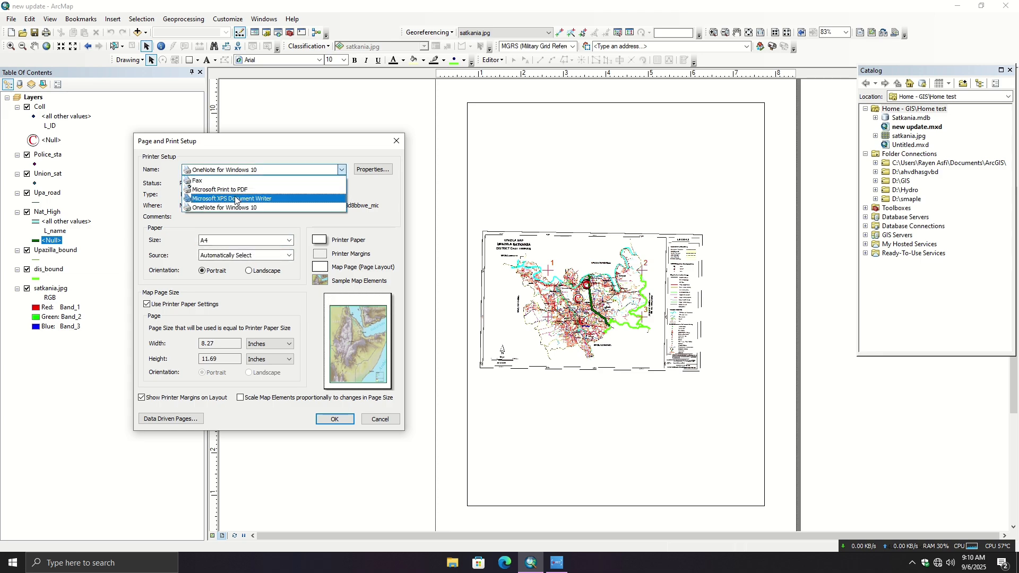
left_click(233, 189)
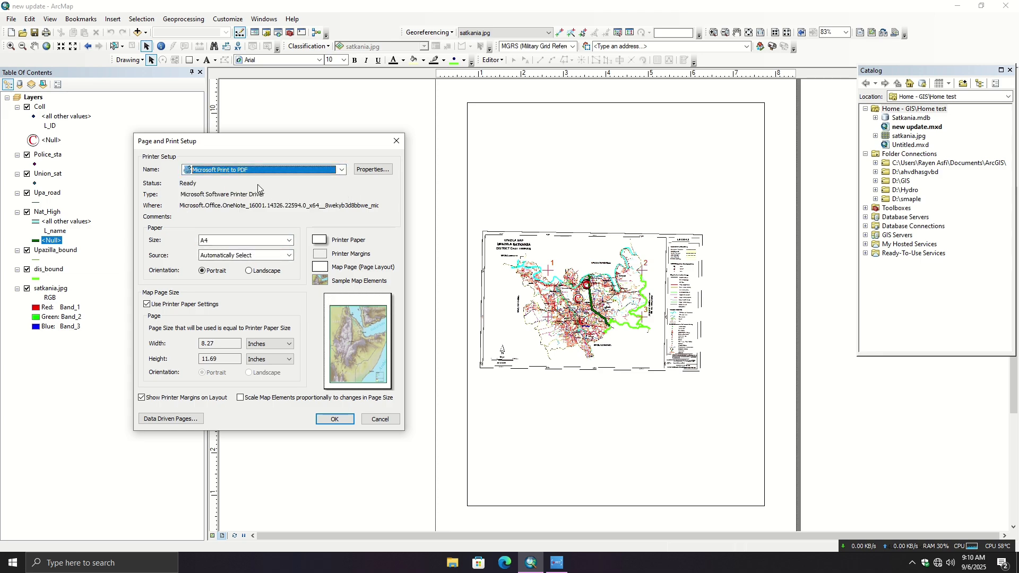
left_click(341, 171)
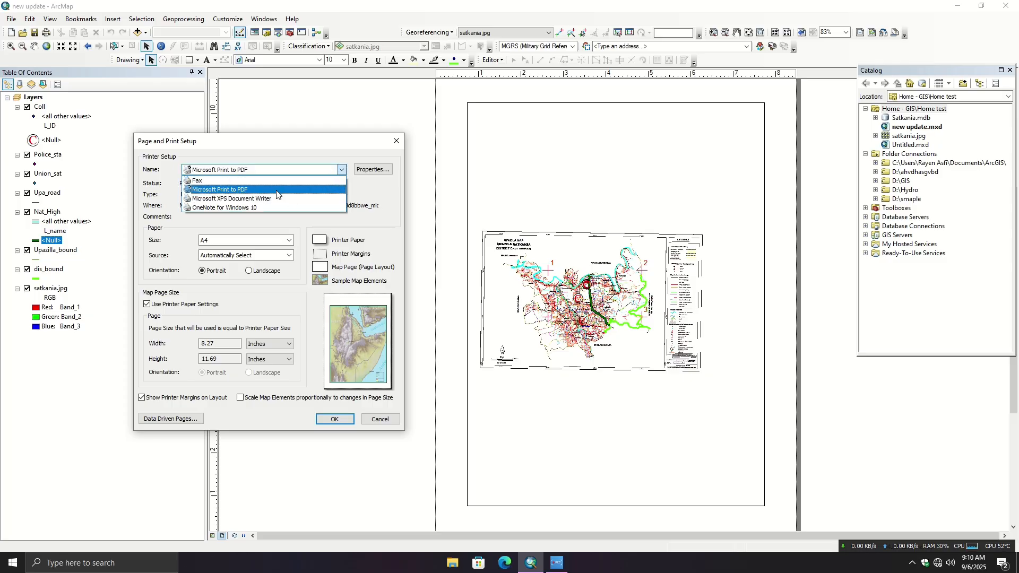
left_click(259, 201)
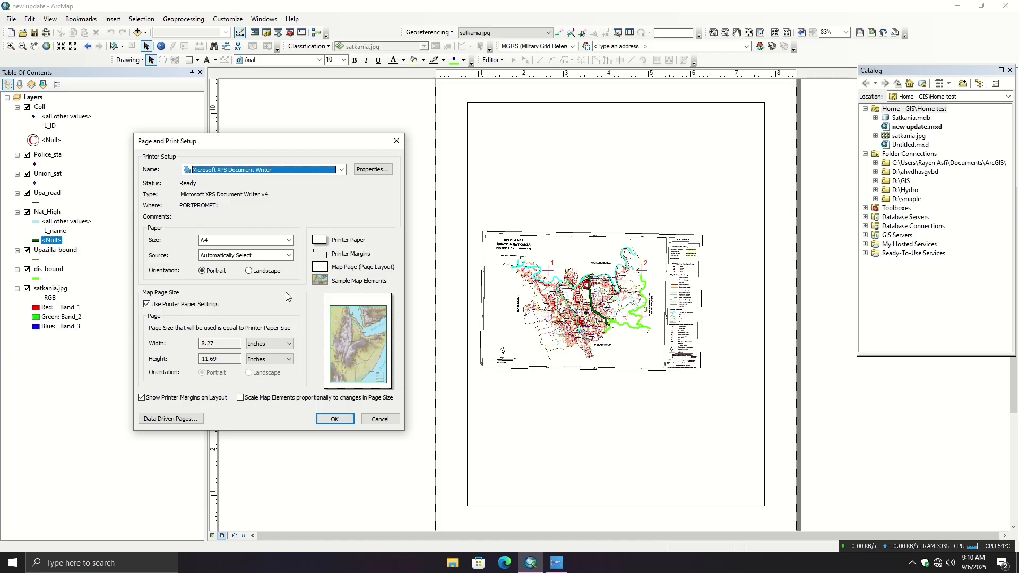
left_click(289, 241)
left_click(309, 212)
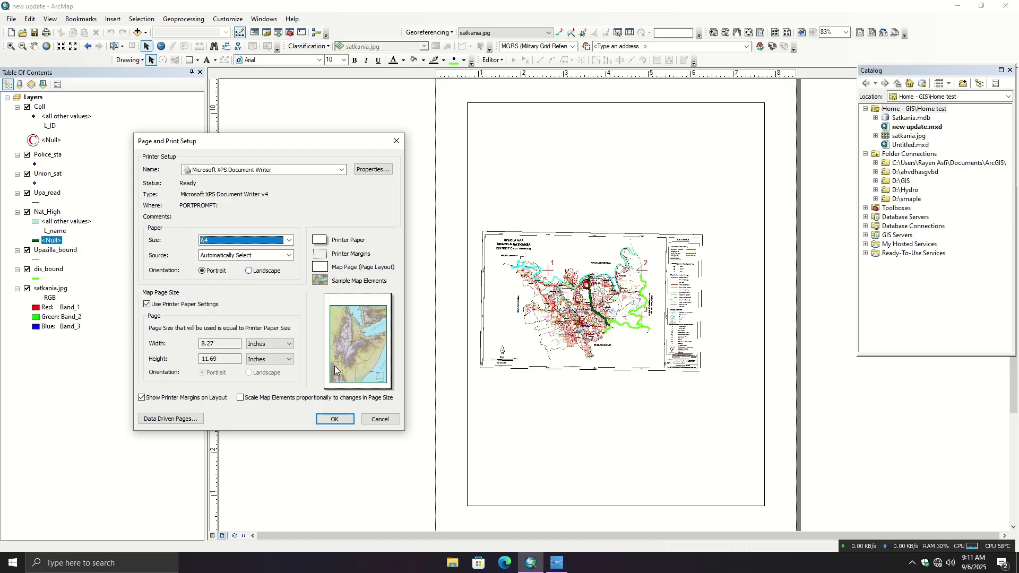
left_click(335, 420)
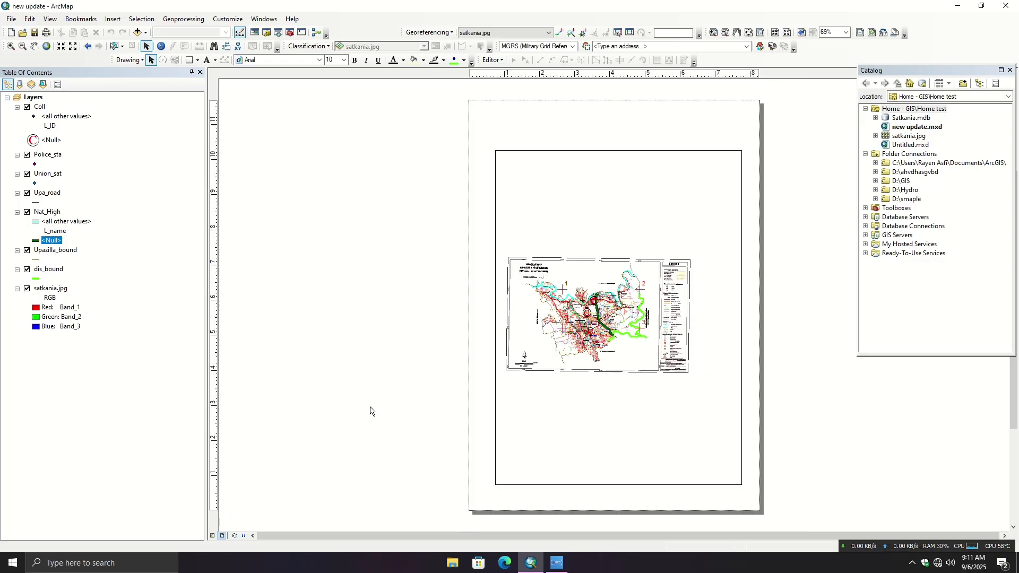
- Turn the satkania.jpg layer off and back on in the layout
scroll(605, 318, "down", 2)
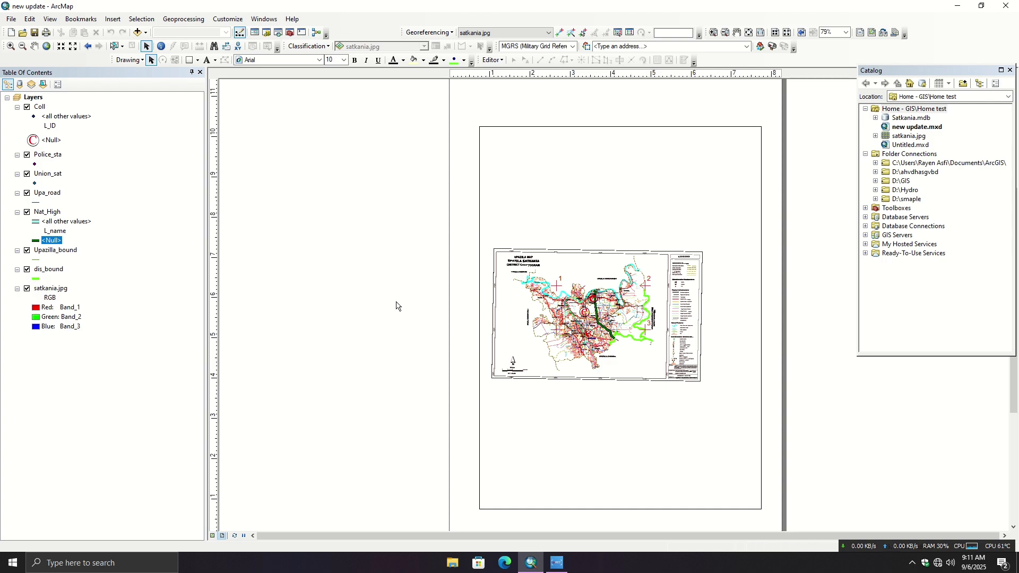
left_click(27, 290)
left_click(28, 289)
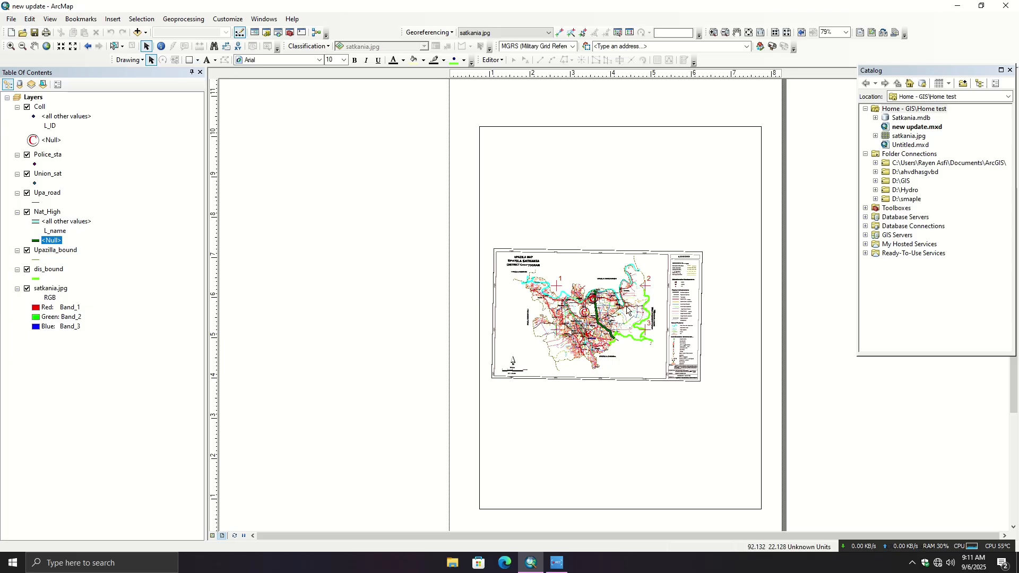
scroll(636, 314, "down", 1)
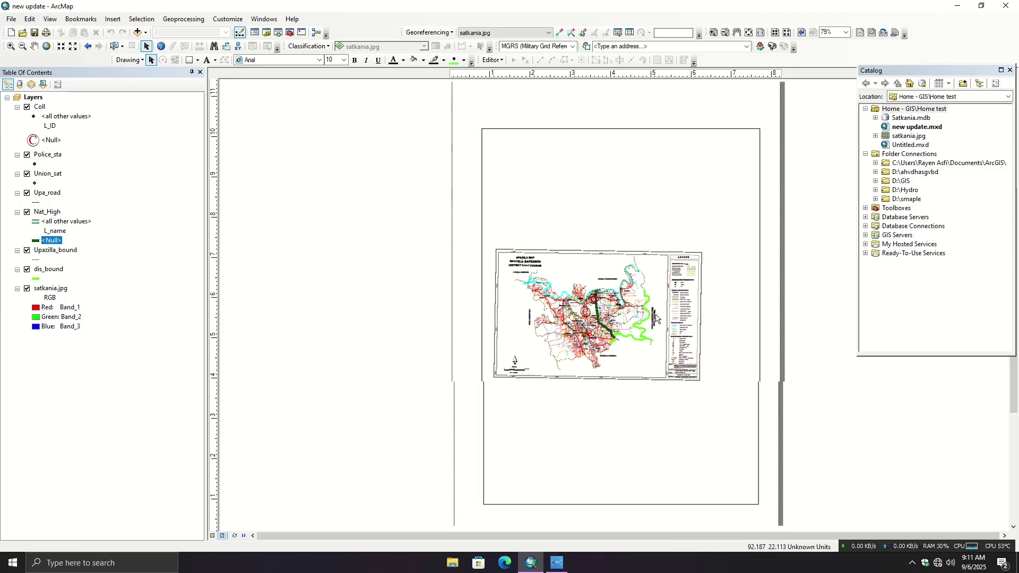
scroll(641, 314, "down", 2)
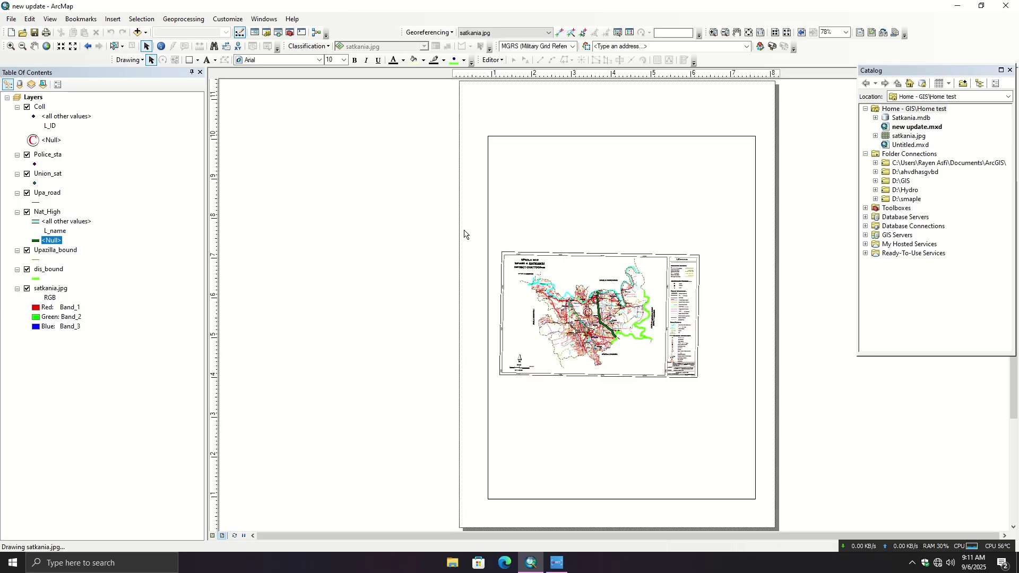
- Try enlarging the map inside the layout's data frame, then zoom it back out in fixed steps
left_click(10, 46)
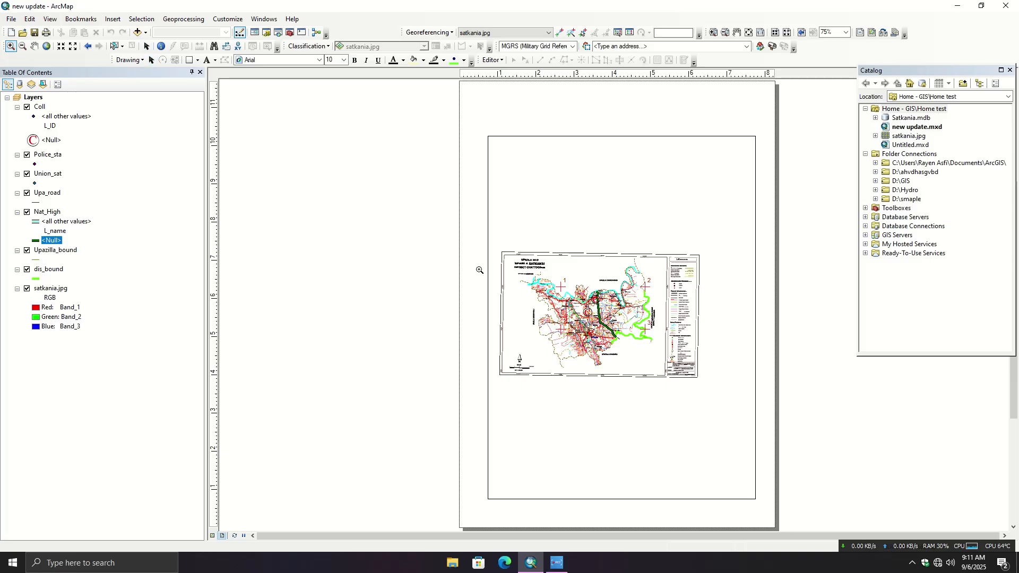
left_click(618, 327)
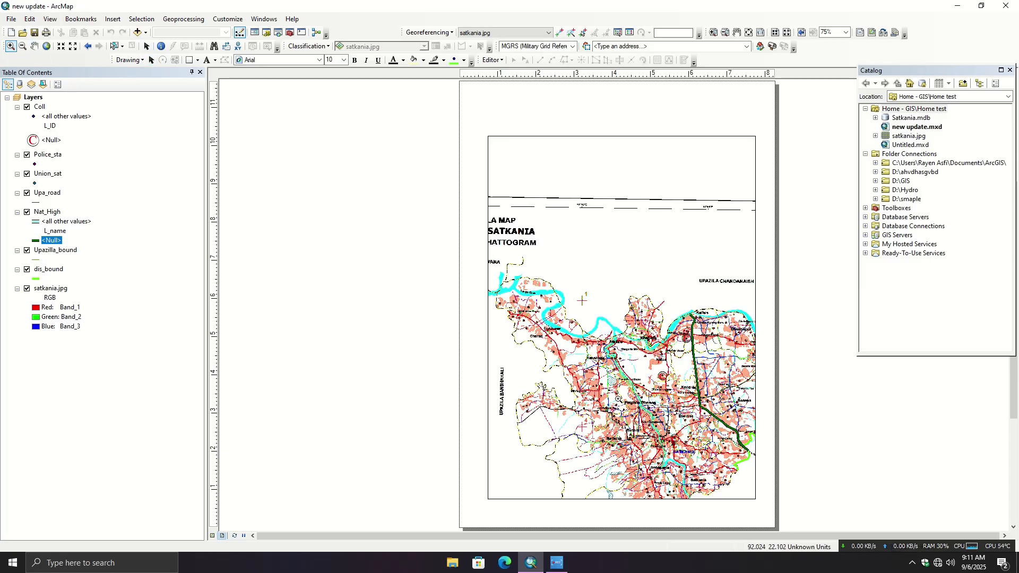
left_click(75, 49)
left_click(74, 49)
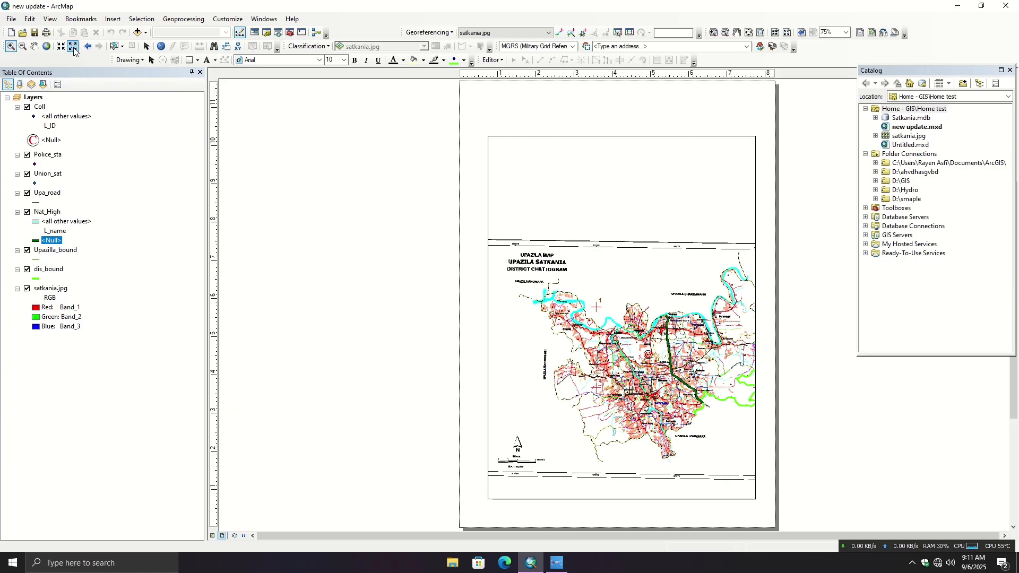
left_click(74, 50)
left_click(74, 49)
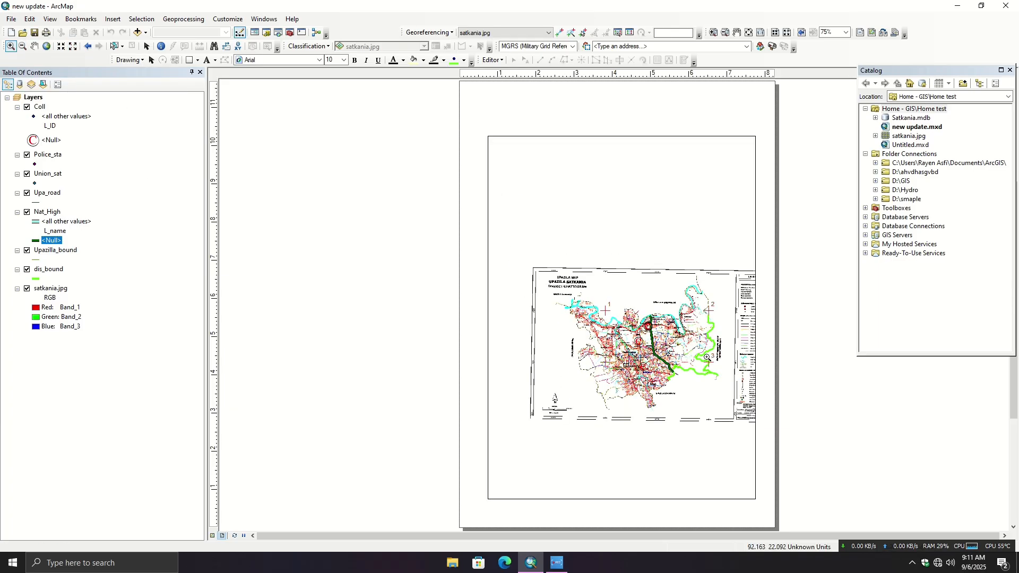
- Enlarge the map inside the layout's data frame until the Satkania upazila area fills the frame's width
left_click(10, 49)
left_click_drag(553, 293, 714, 398)
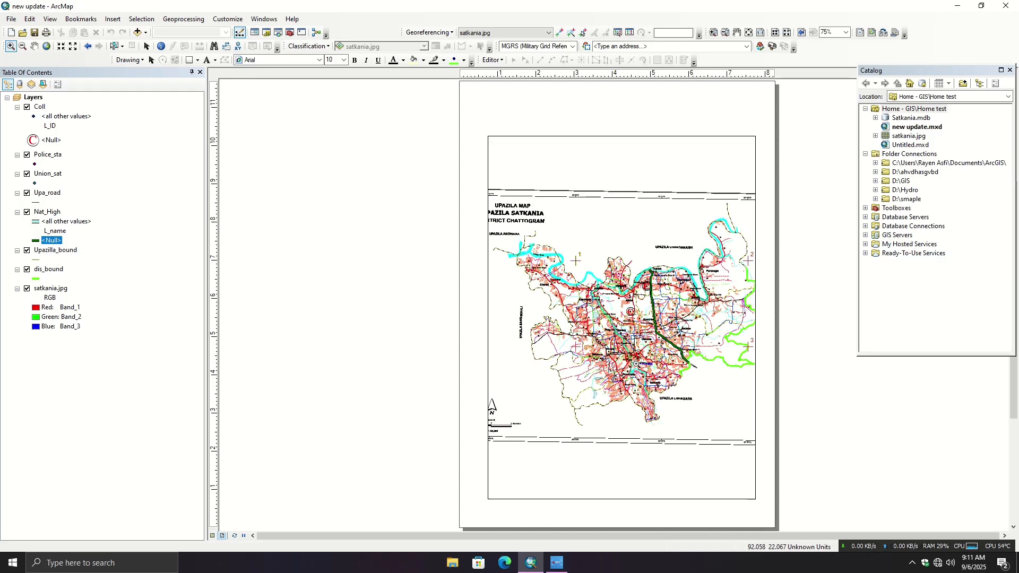
left_click_drag(598, 241, 708, 419)
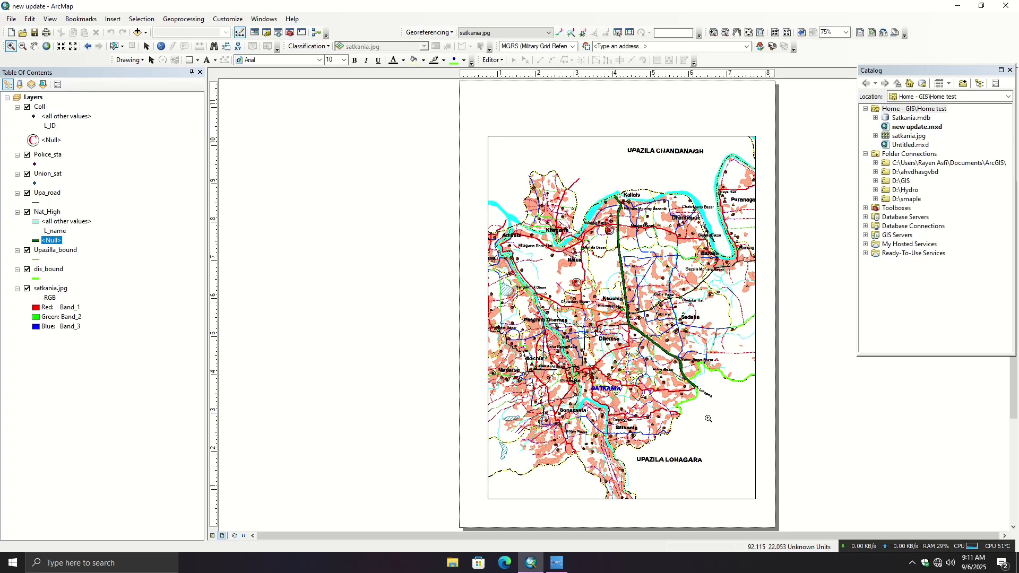
left_click(75, 47)
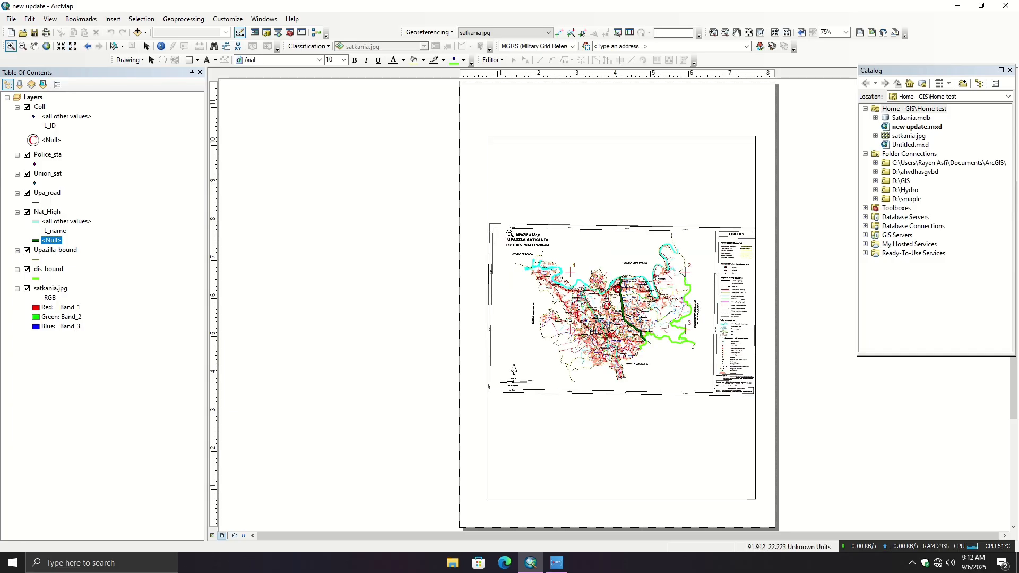
left_click_drag(509, 228, 710, 393)
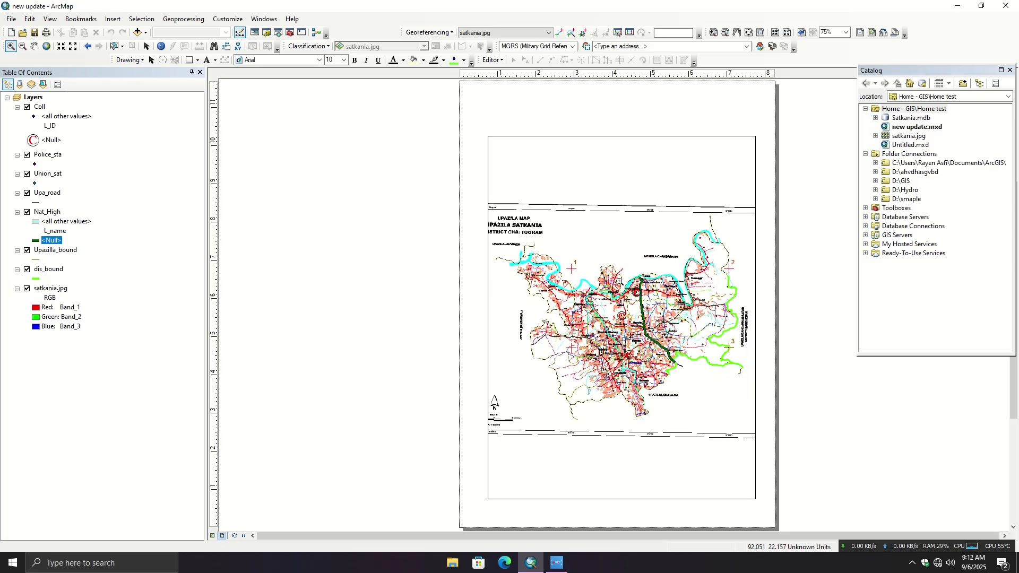
- Turn the satkania.jpg layer off and on twice to compare the scanned map with the digitised features
left_click(27, 289)
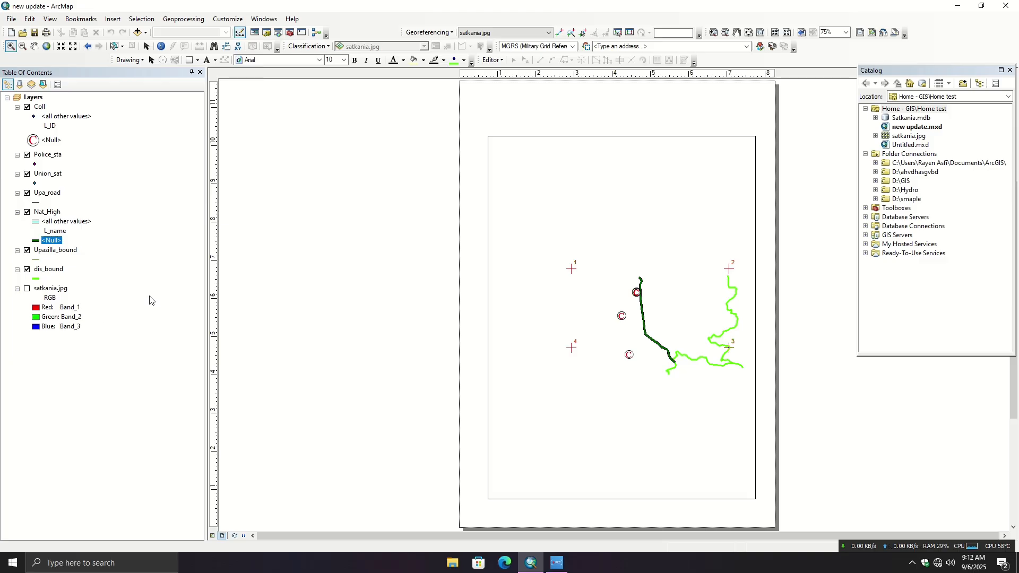
left_click(27, 289)
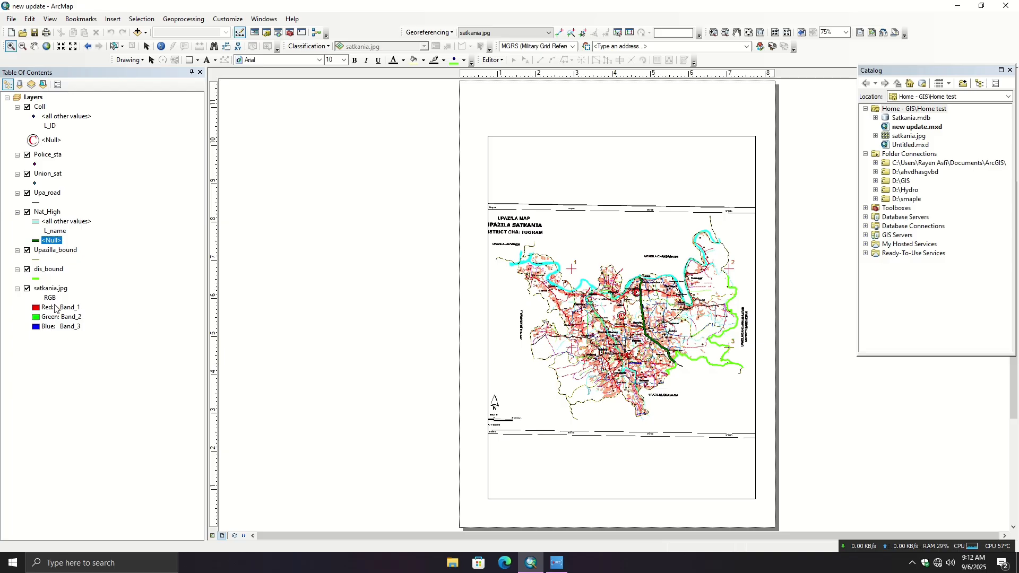
left_click(27, 290)
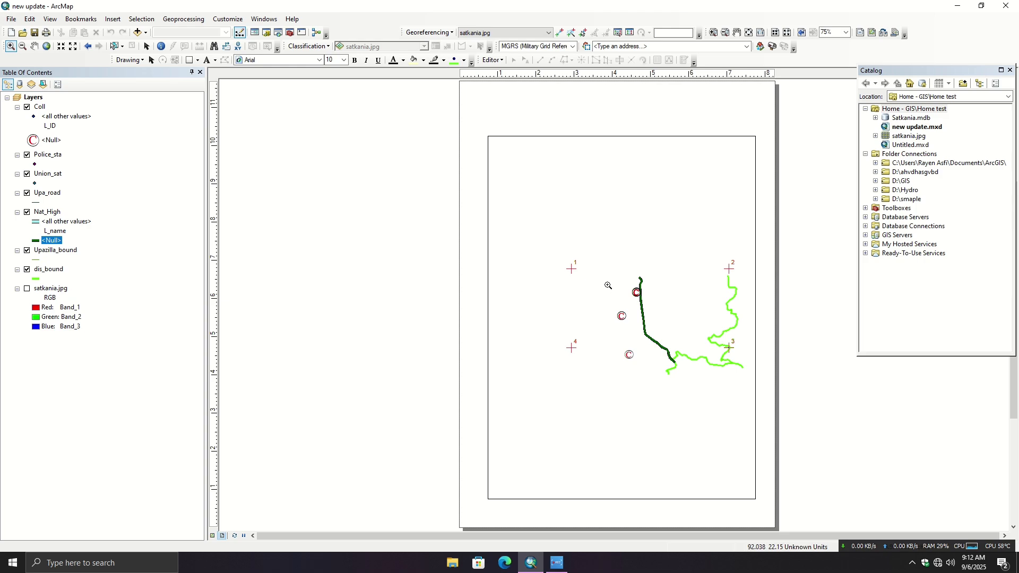
left_click(27, 289)
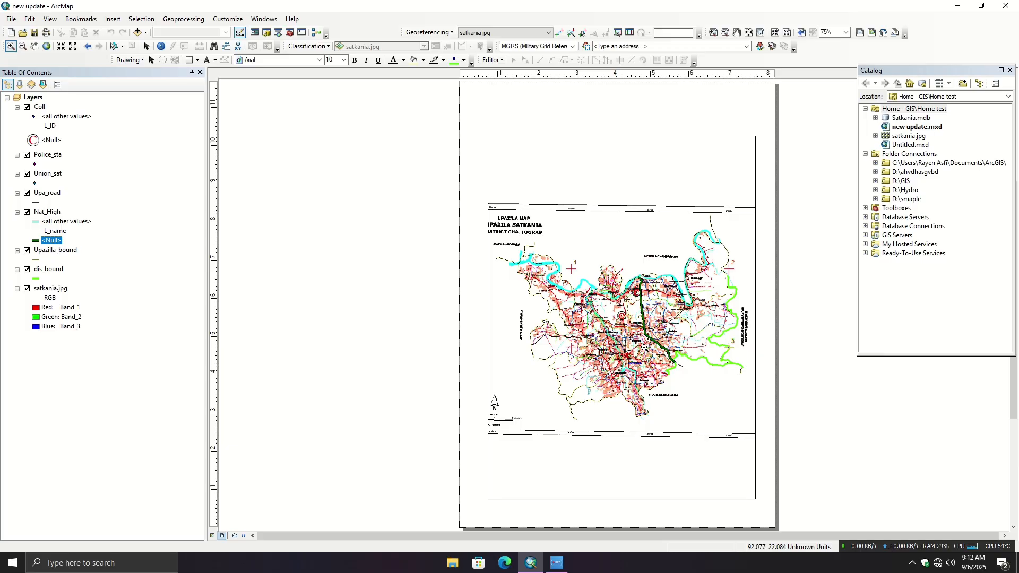
- Set the data frame's map units to Decimal Degrees and its display units to Degrees Minutes Seconds
left_click(51, 22)
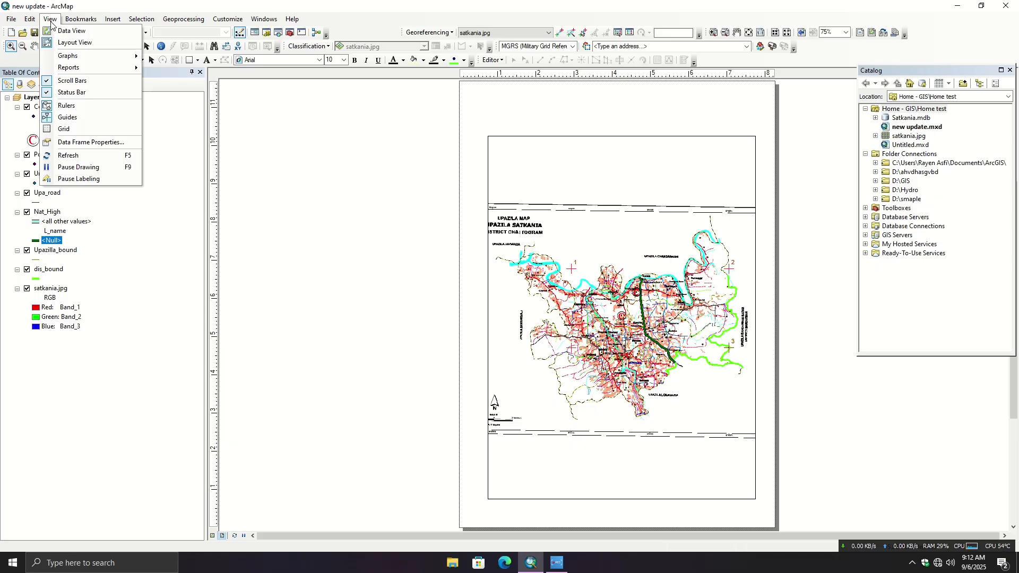
left_click(91, 142)
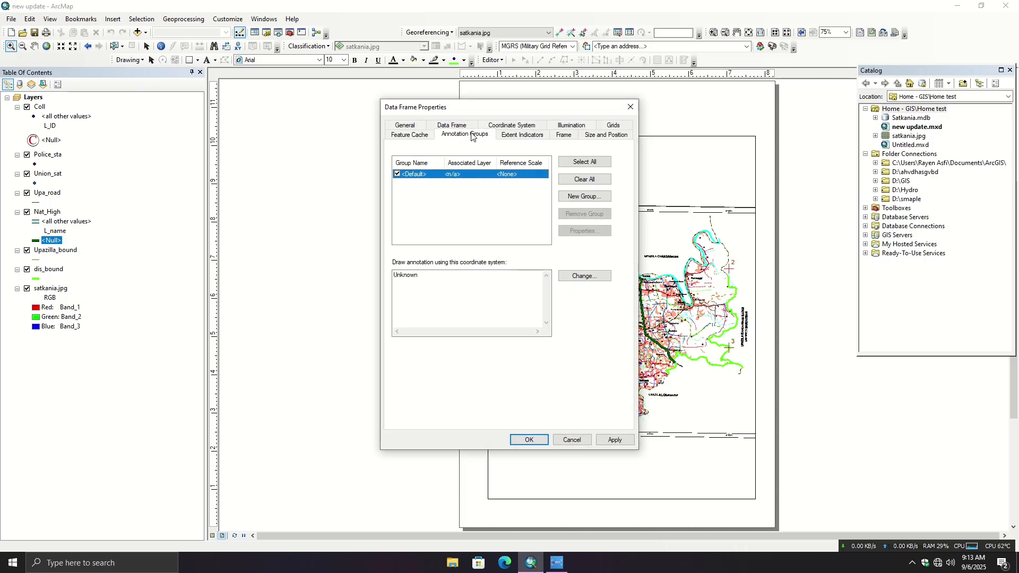
left_click_drag(476, 113, 231, 153)
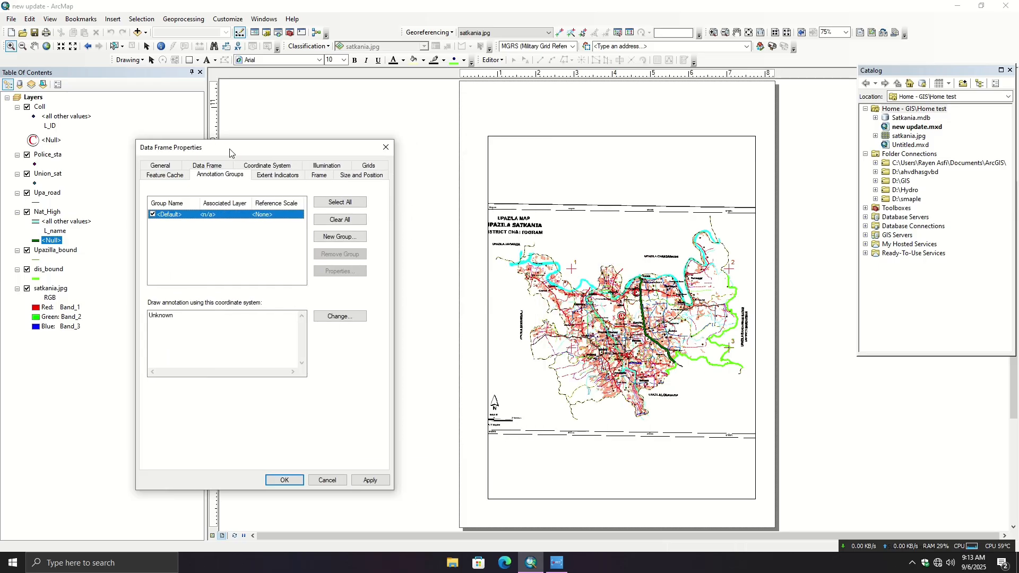
left_click(168, 169)
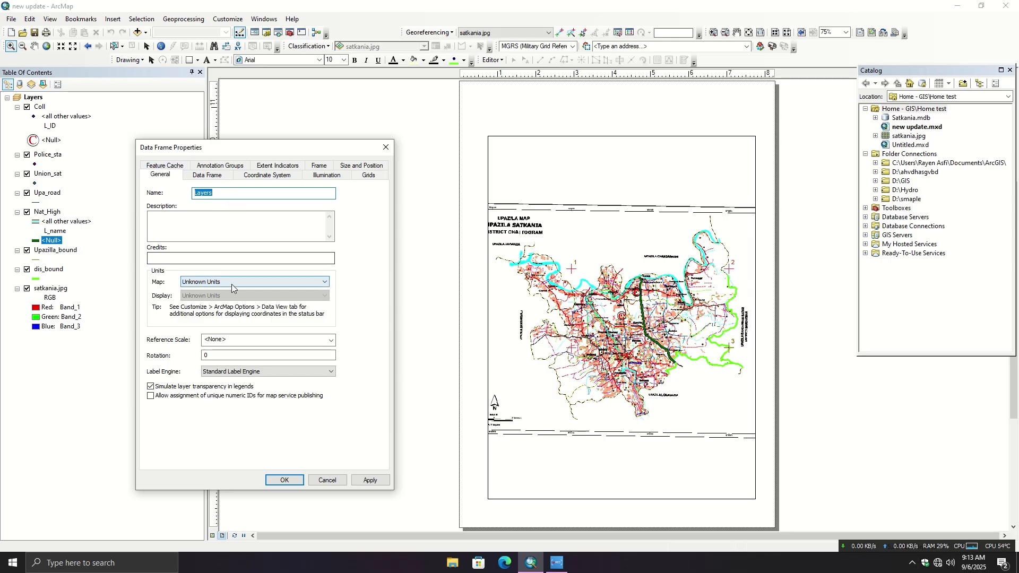
left_click(246, 282)
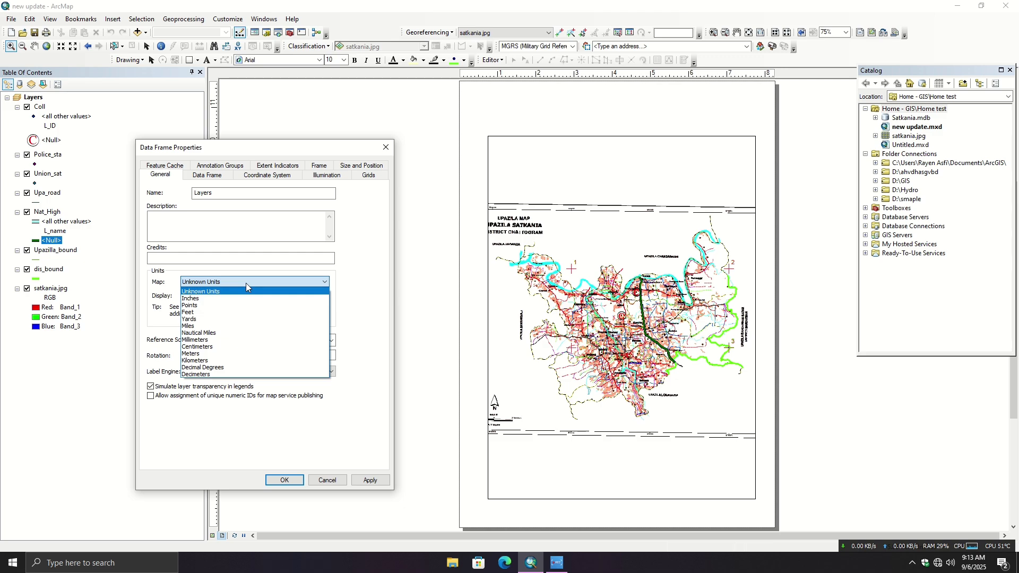
left_click(217, 368)
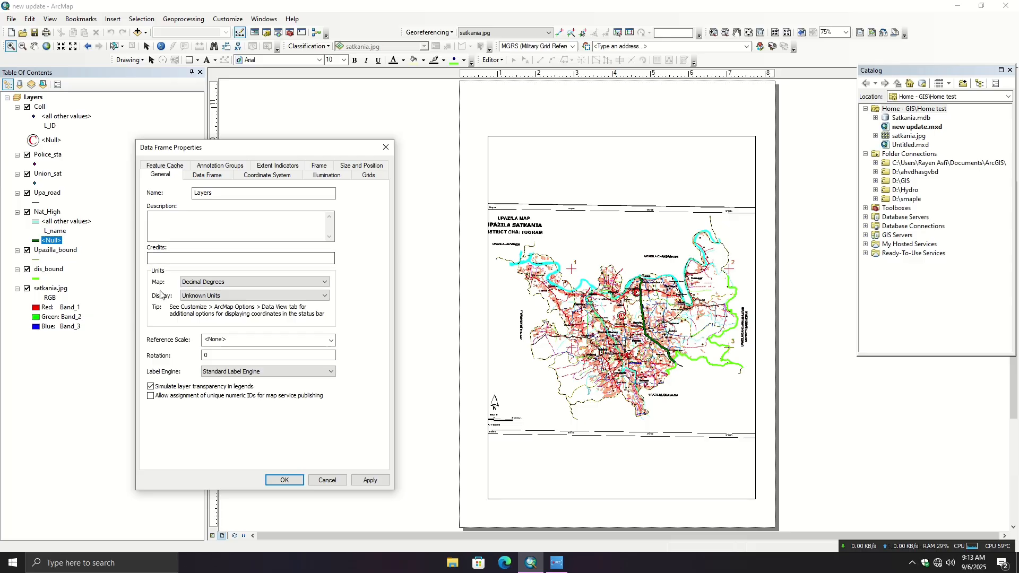
left_click(229, 295)
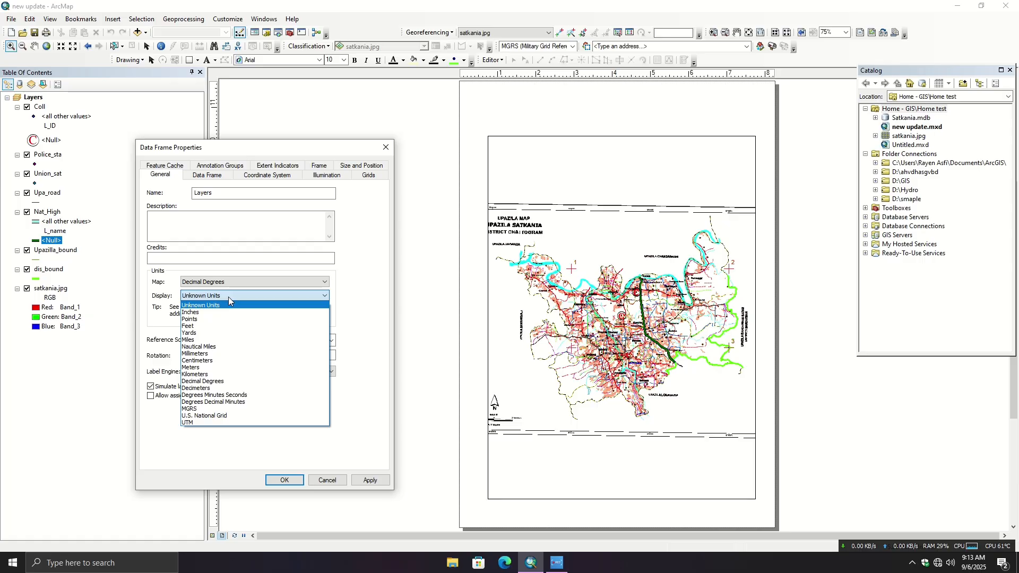
left_click(230, 396)
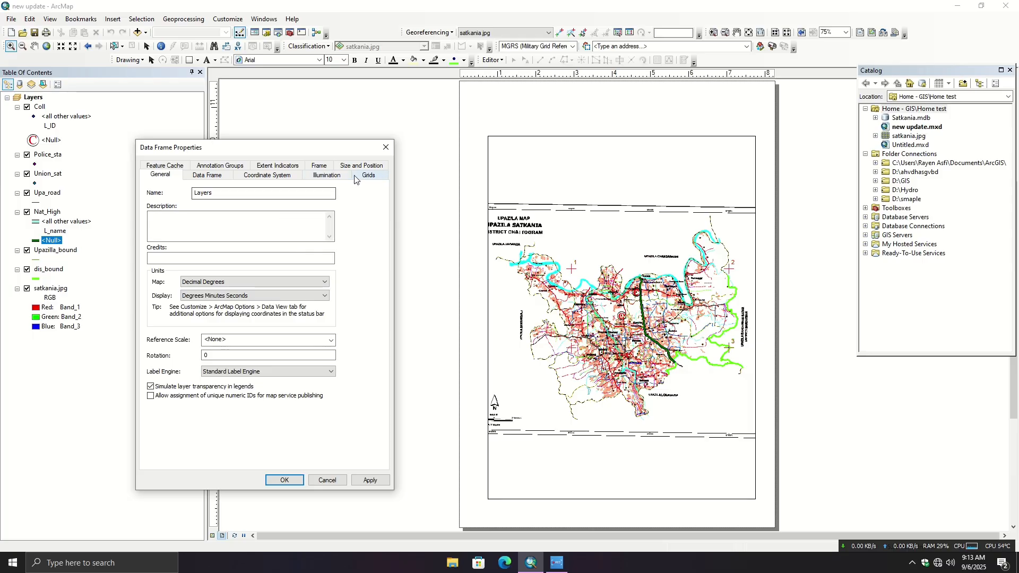
- Start a new graticule for the data frame that divides the map by meridians and parallels
left_click(369, 176)
left_click(333, 209)
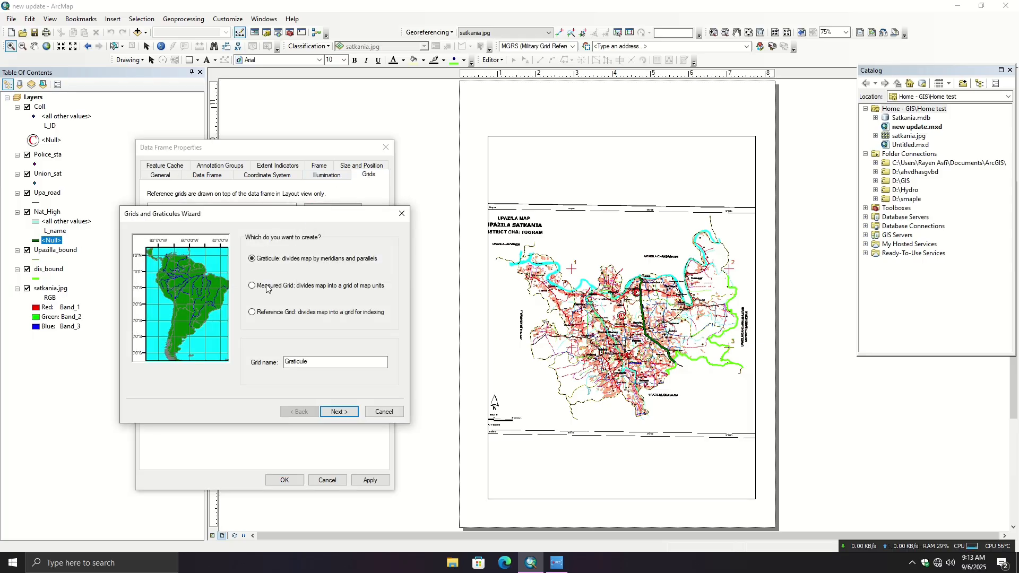
left_click(346, 413)
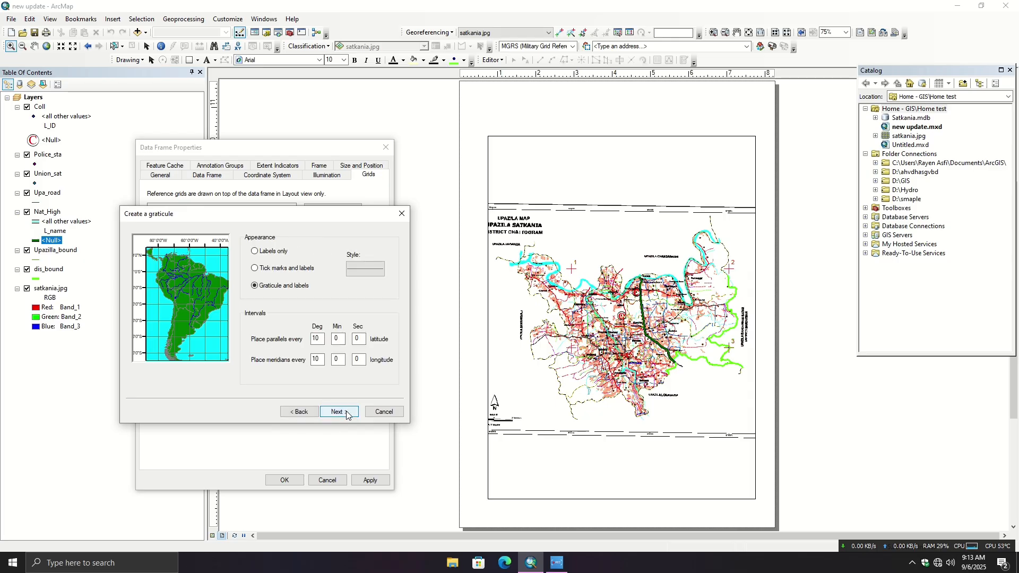
- Try 5-minute intervals for the parallels and meridians with graticule lines and labels, and return to the interval settings
double_click(318, 339)
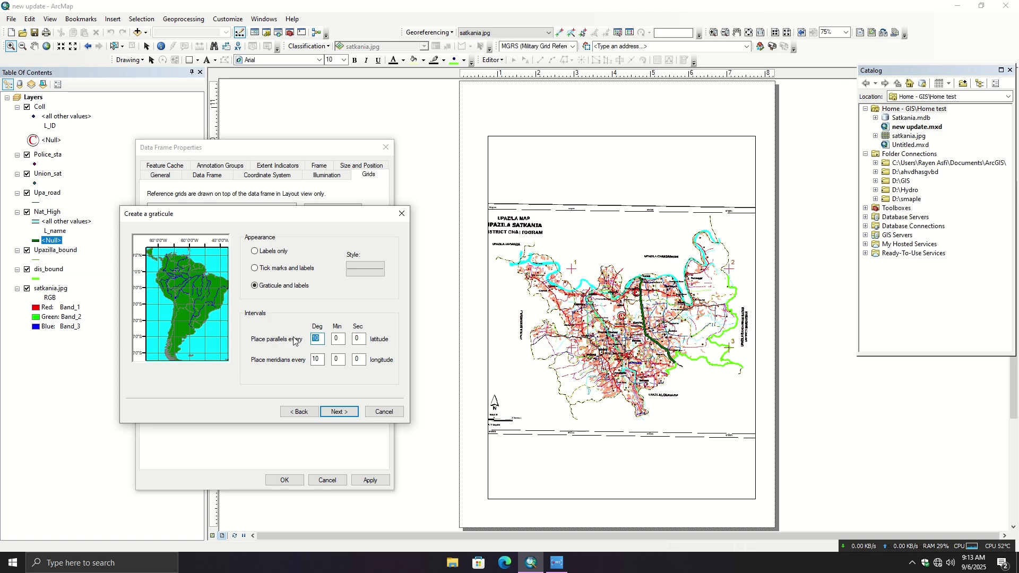
type("0")
double_click(331, 340)
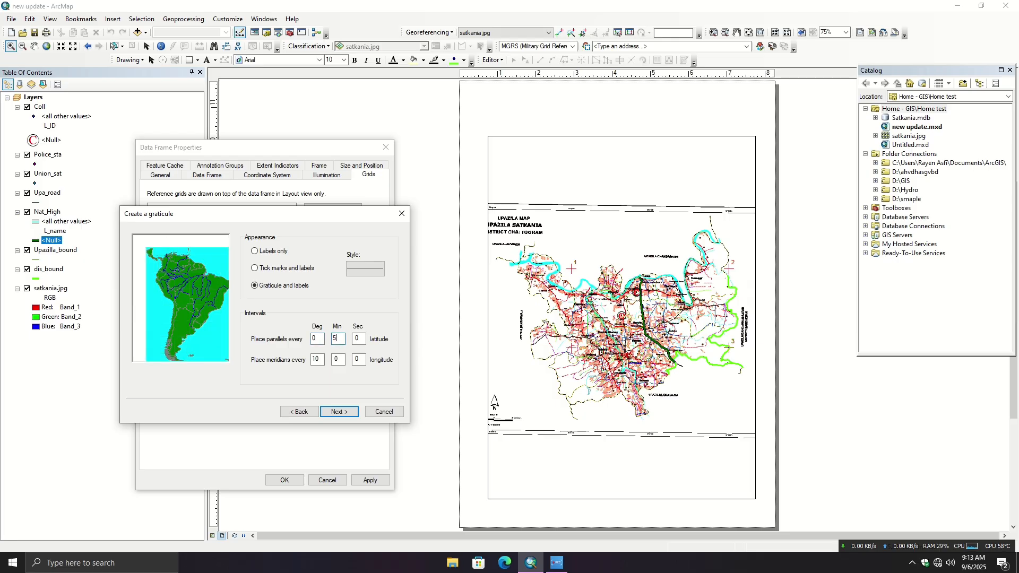
double_click(364, 339)
type("0")
left_click(318, 359)
type("0")
left_click(345, 360)
type("5")
left_click(341, 413)
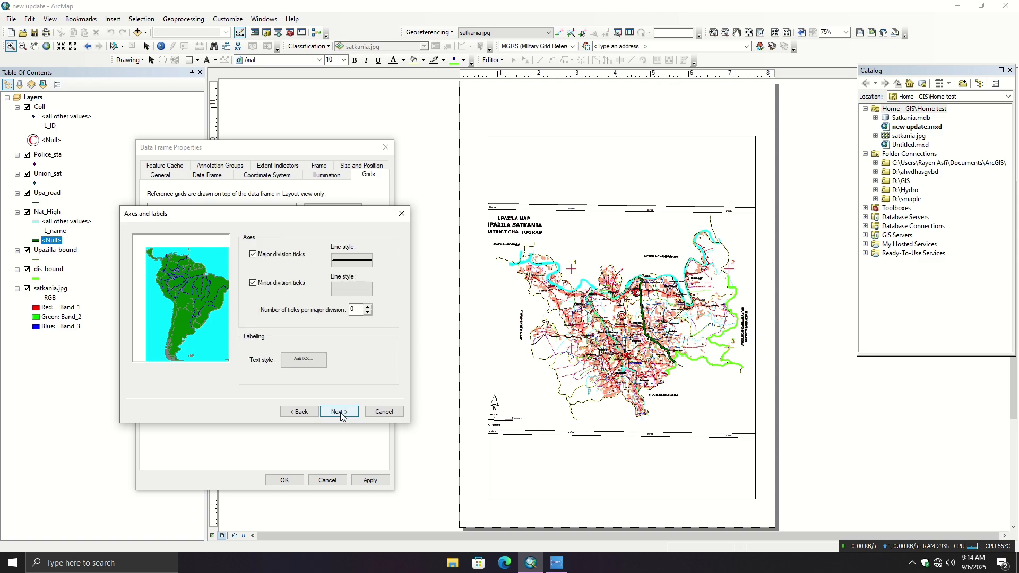
left_click(339, 413)
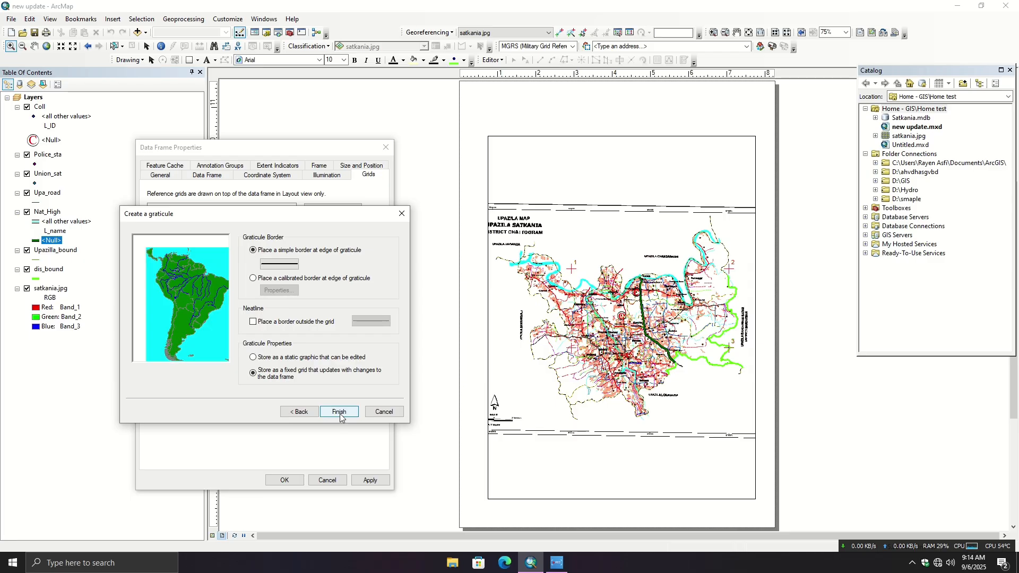
left_click(302, 413)
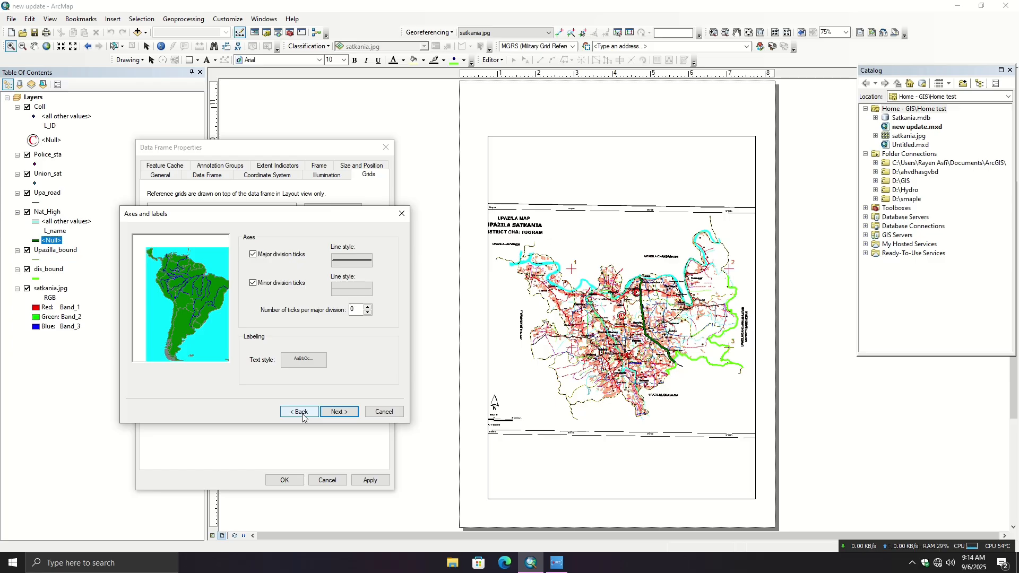
left_click(302, 413)
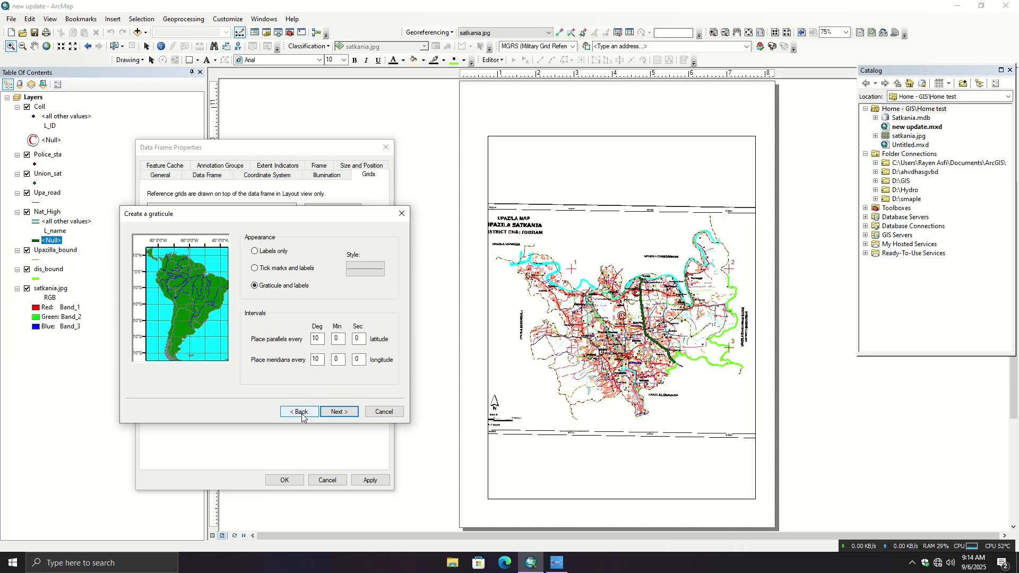
- Make the graticule show labels only, with parallels and meridians placed every 0 degrees 5 minutes
left_click(254, 251)
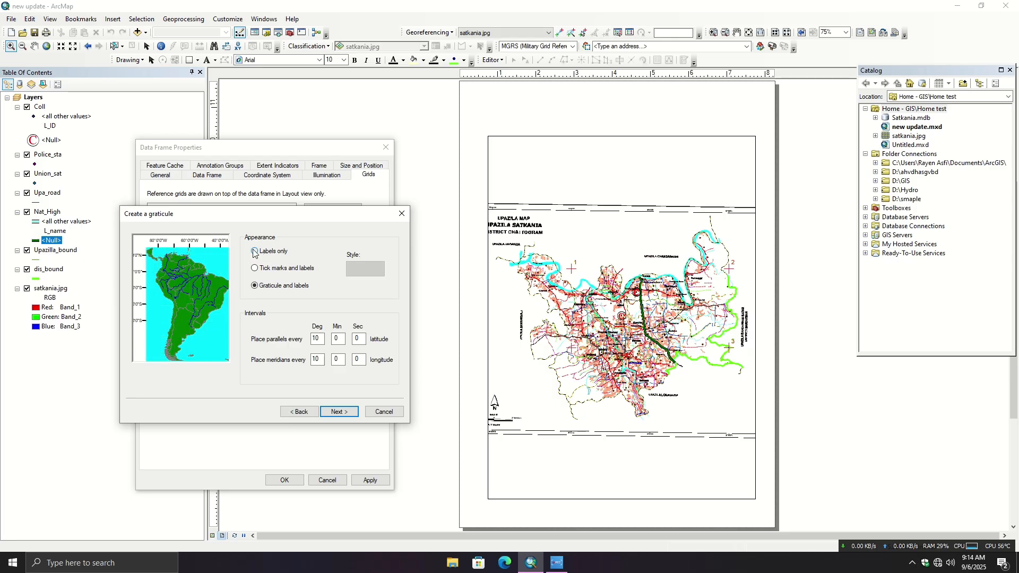
left_click(255, 286)
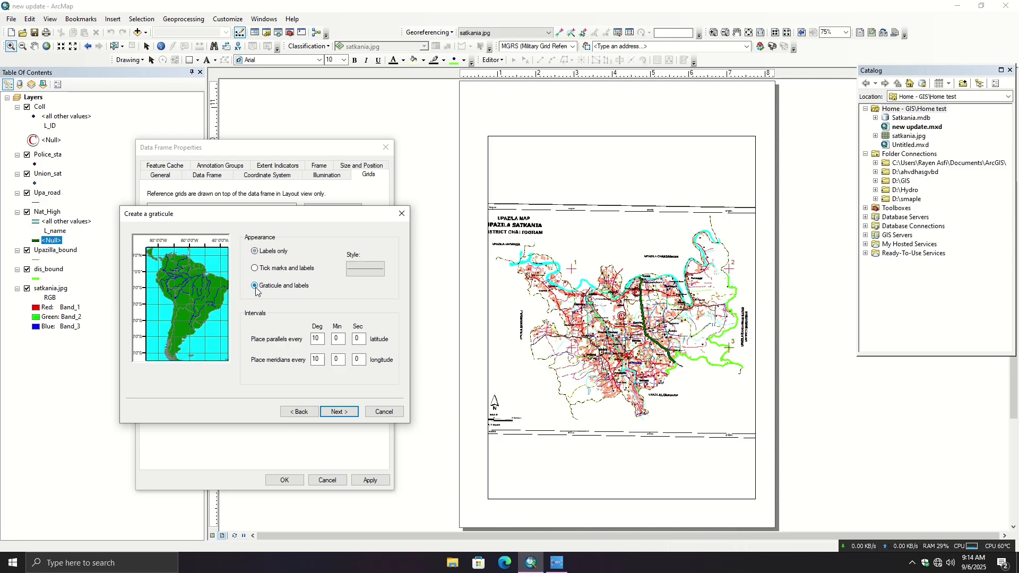
left_click(255, 251)
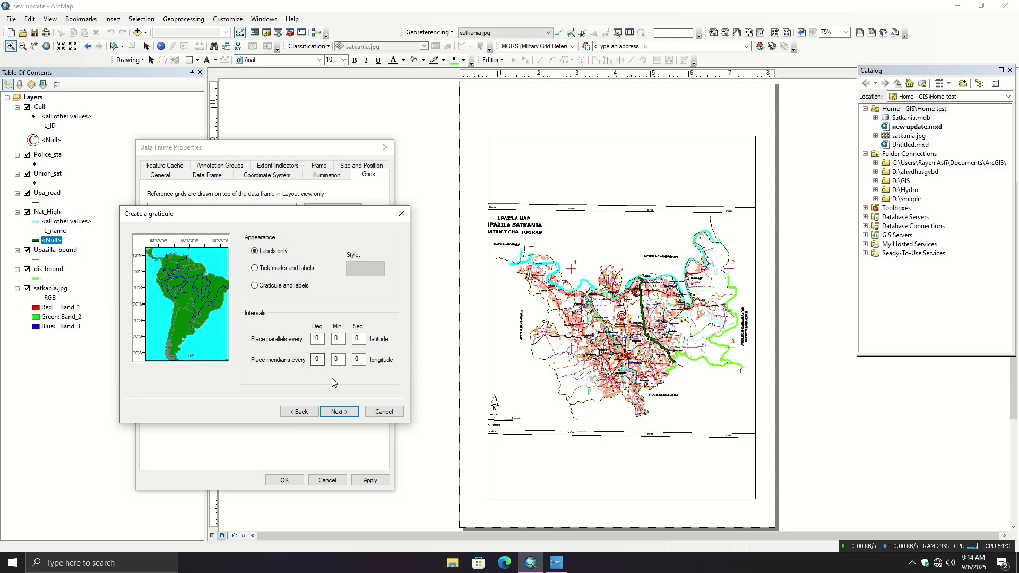
left_click_drag(323, 339, 302, 342)
type("0")
key("Tab")
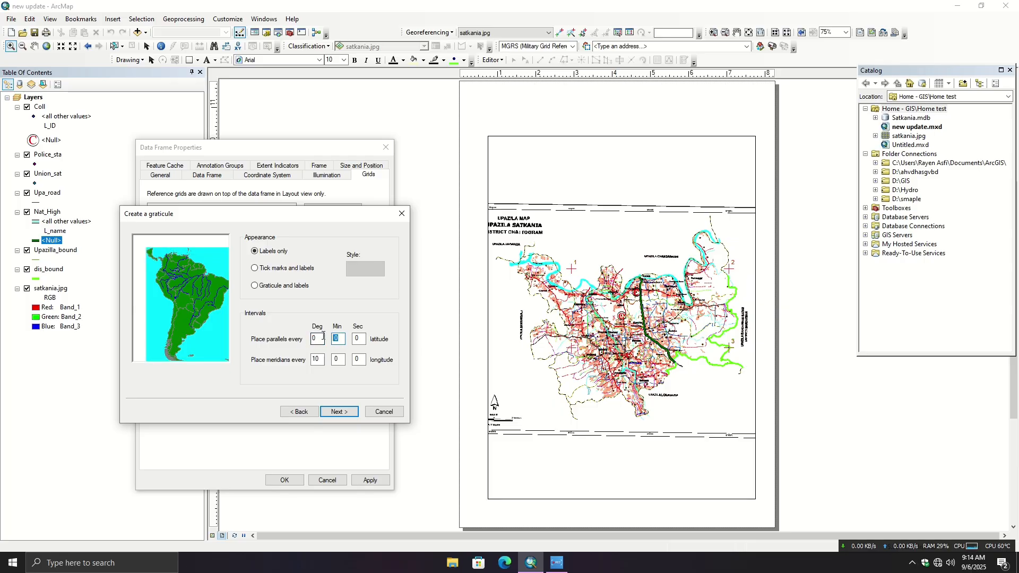
type("5")
left_click_drag(322, 360, 290, 362)
type("0")
key("Tab")
- Finish the graticule with the default ticks, simple border and fixed grid storage, and apply it to the data frame
left_click(336, 412)
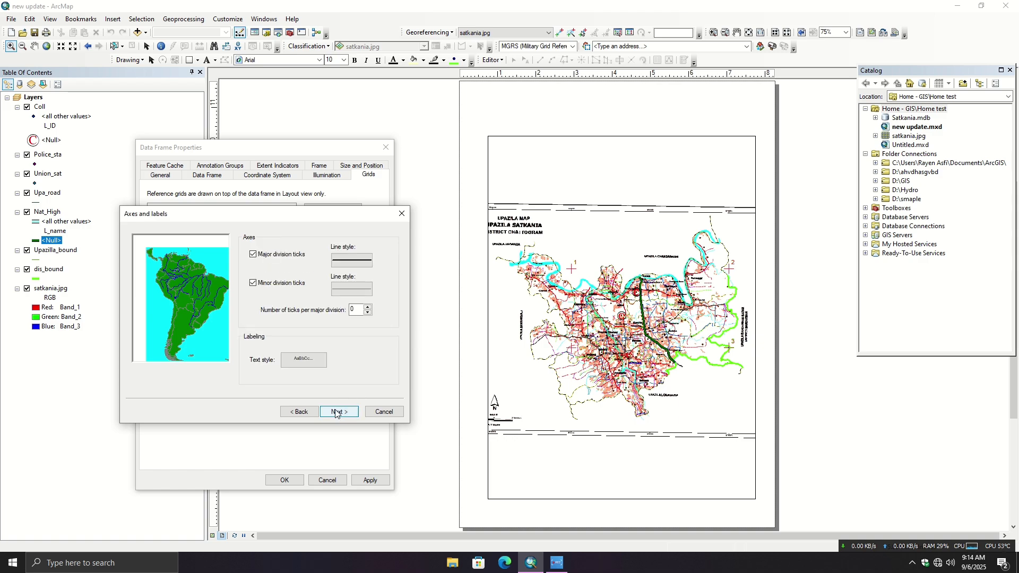
left_click(336, 412)
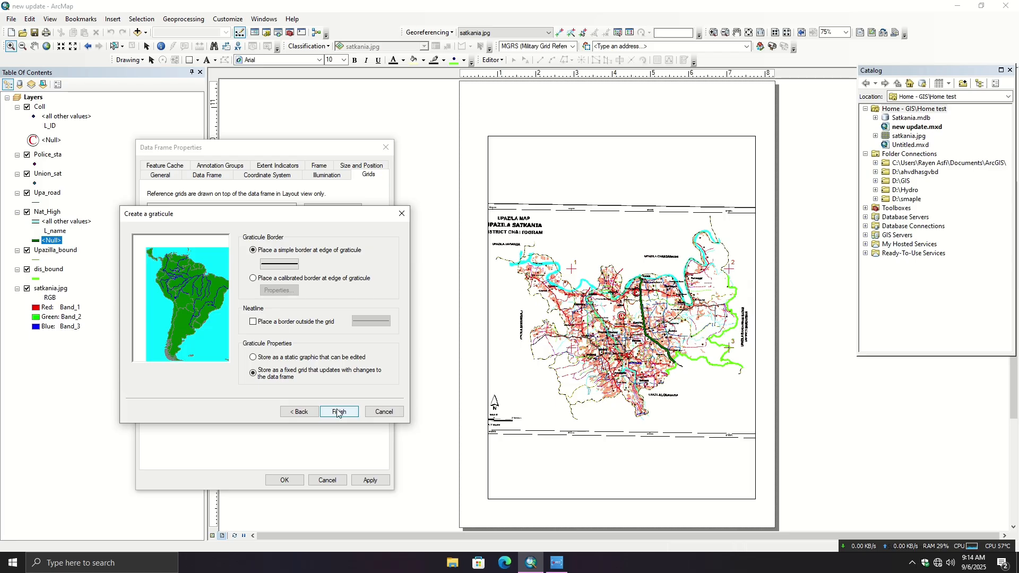
left_click(338, 413)
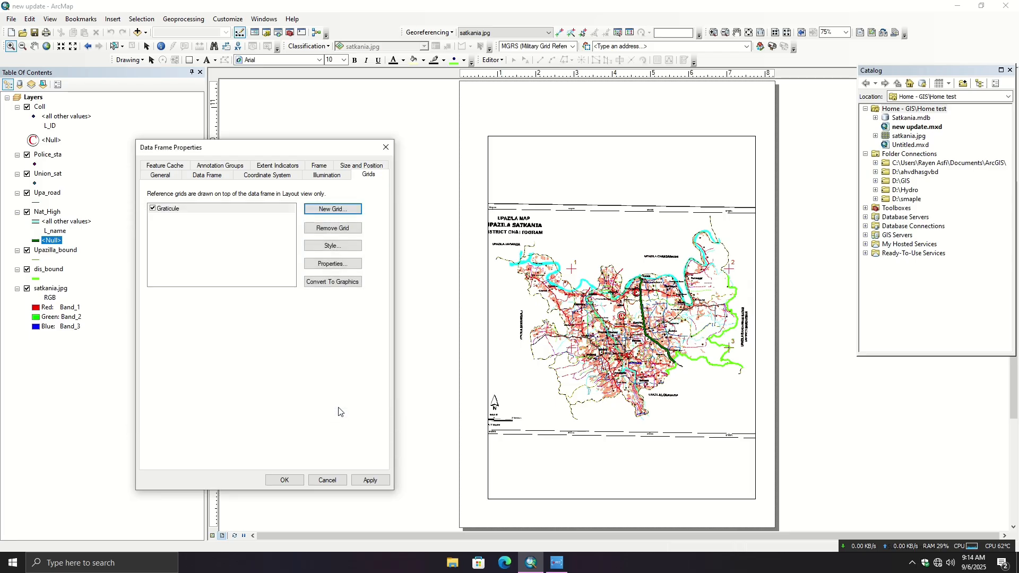
left_click(372, 480)
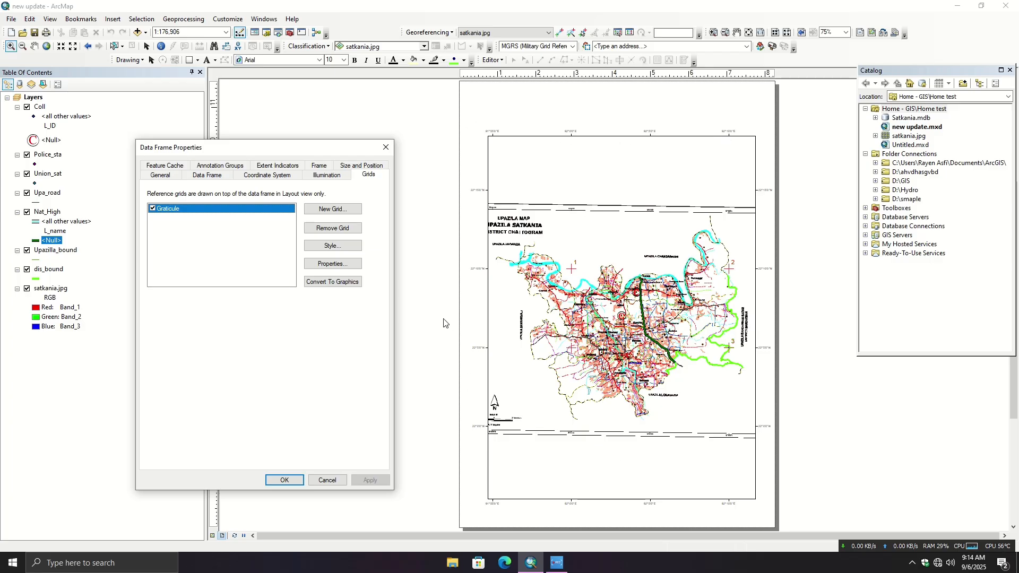
left_click(285, 480)
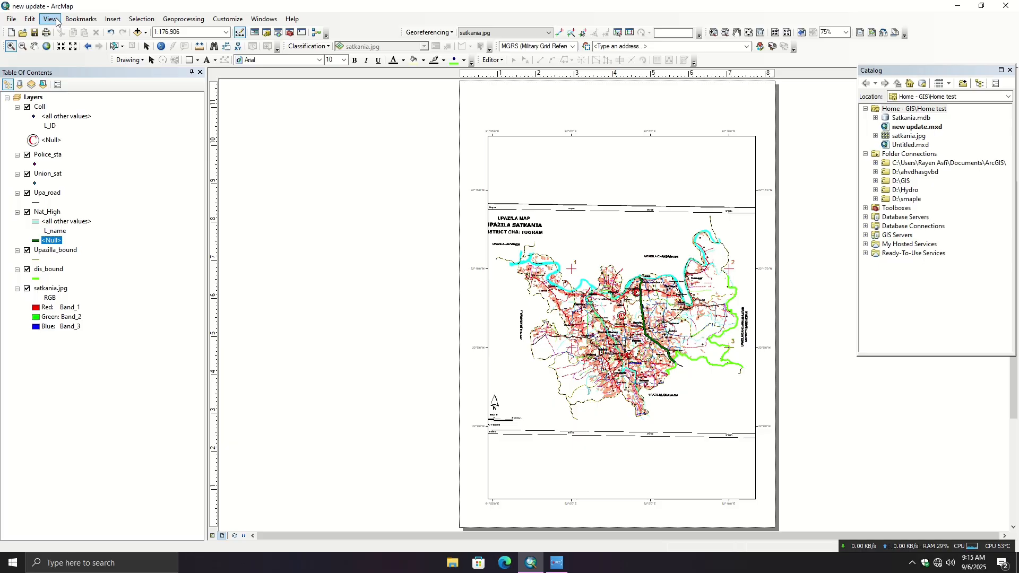
- Insert the title "Satkania MAP" and place it centred above the map frame
left_click(115, 23)
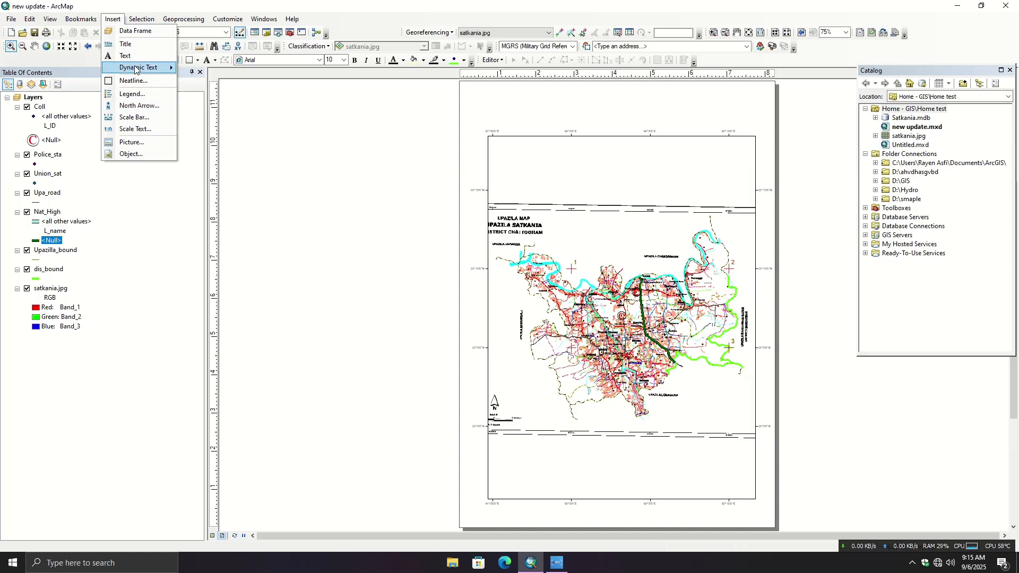
left_click(134, 45)
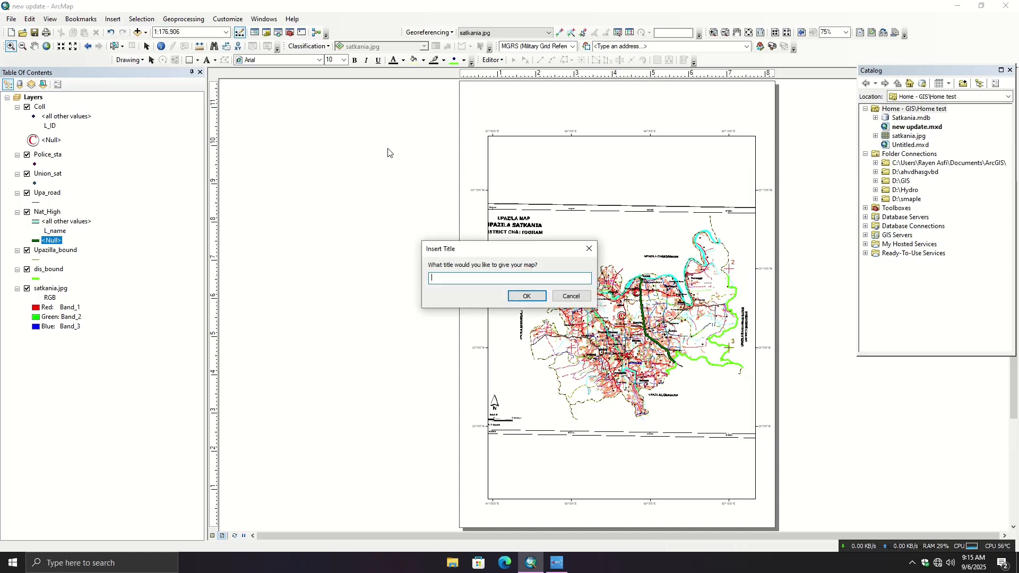
type("Satkania MAP")
left_click(526, 296)
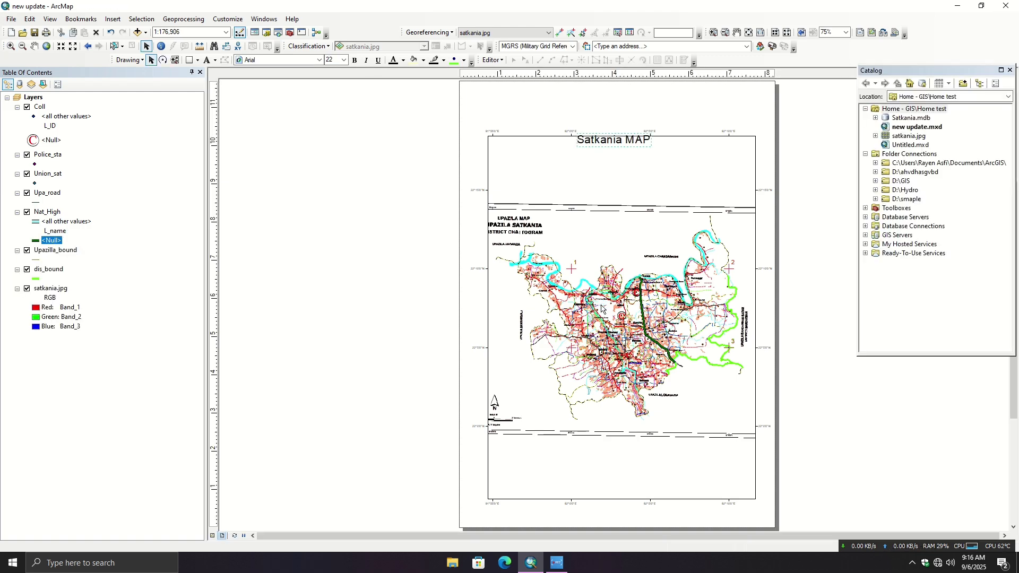
left_click_drag(639, 137, 638, 115)
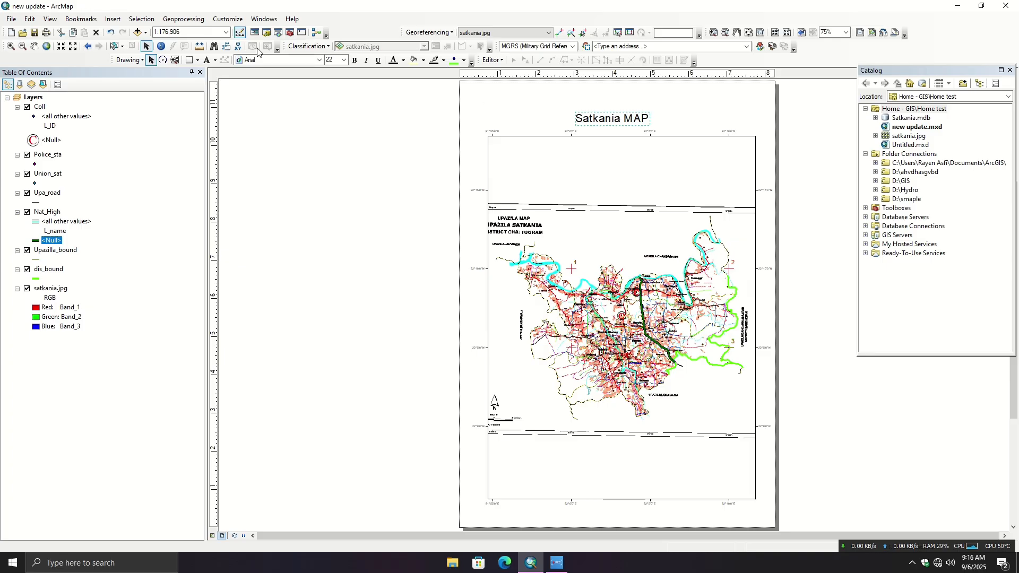
- Insert the text "School" and place it at the northern edge of the upazila, east of control point 1
left_click(113, 20)
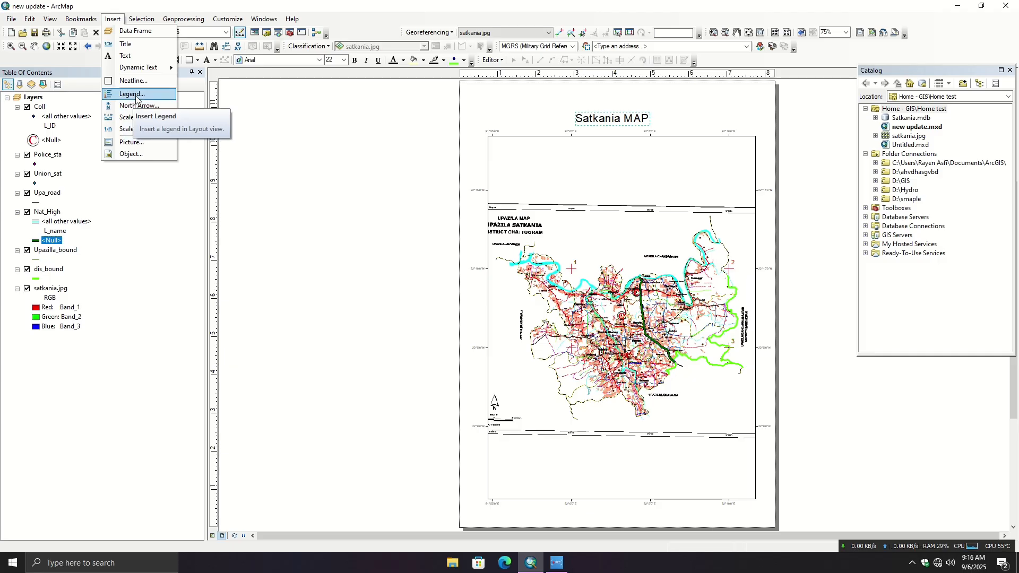
left_click(135, 55)
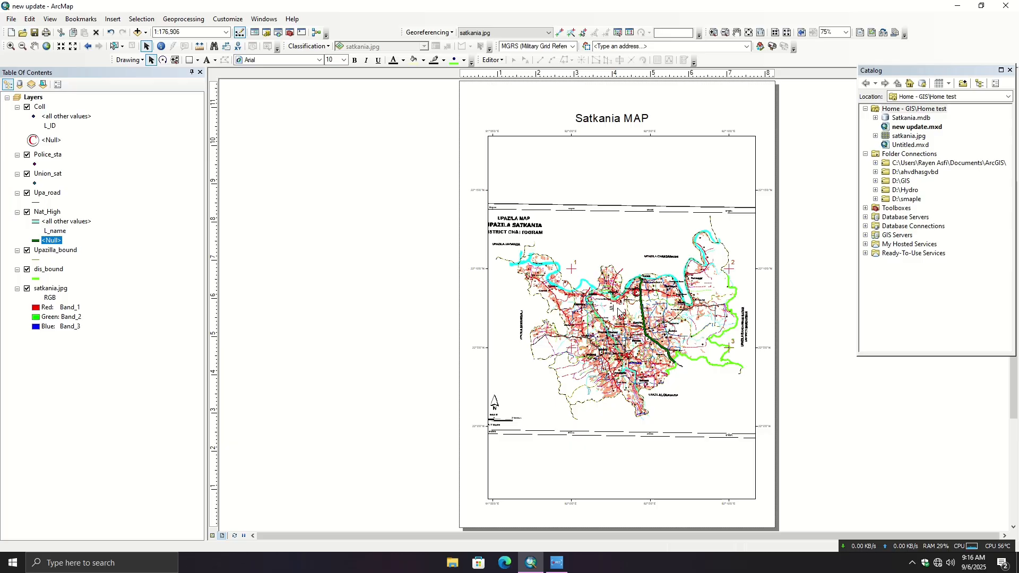
mouse_move(620, 313)
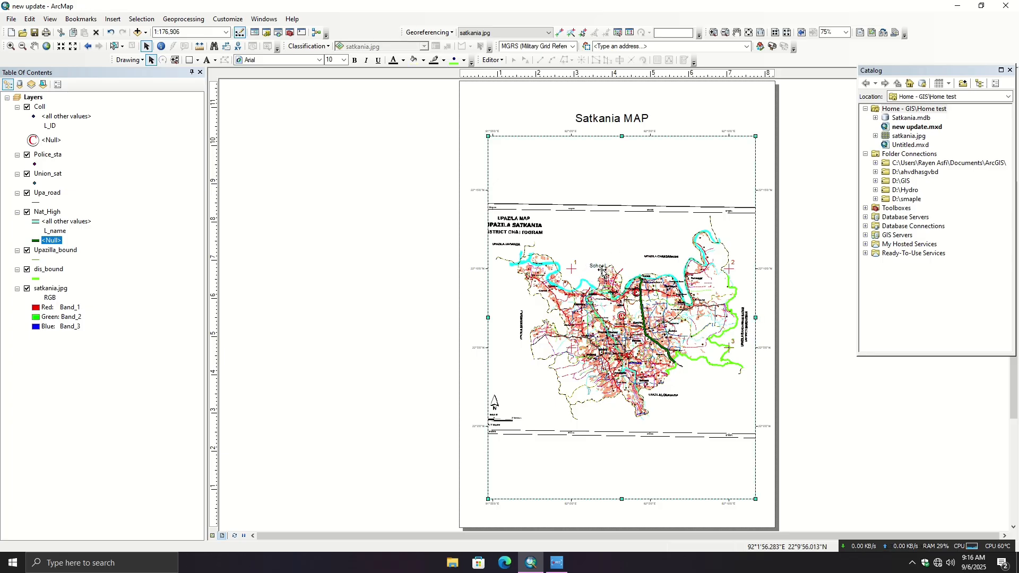
left_click_drag(607, 265, 605, 265)
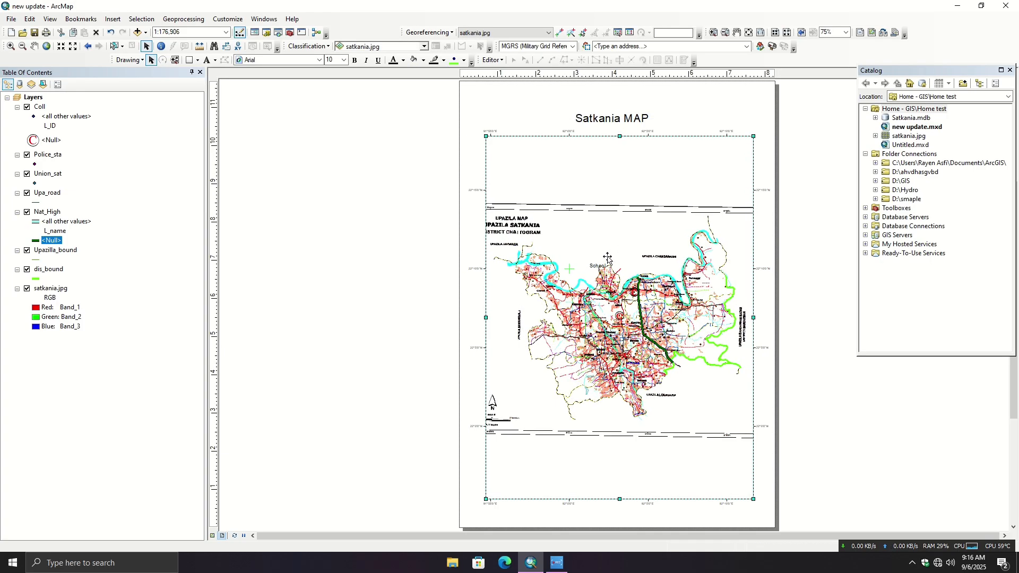
left_click(599, 267)
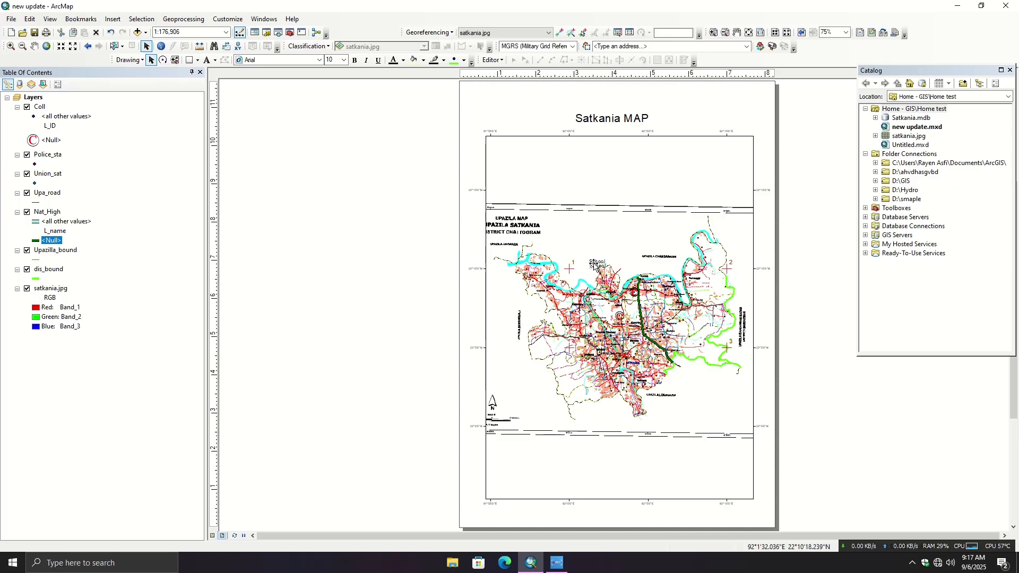
left_click(623, 264)
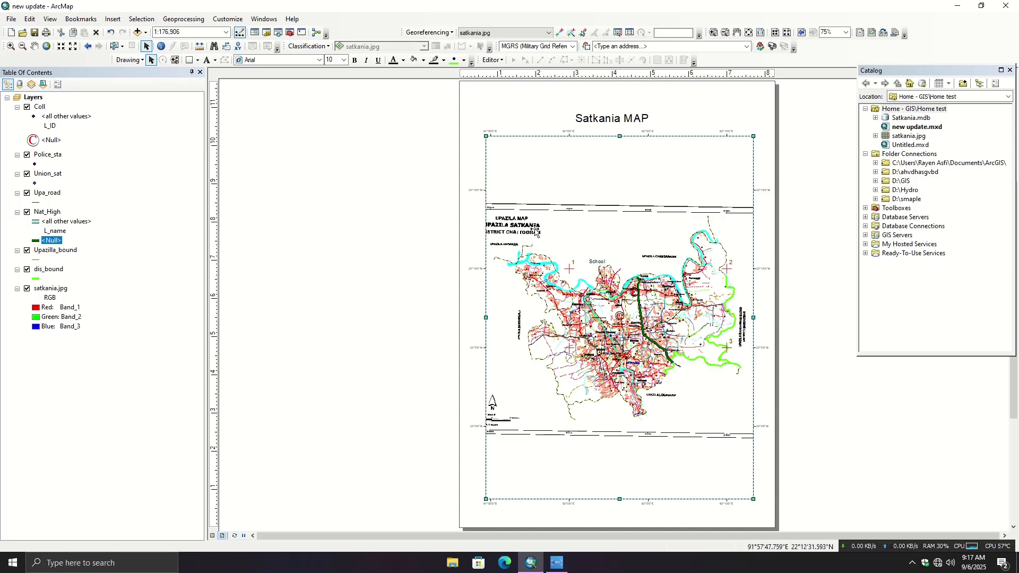
- Insert the ESRI North 2 arrow in the map frame's lower-left corner and turn the satkania.jpg layer back on
left_click(112, 19)
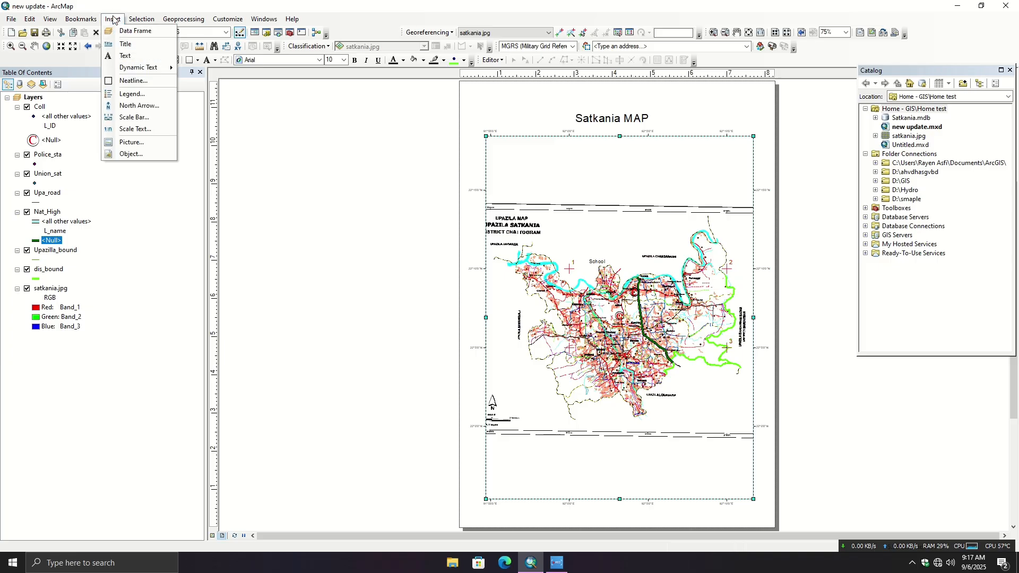
left_click(138, 105)
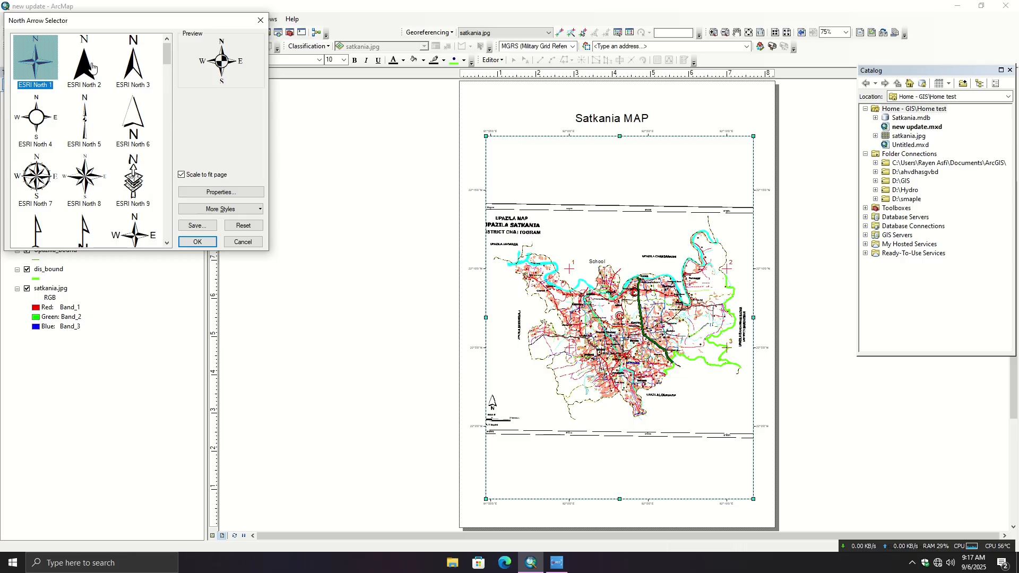
left_click(93, 68)
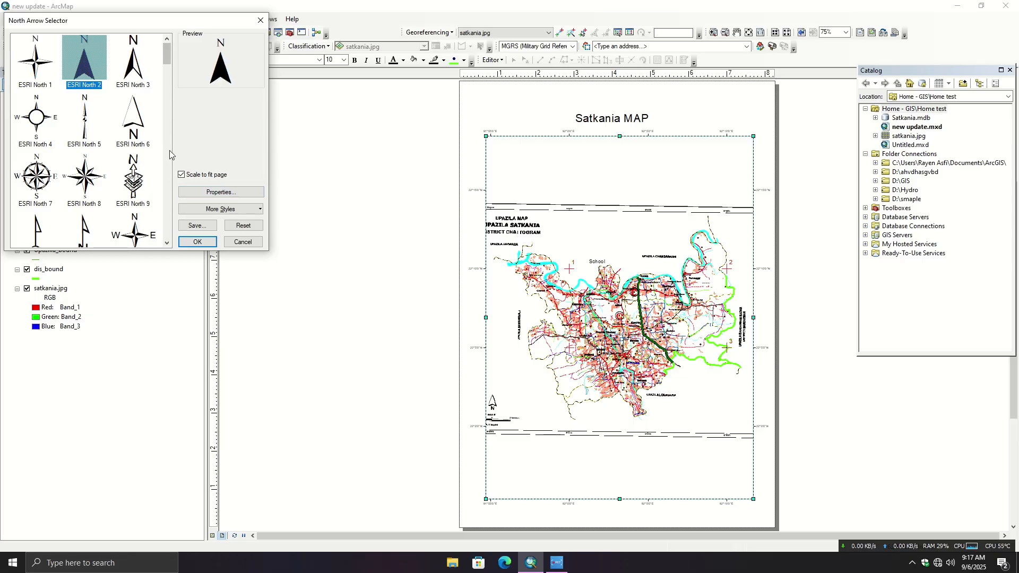
left_click(200, 243)
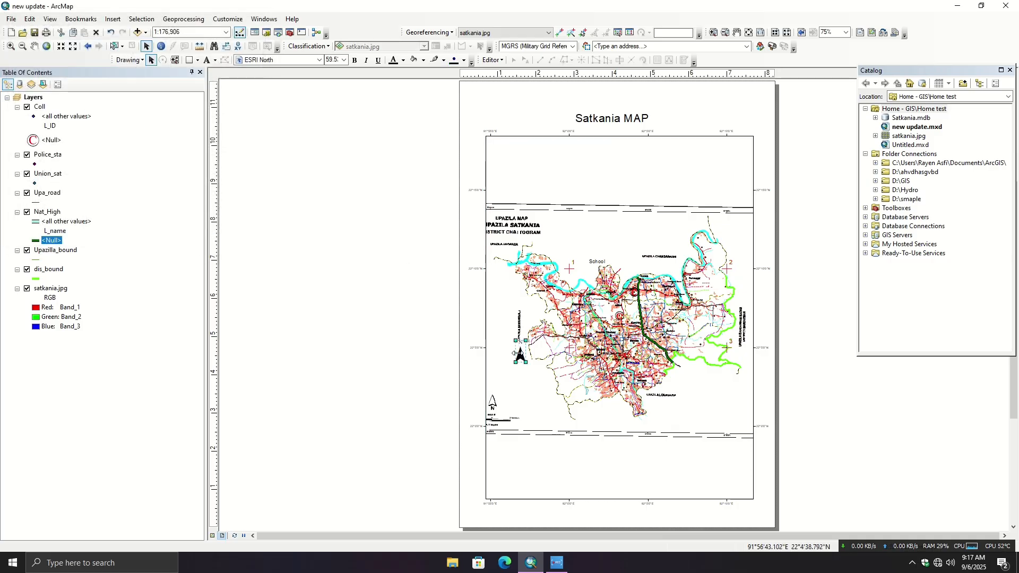
left_click_drag(514, 353, 501, 470)
left_click(465, 471)
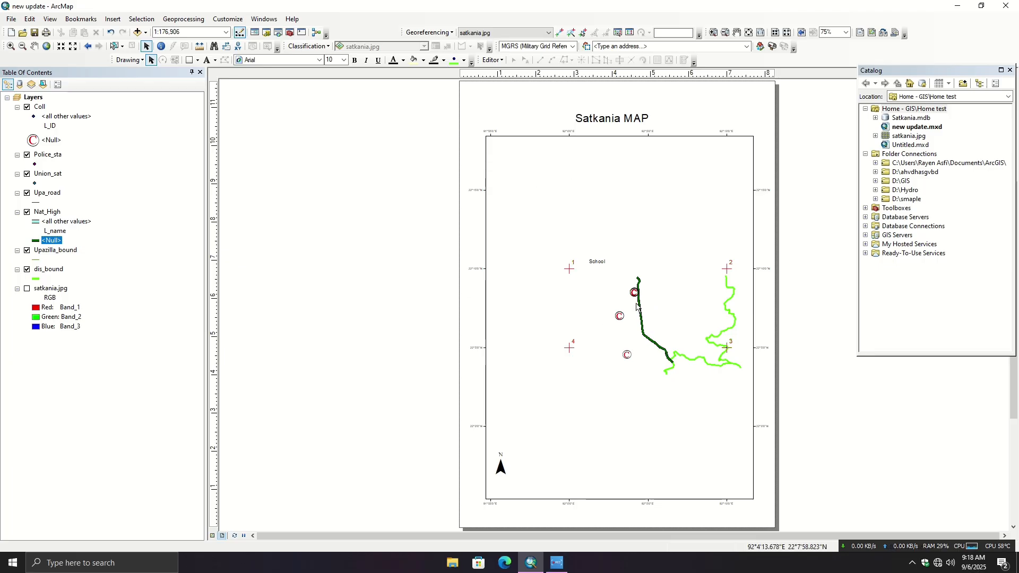
left_click(27, 288)
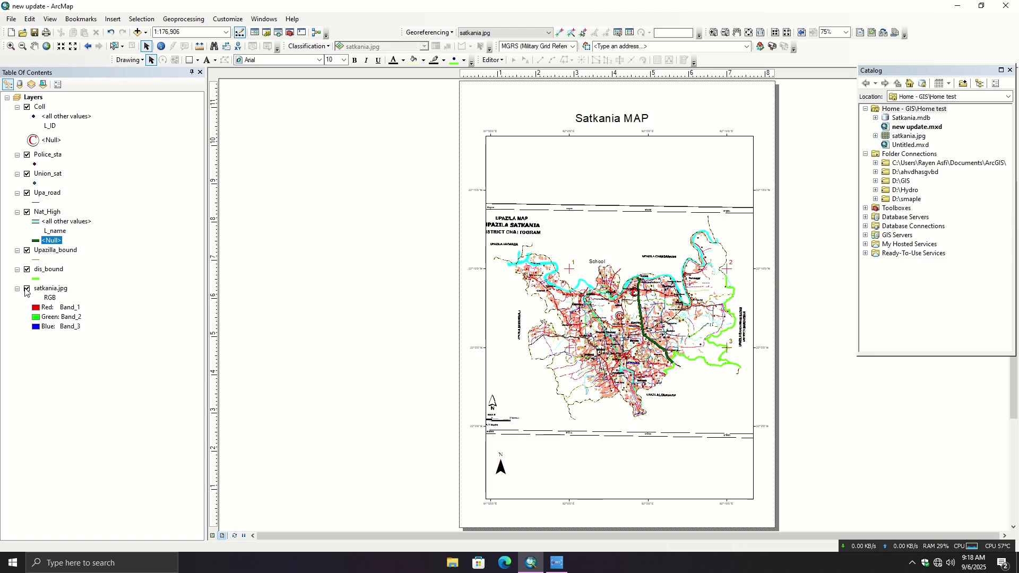
left_click(112, 19)
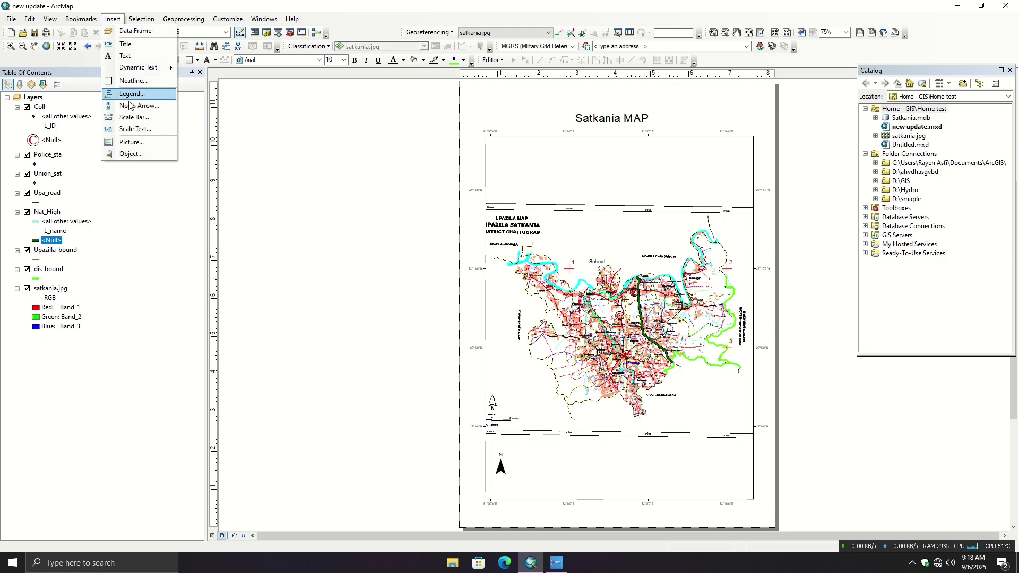
left_click(132, 129)
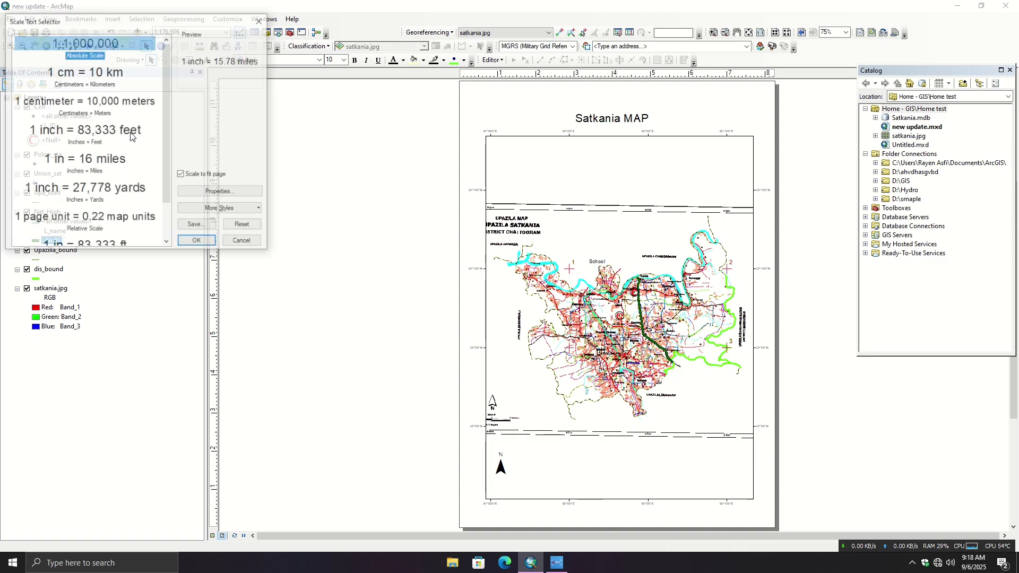
left_click(263, 23)
- Insert a scale bar in the Alternating Scale Bar 1 style into the layout
left_click(112, 19)
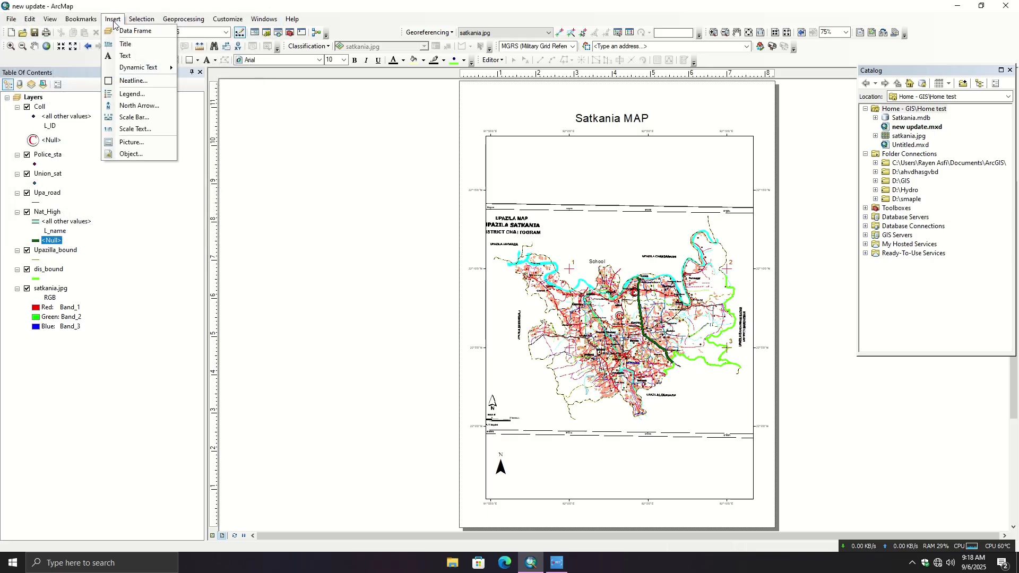
left_click(133, 117)
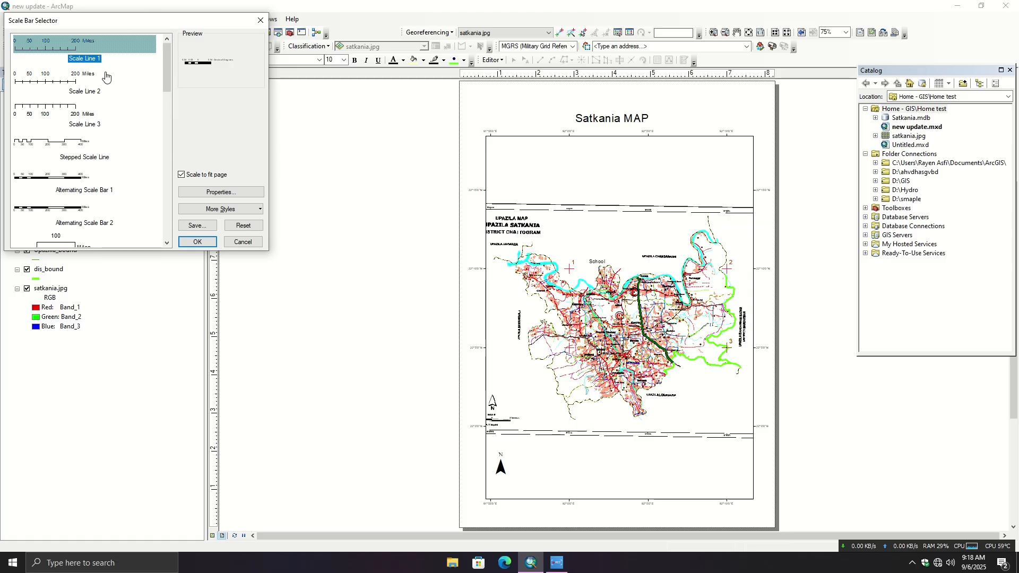
left_click(58, 79)
scroll(69, 132, "down", 1)
scroll(69, 131, "down", 5)
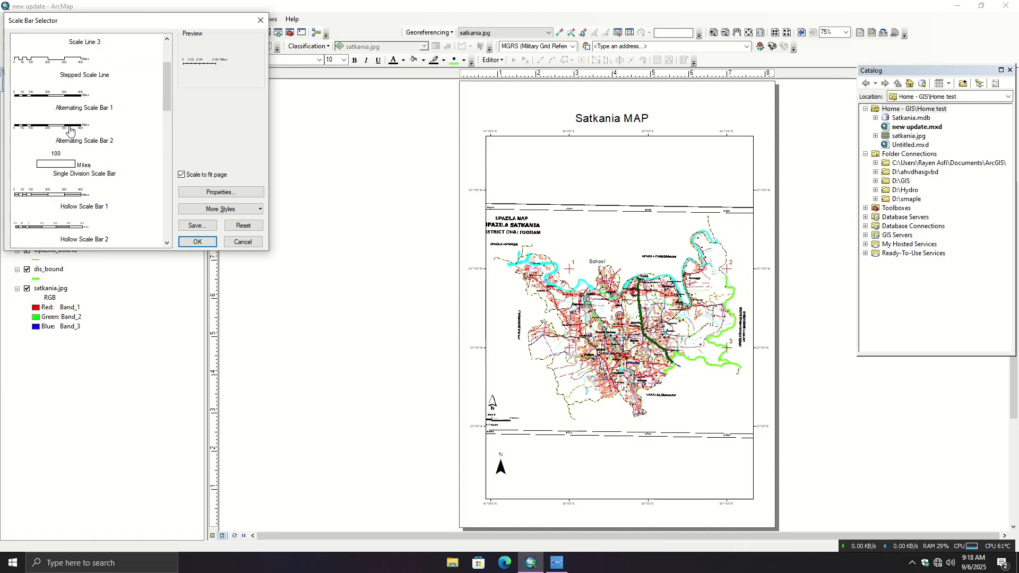
scroll(69, 131, "up", 6)
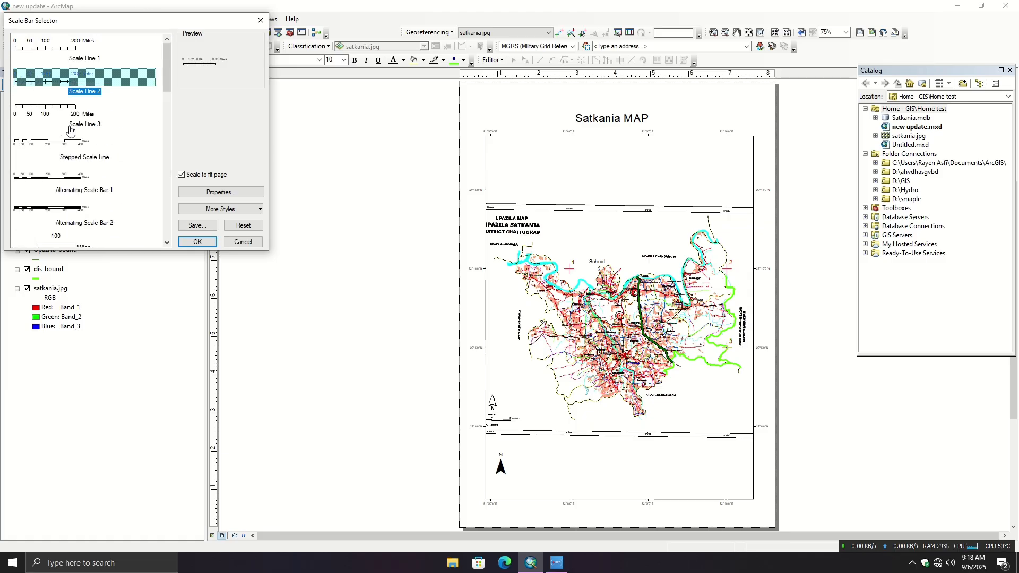
left_click(70, 178)
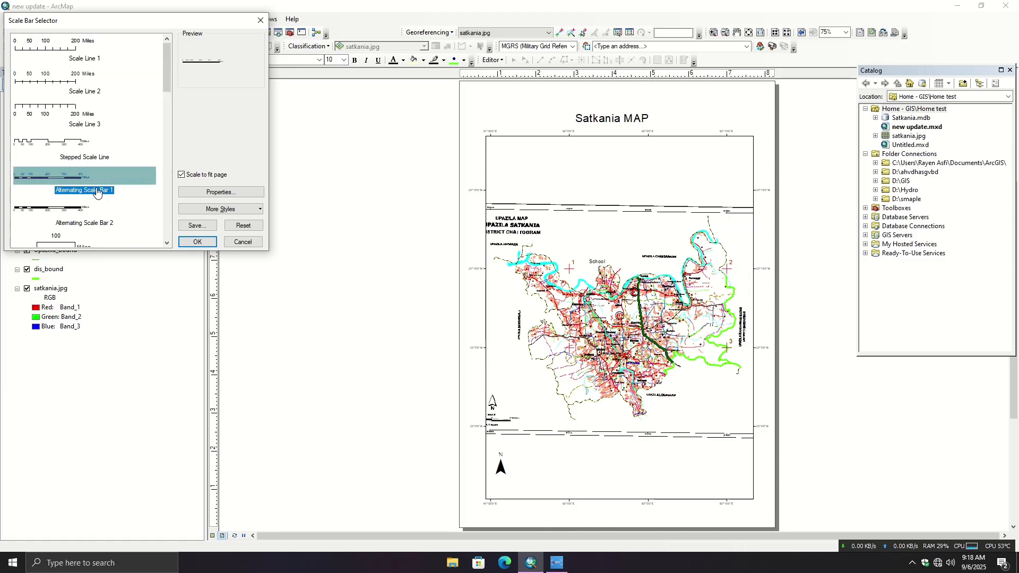
left_click(194, 242)
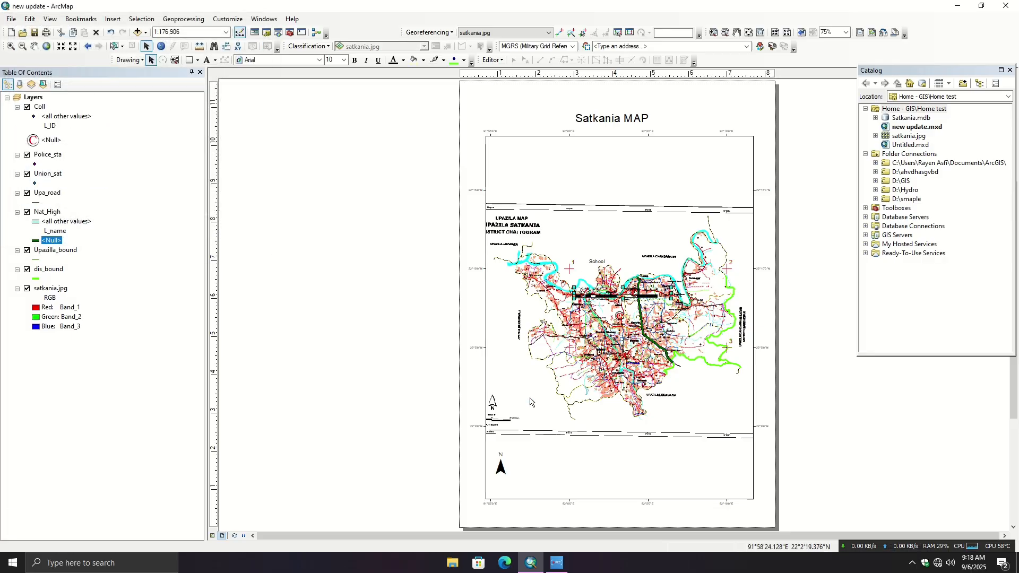
- Shrink the scale bar and place it just below the north arrow in the map frame's lower-left corner
left_click(508, 423)
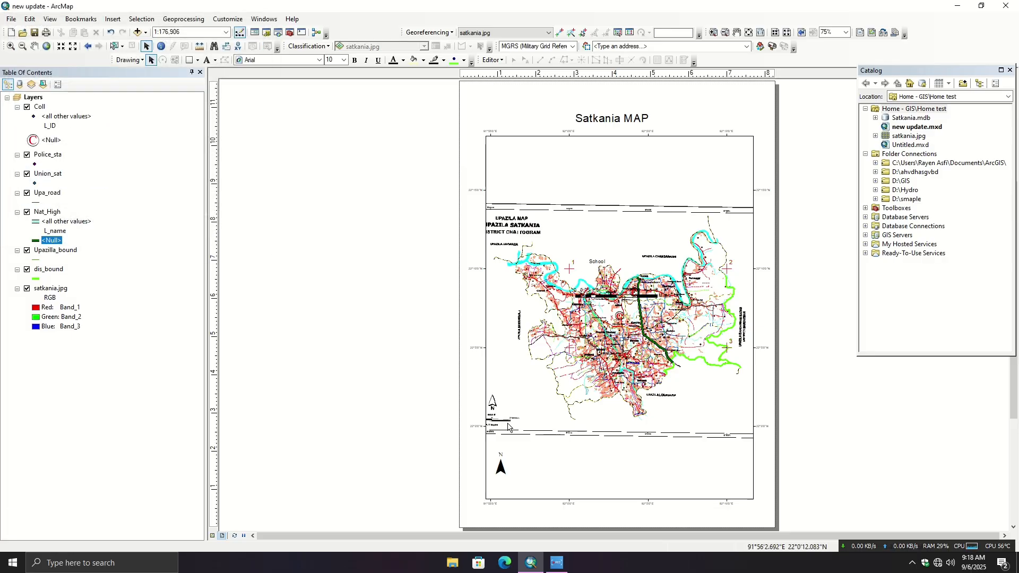
scroll(549, 411, "up", 2)
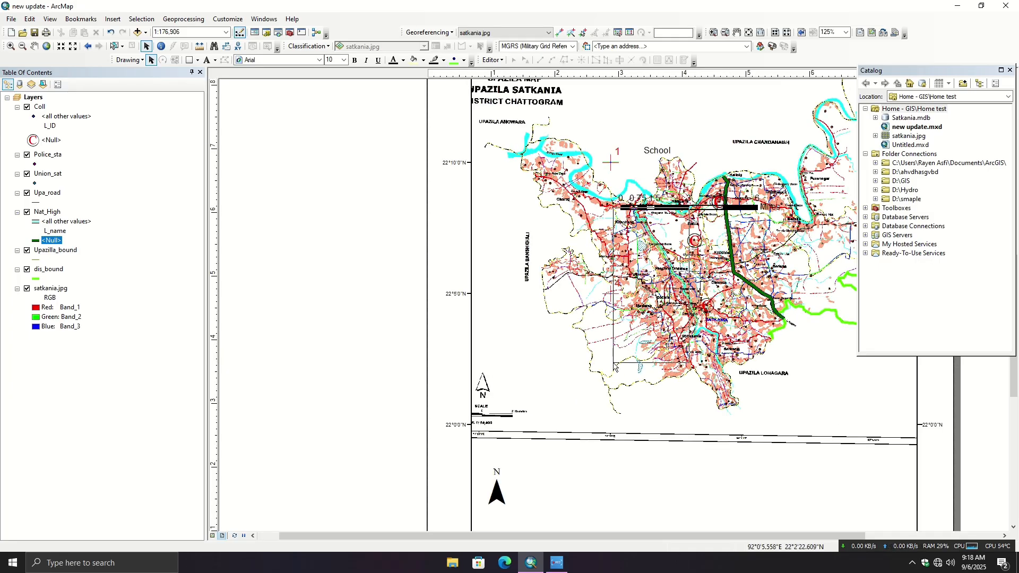
left_click_drag(657, 212, 587, 484)
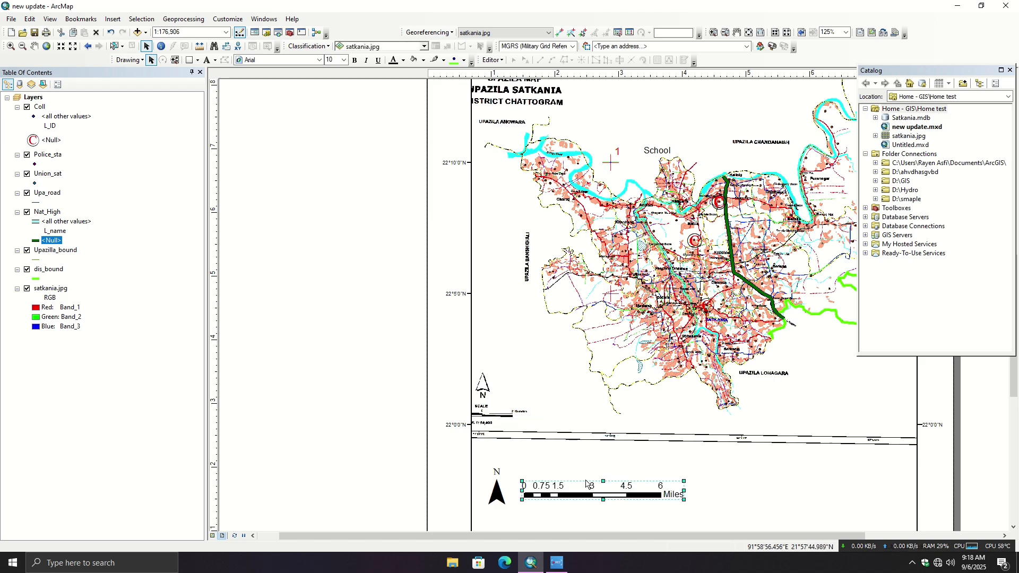
left_click_drag(684, 498, 519, 521)
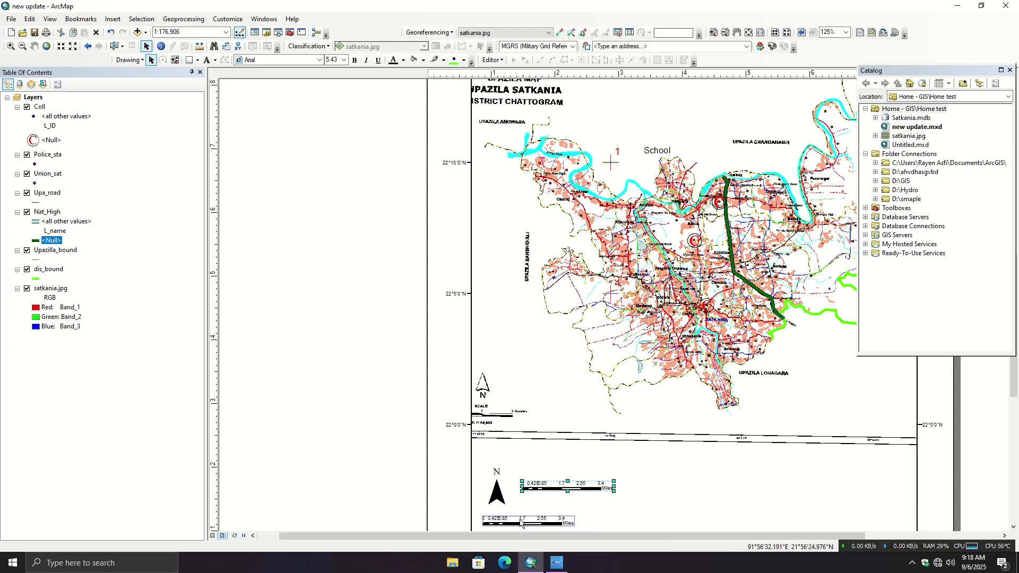
left_click(443, 471)
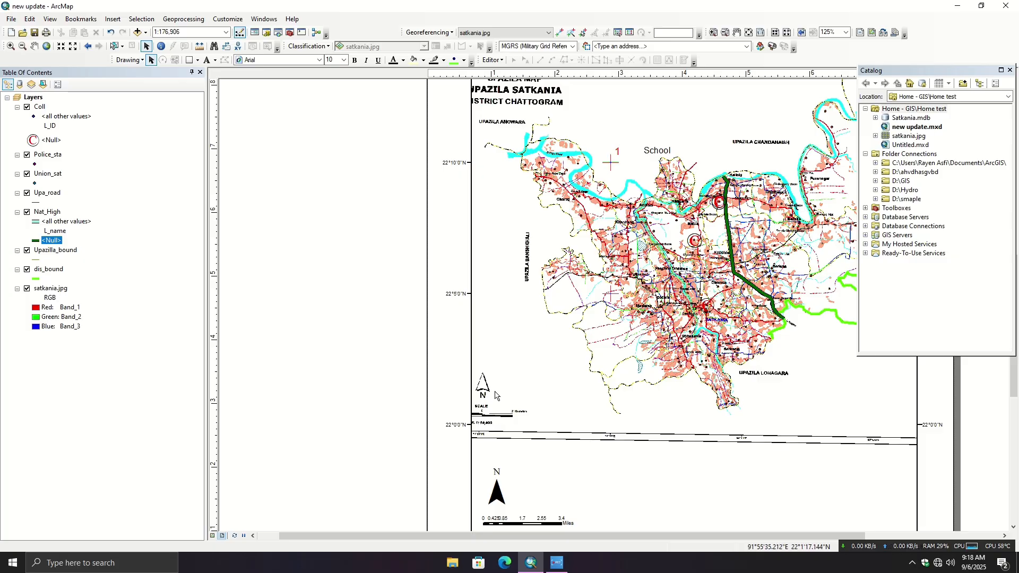
- Insert a one-column legend titled "Legend" with all map layers, keeping the default font, frame and patch settings
left_click(112, 19)
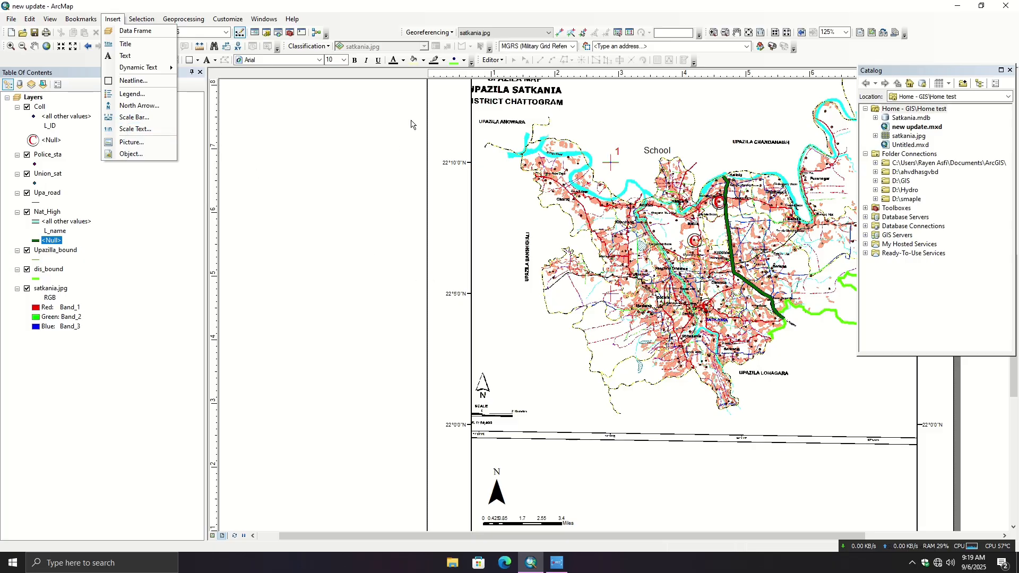
left_click(415, 2)
scroll(699, 377, "down", 4)
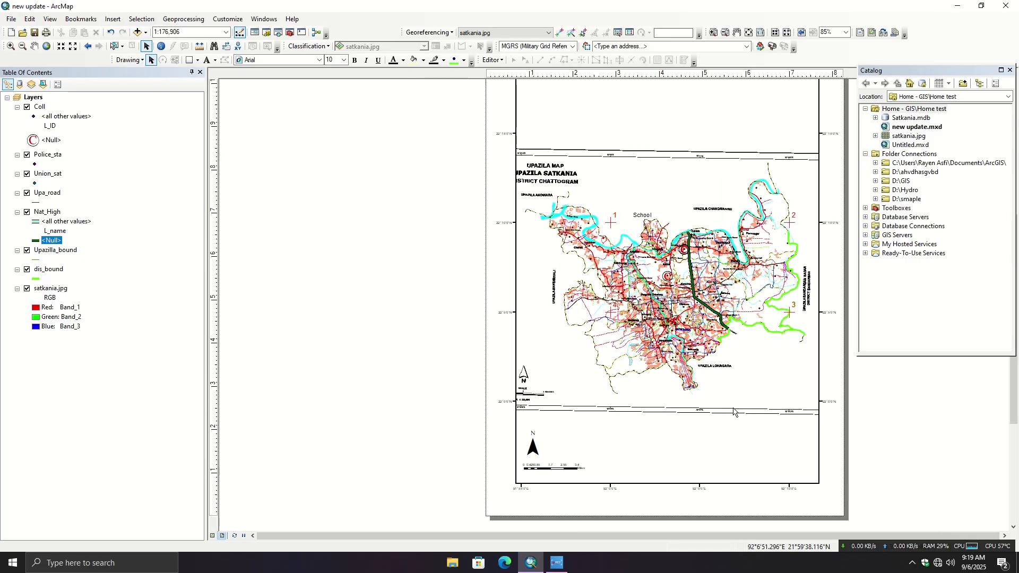
left_click(113, 19)
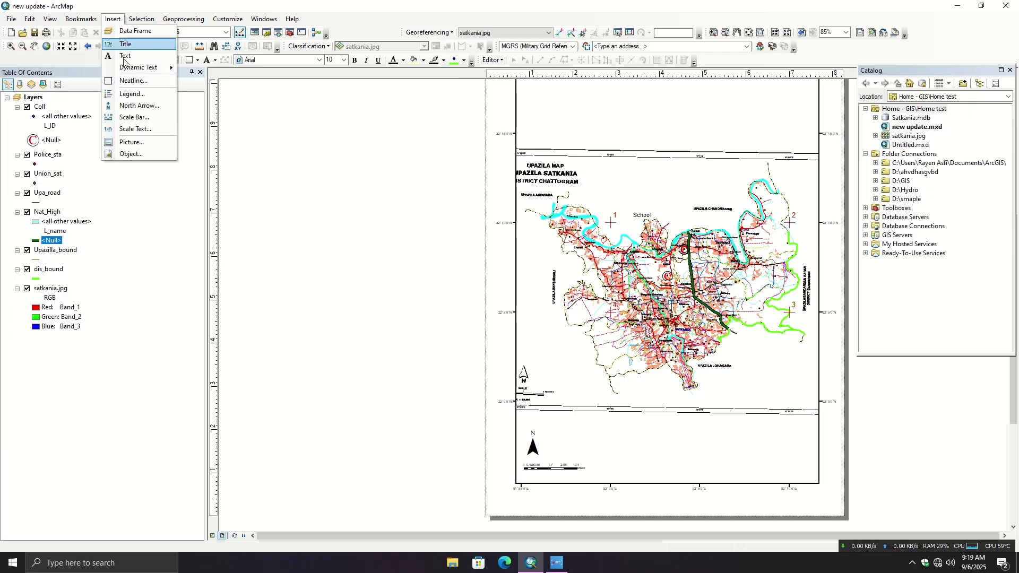
left_click(127, 95)
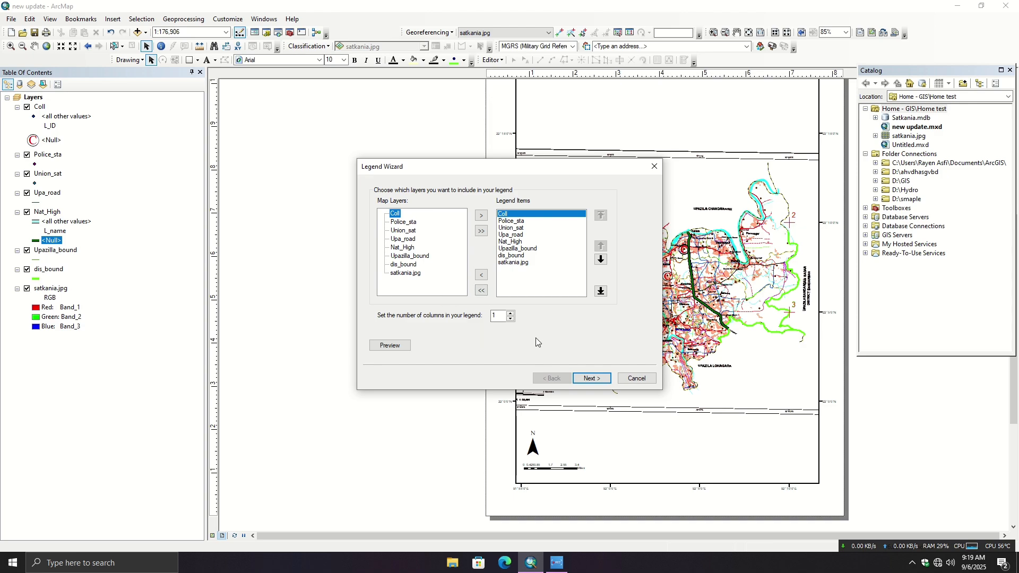
left_click(593, 379)
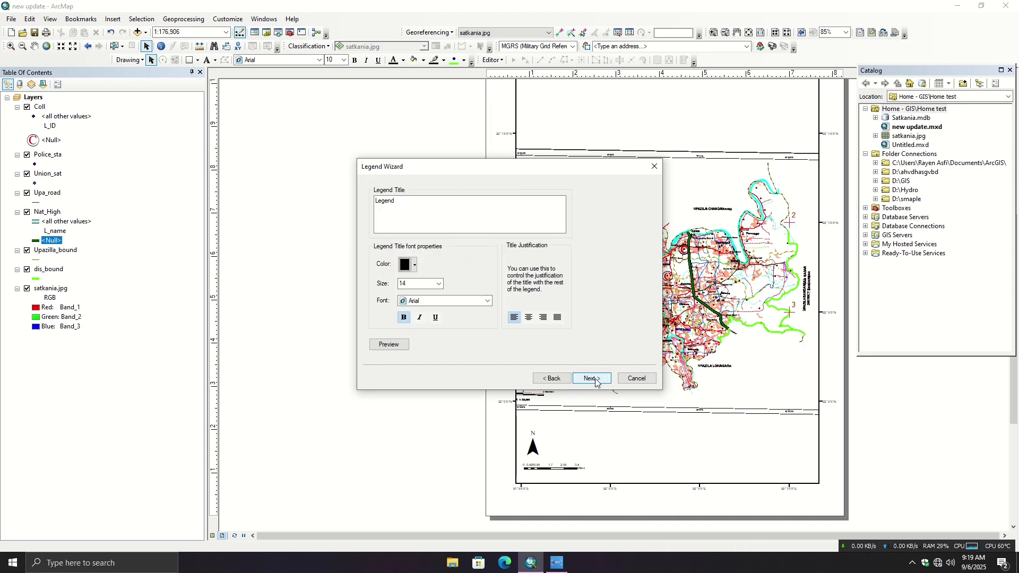
left_click(593, 379)
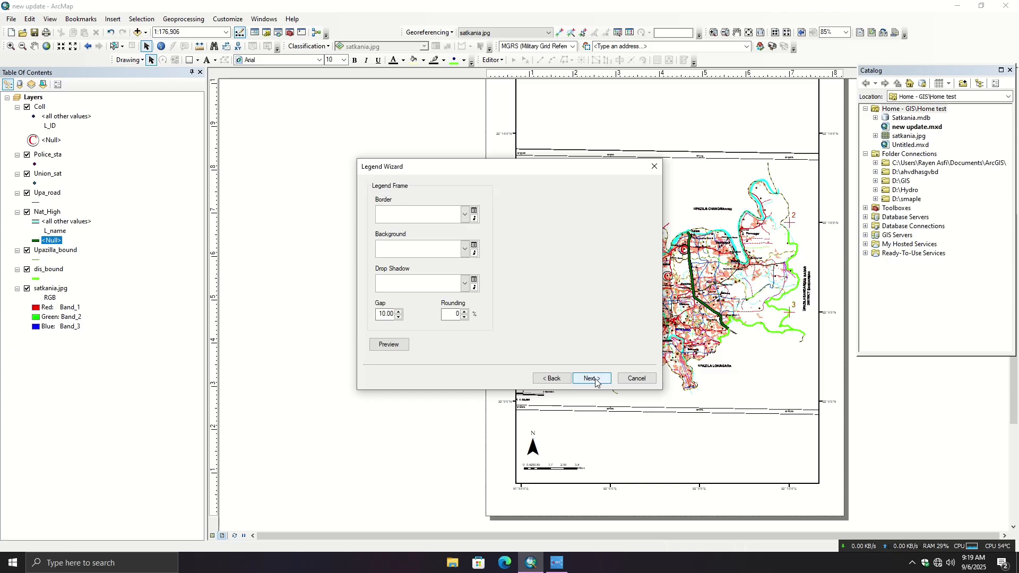
left_click(593, 379)
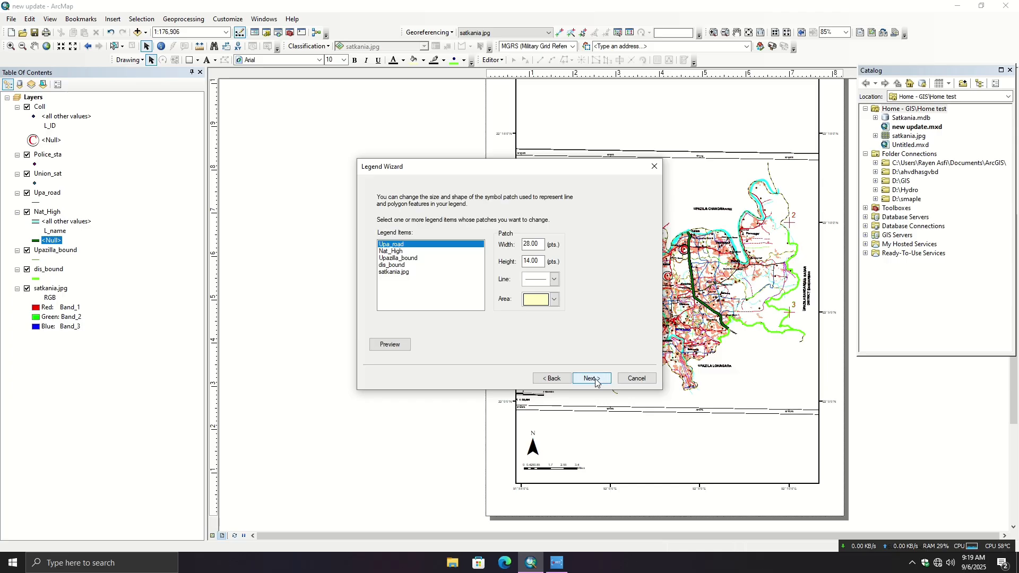
left_click(593, 378)
left_click(593, 378)
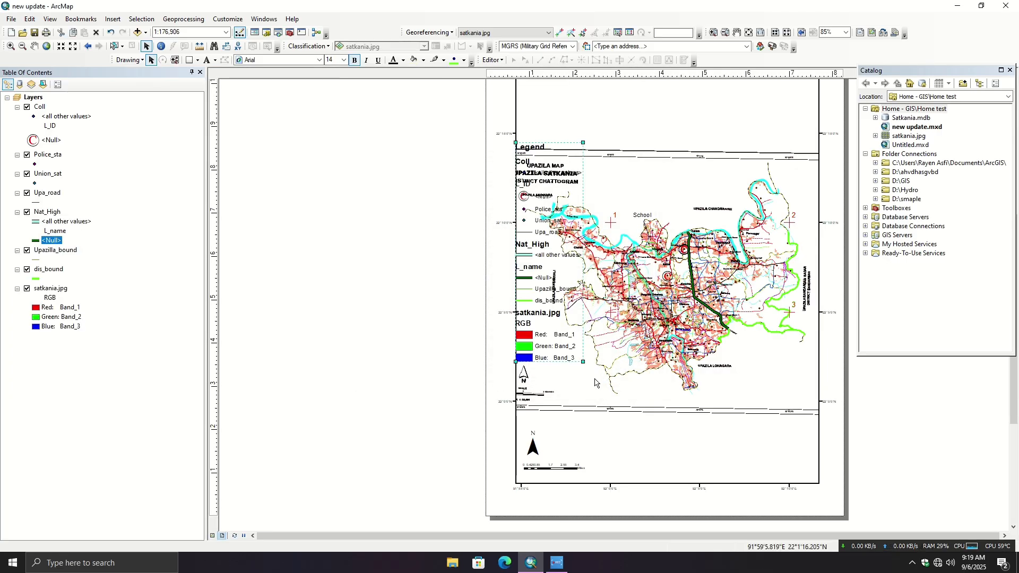
- Move the legend off the page into the blank area beside it and nudge the map frame slightly downward
left_click_drag(531, 160, 419, 170)
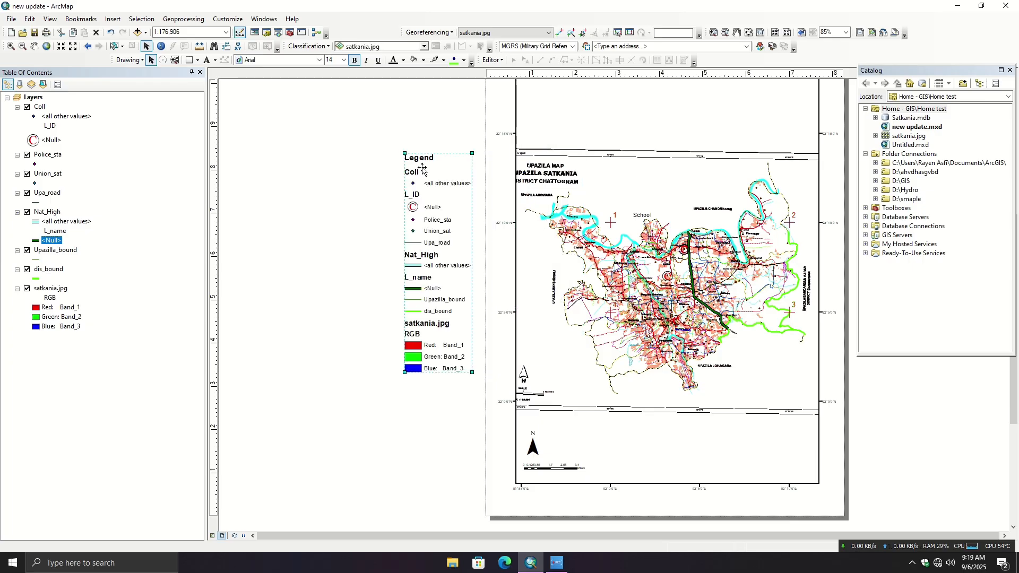
left_click(363, 299)
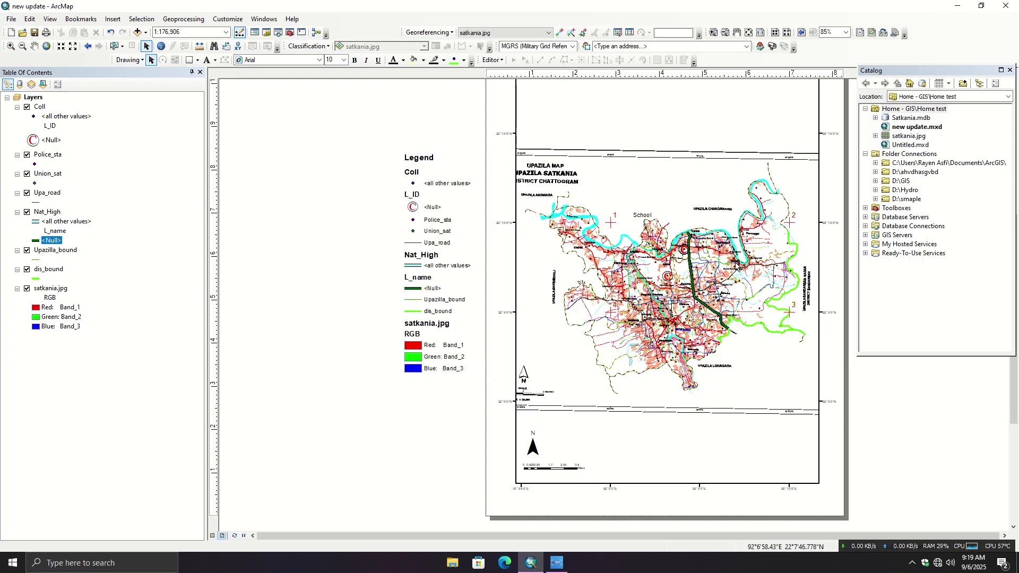
left_click_drag(721, 270, 751, 276)
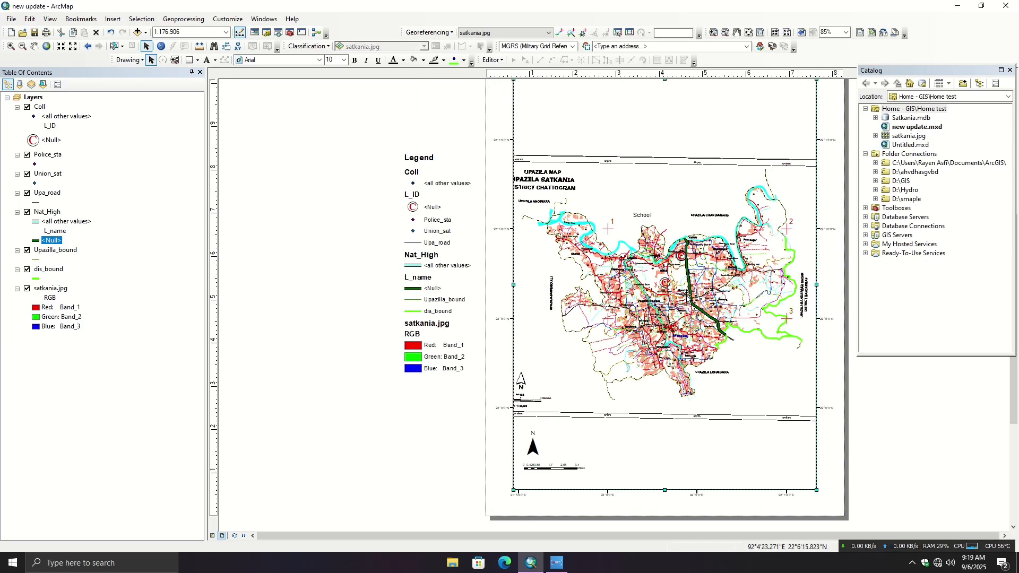
left_click(375, 463)
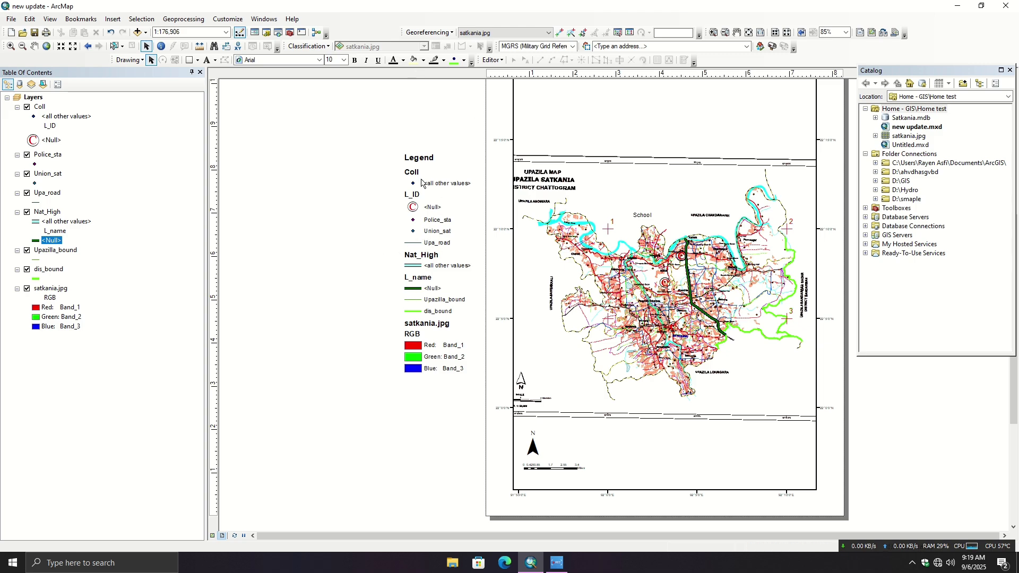
- Shrink the legend and place it over the map frame's lower-right corner, toggling the satkania.jpg layer off and back on
left_click(424, 209)
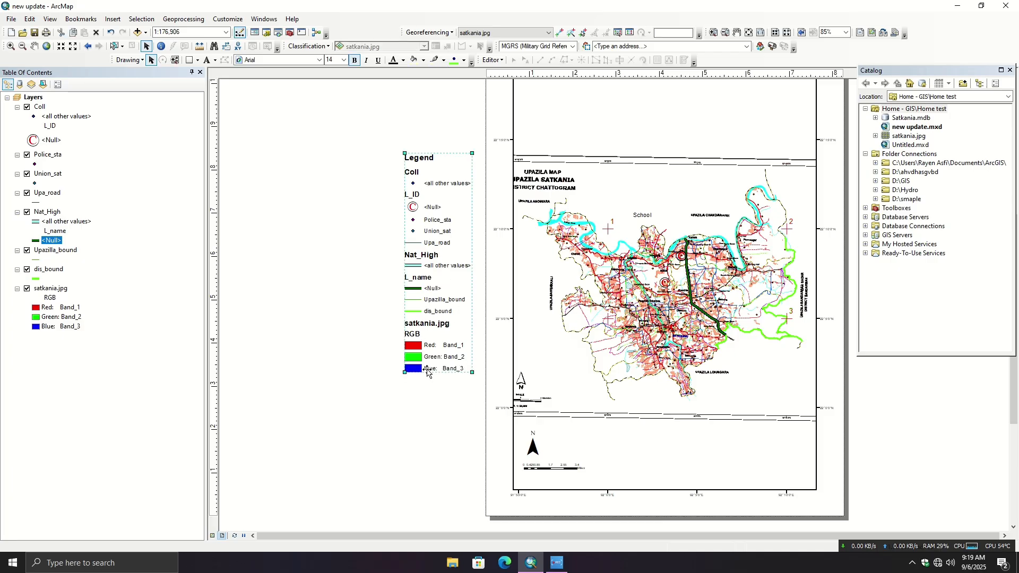
left_click_drag(469, 370, 452, 307)
left_click_drag(428, 228, 802, 431)
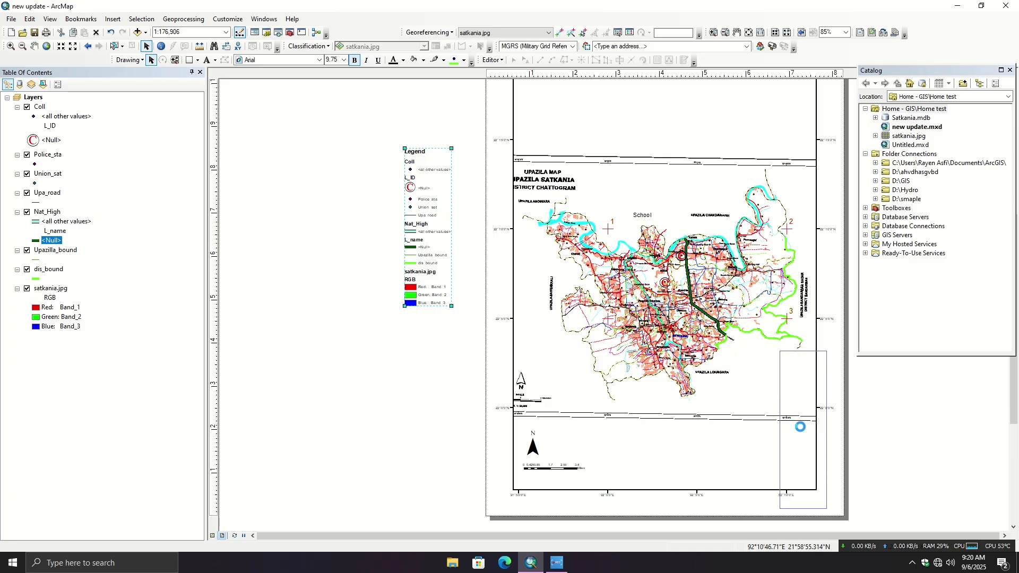
left_click(27, 289)
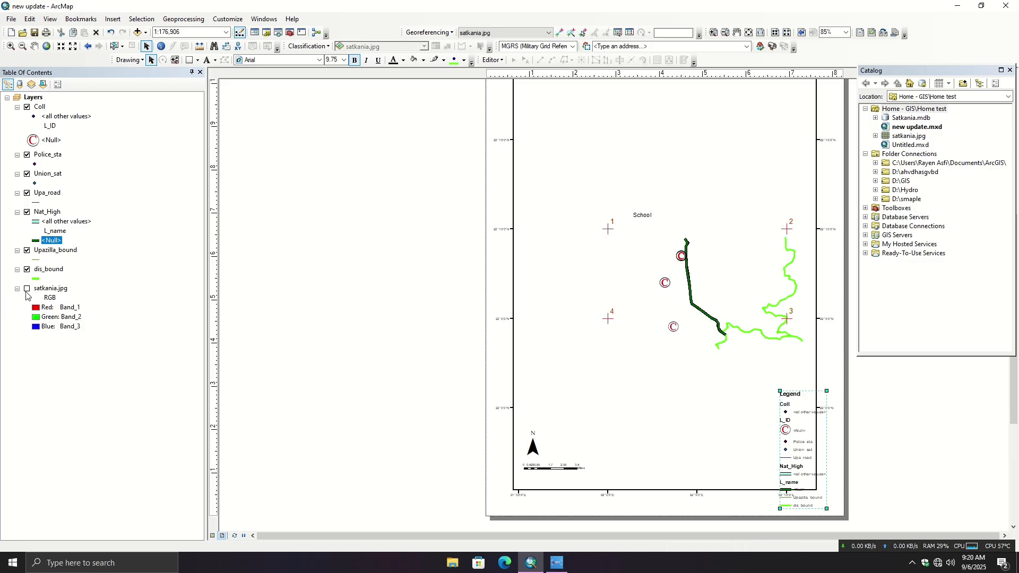
left_click(27, 289)
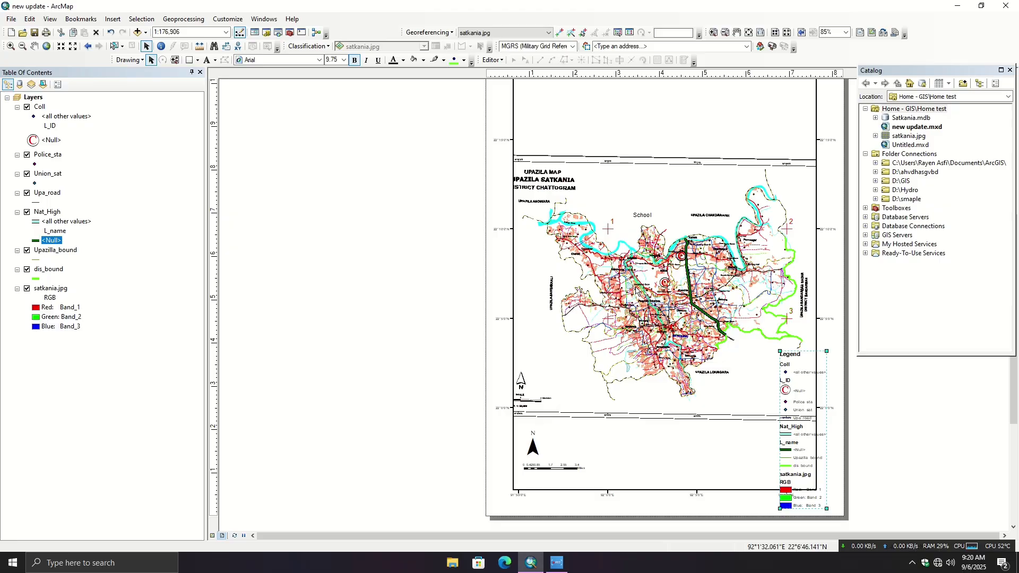
- Shrink the legend further and fit it inside the map frame's lower-right corner, nudging the frame slightly upward
left_click(648, 286)
left_click(801, 467)
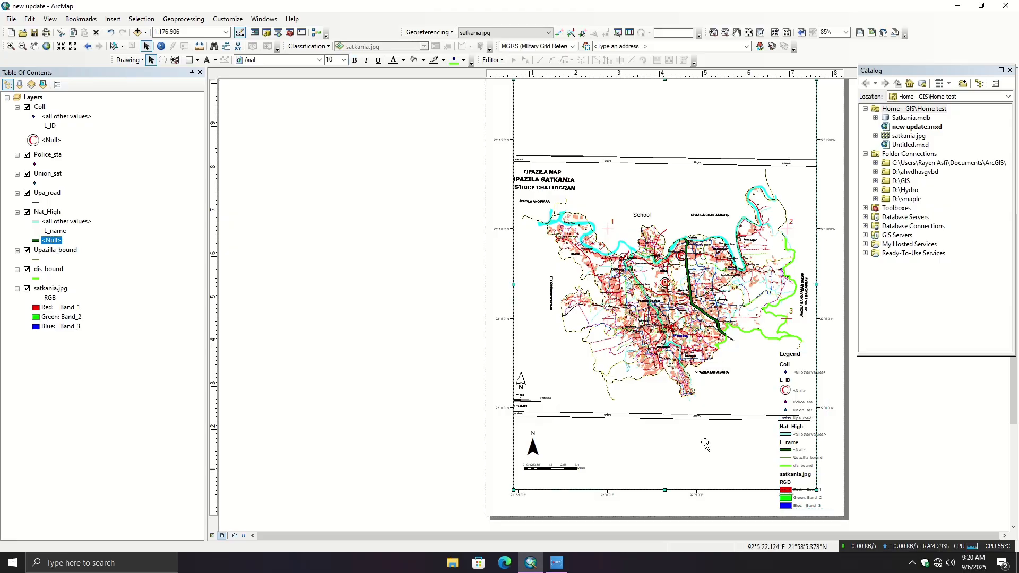
left_click_drag(826, 508, 815, 459)
left_click_drag(800, 422, 804, 472)
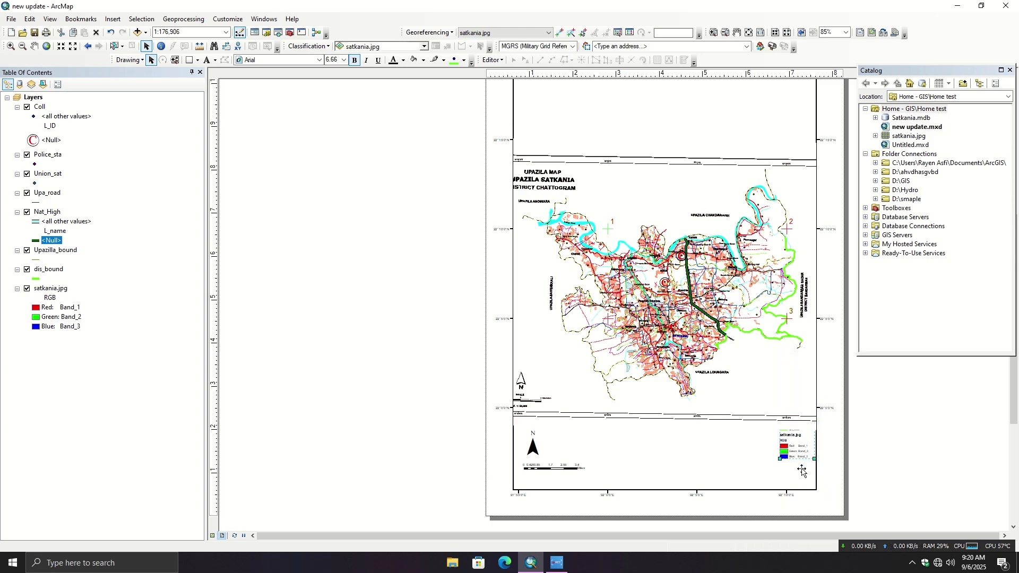
left_click(648, 278)
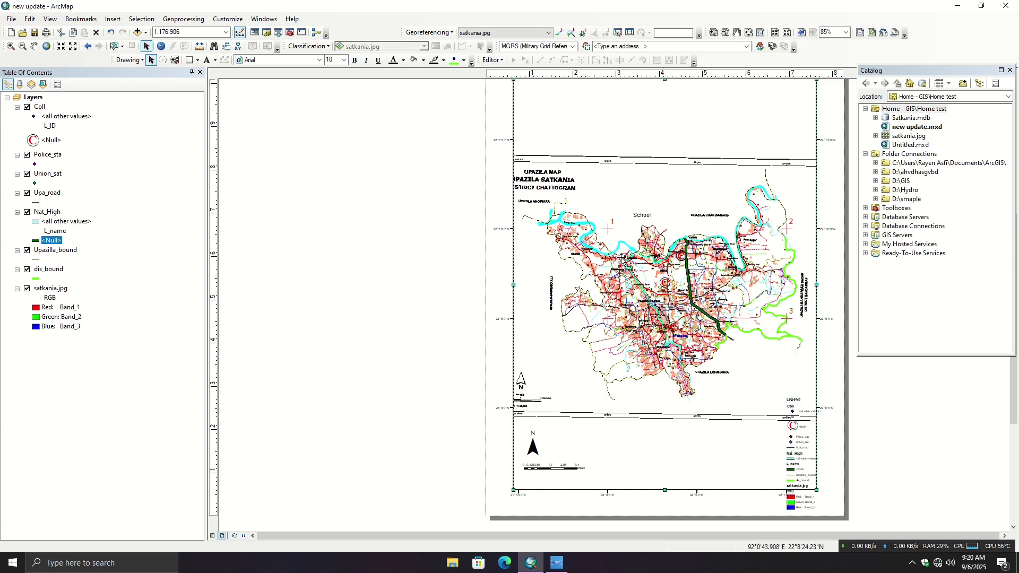
left_click(27, 290)
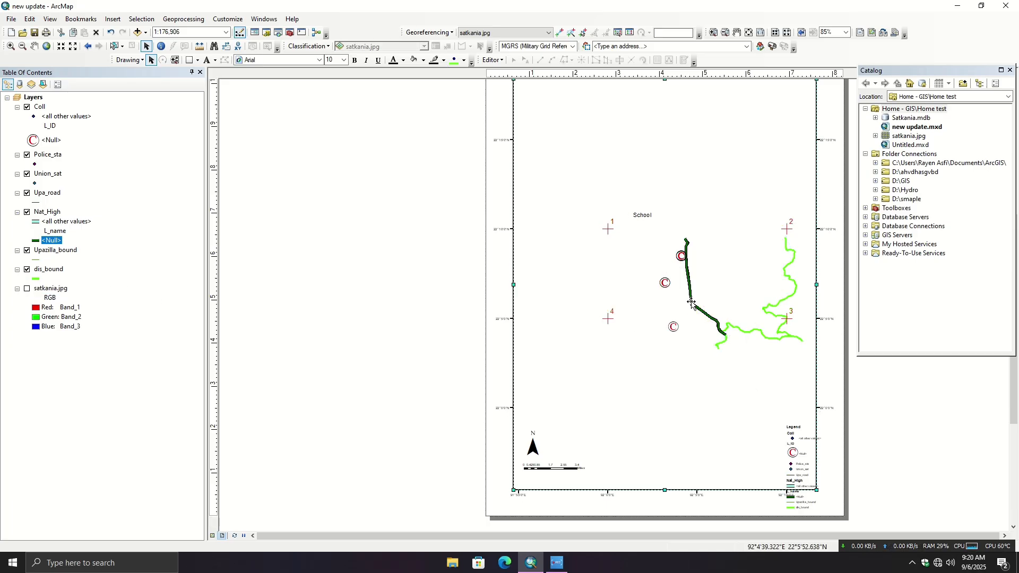
left_click_drag(801, 474, 798, 439)
left_click(811, 480)
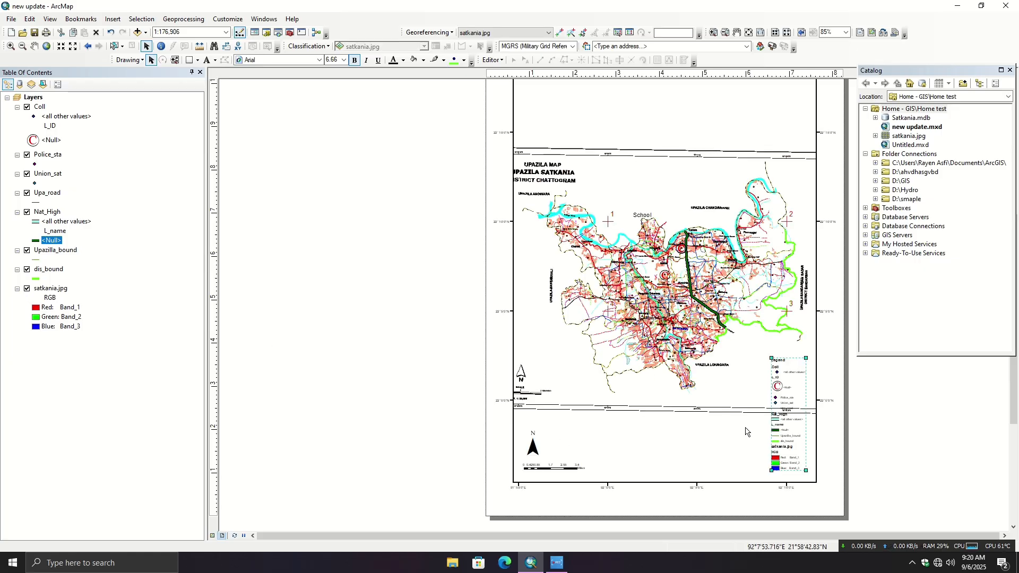
left_click(720, 453)
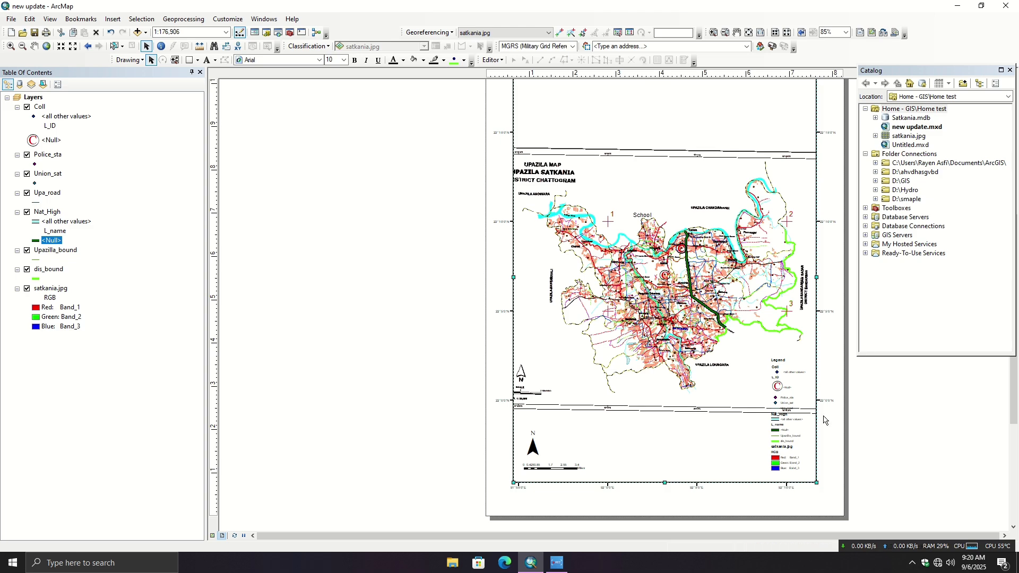
- Move the legend back out to the blank area left of the page and enlarge it to a readable size
left_click(778, 440)
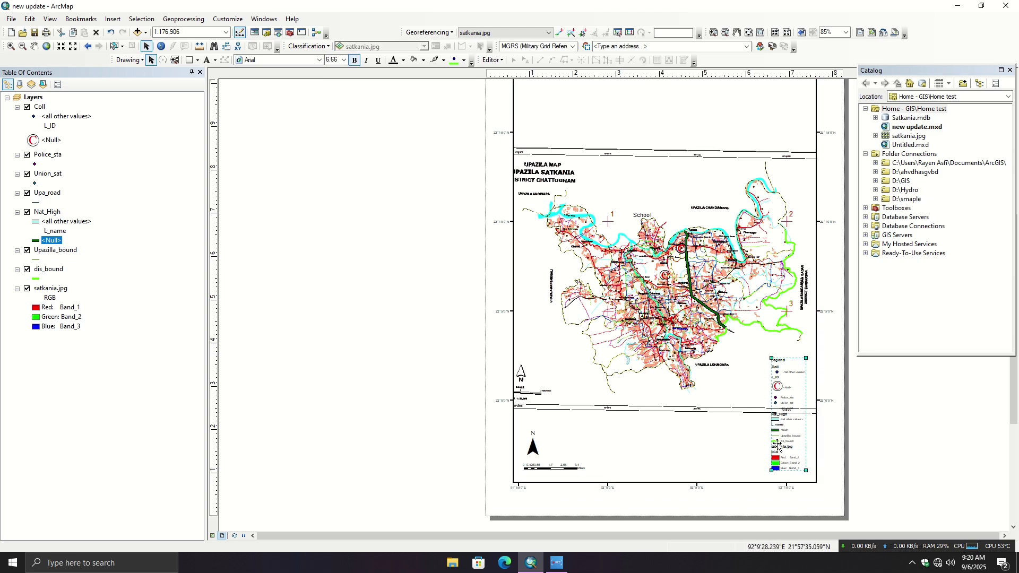
left_click_drag(789, 441, 321, 305)
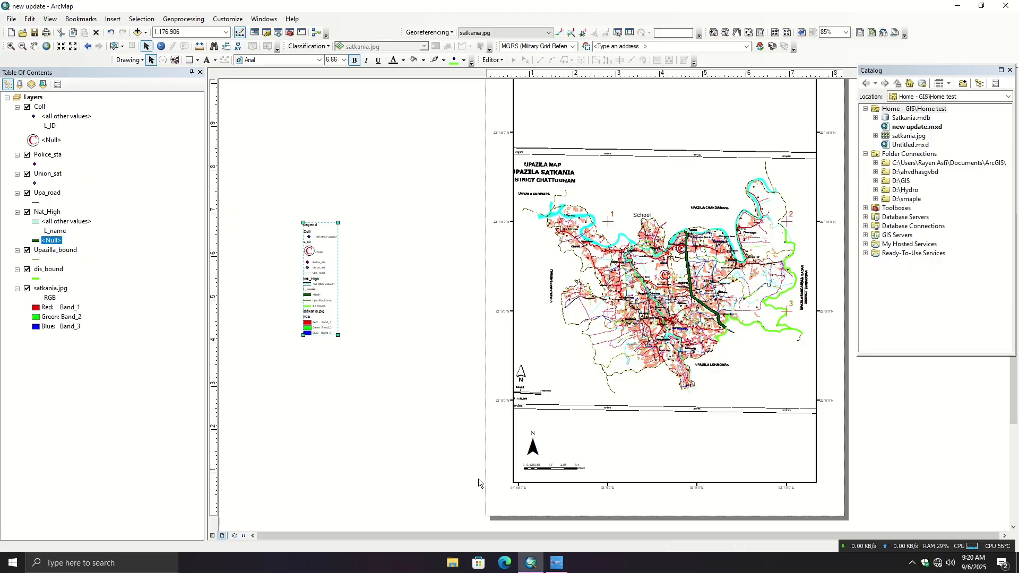
left_click_drag(334, 336, 368, 370)
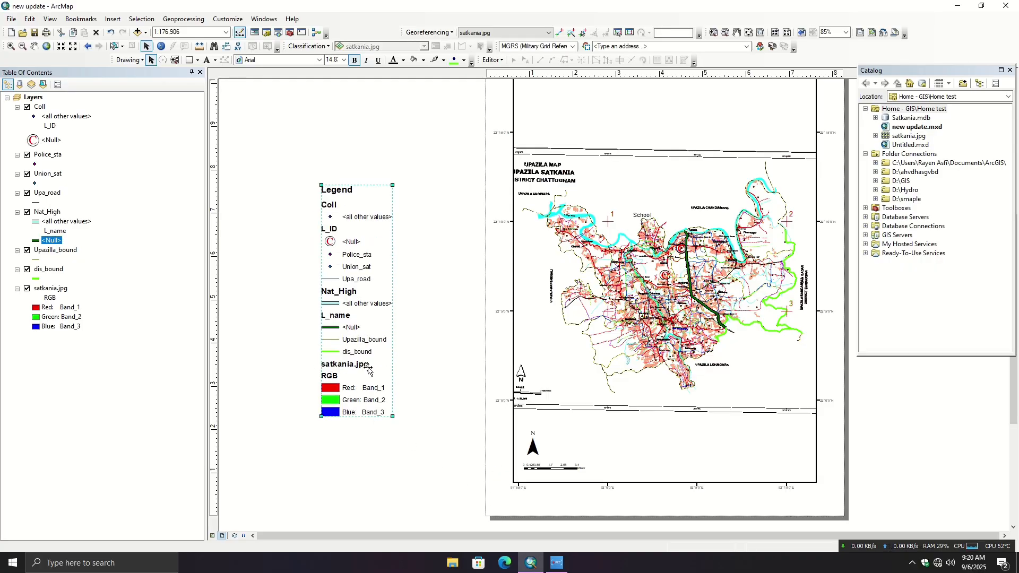
left_click(402, 449)
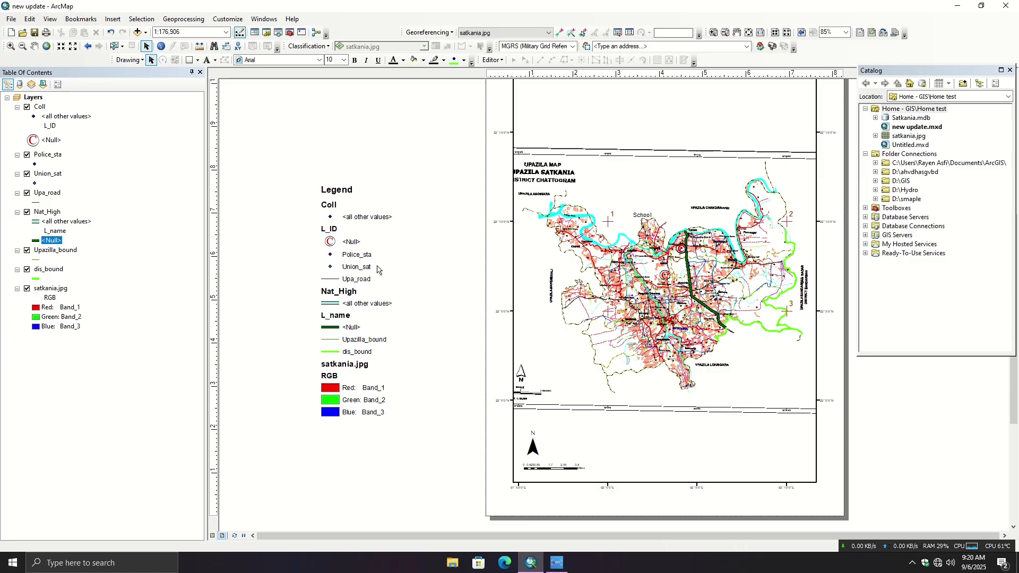
left_click(341, 350)
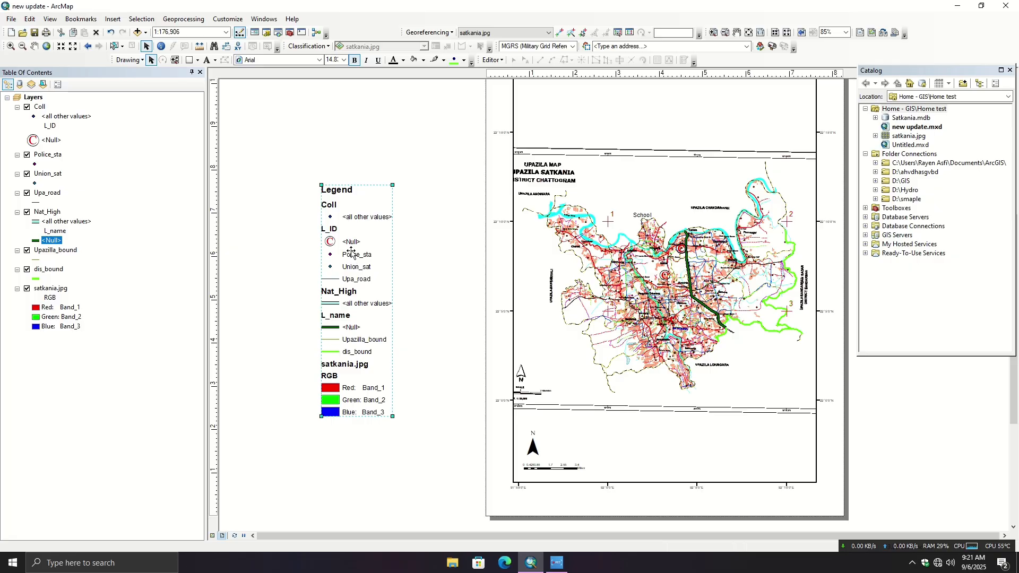
left_click(405, 200)
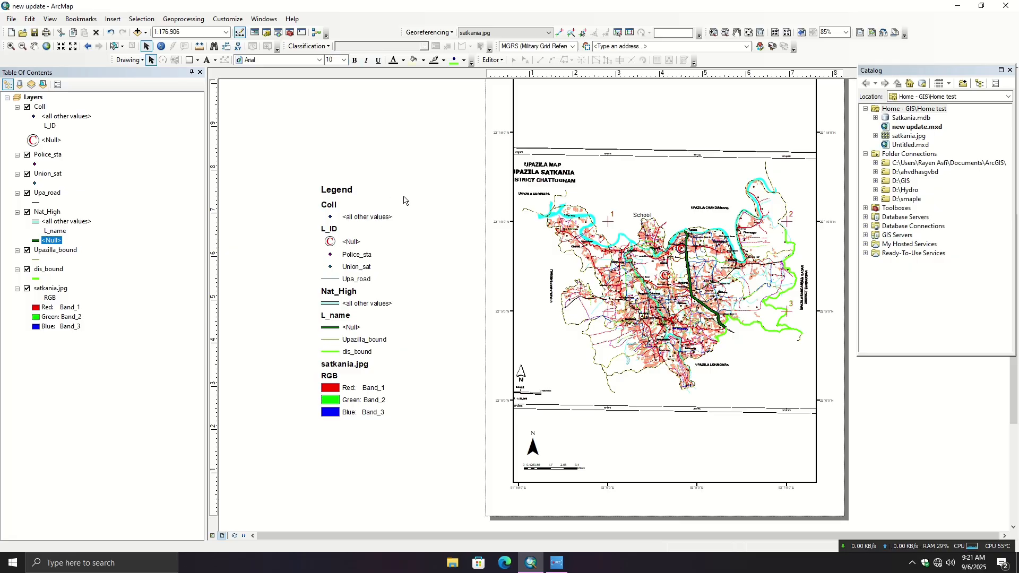
left_click(49, 141)
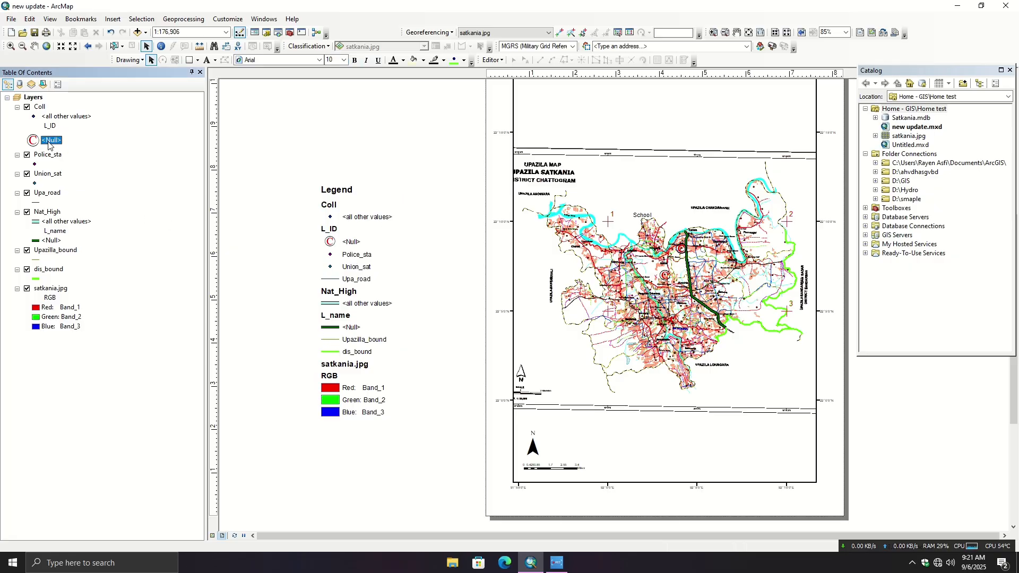
left_click(35, 142)
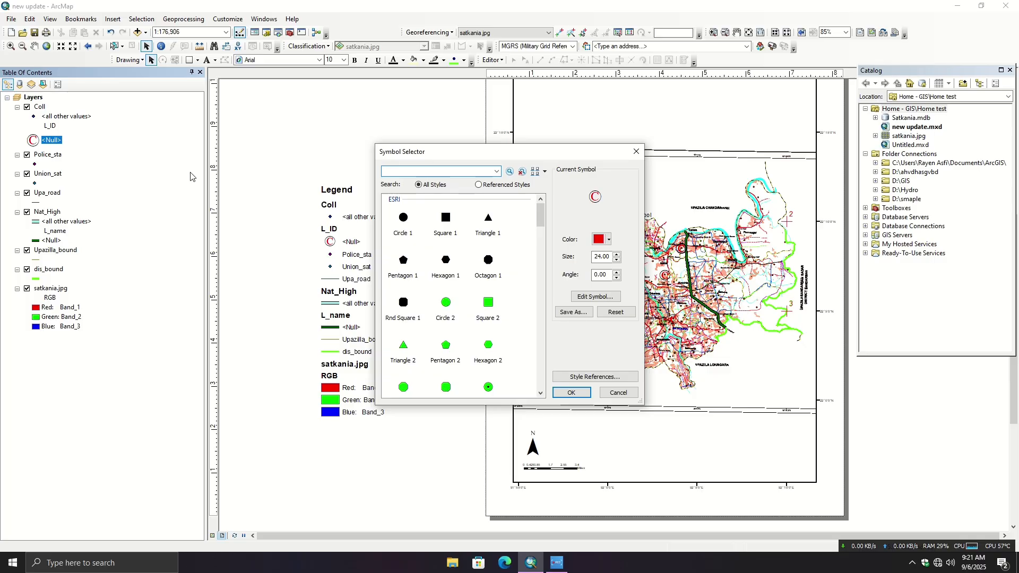
left_click(599, 297)
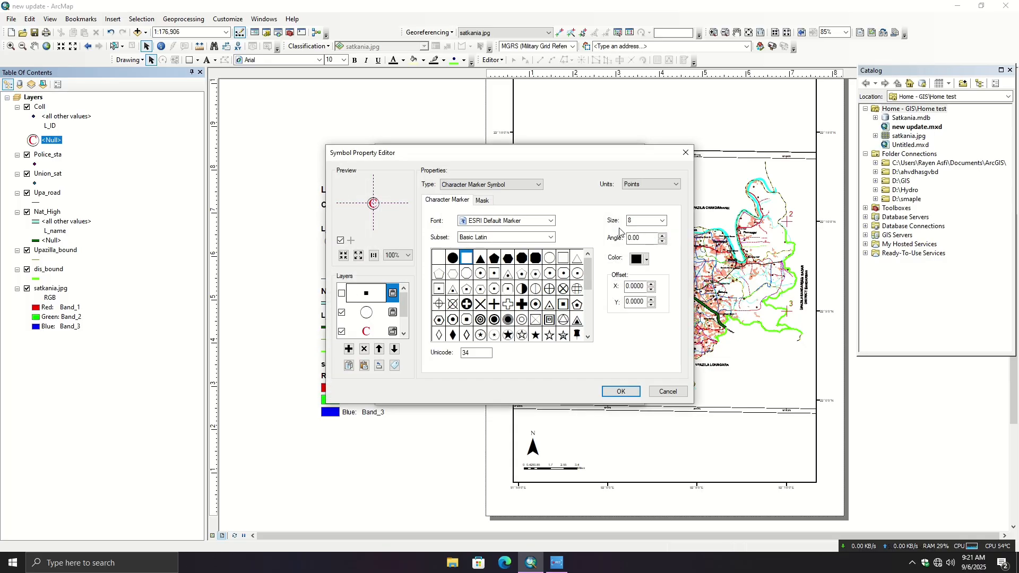
left_click(685, 152)
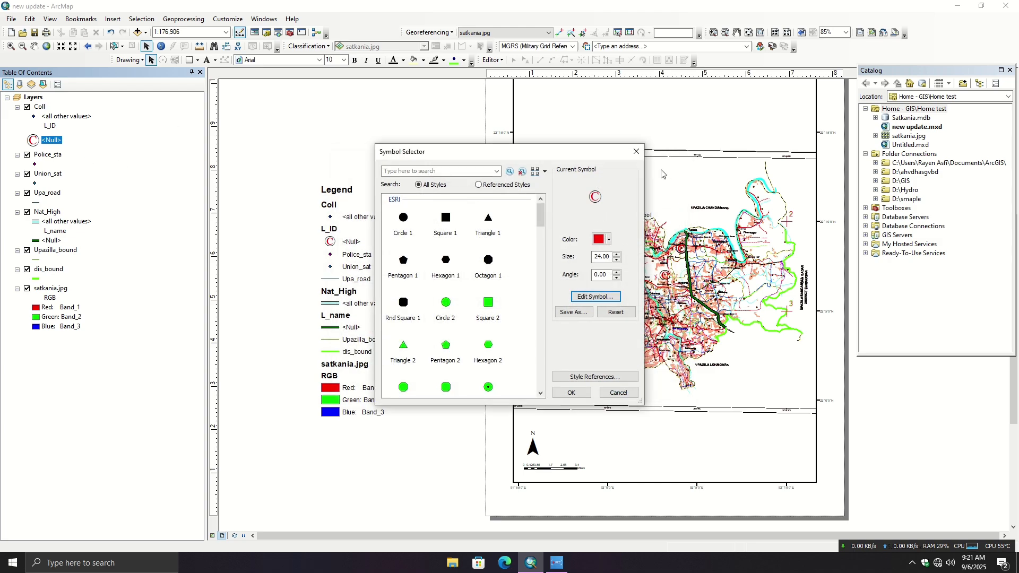
left_click(637, 152)
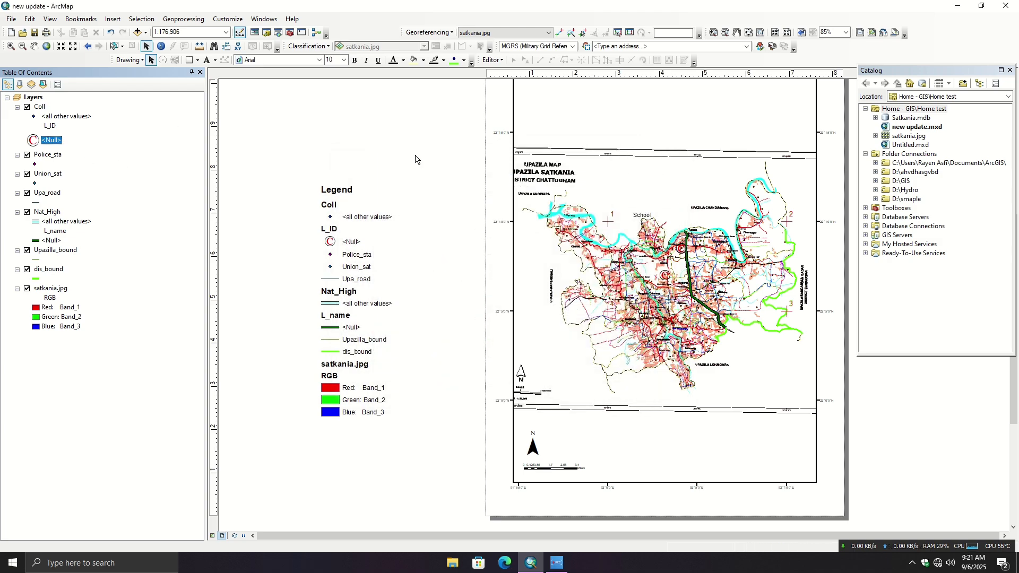
- Change the label of the <Null> value in the Coll layer's unique-values symbology to "College"
left_click(39, 107)
right_click(40, 107)
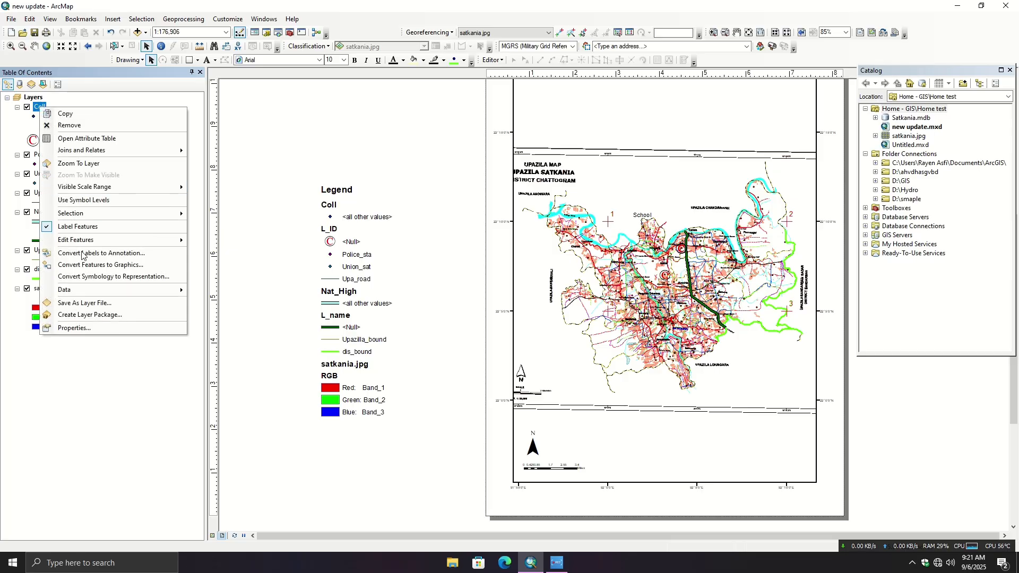
left_click(138, 327)
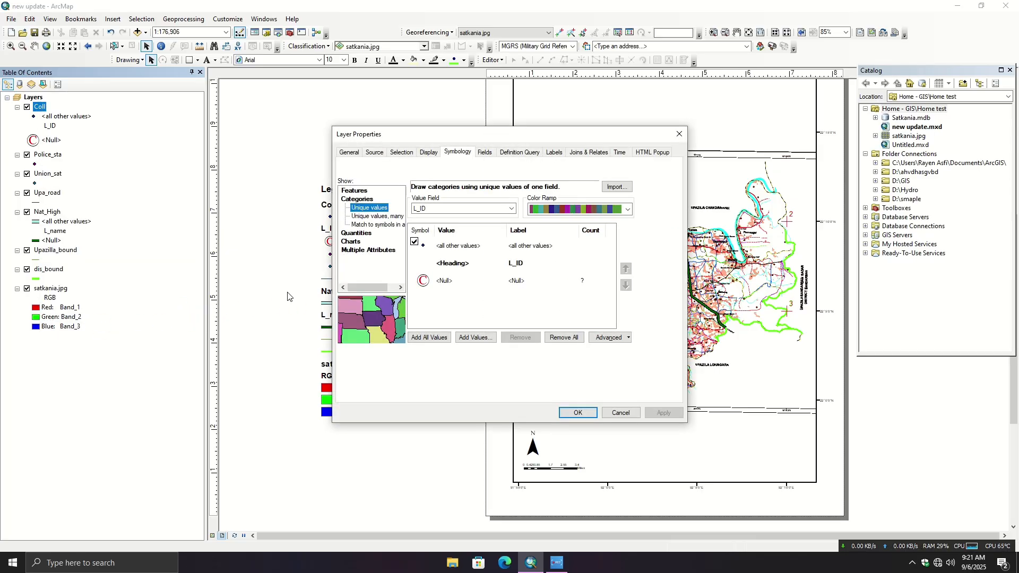
left_click(508, 287)
right_click(507, 287)
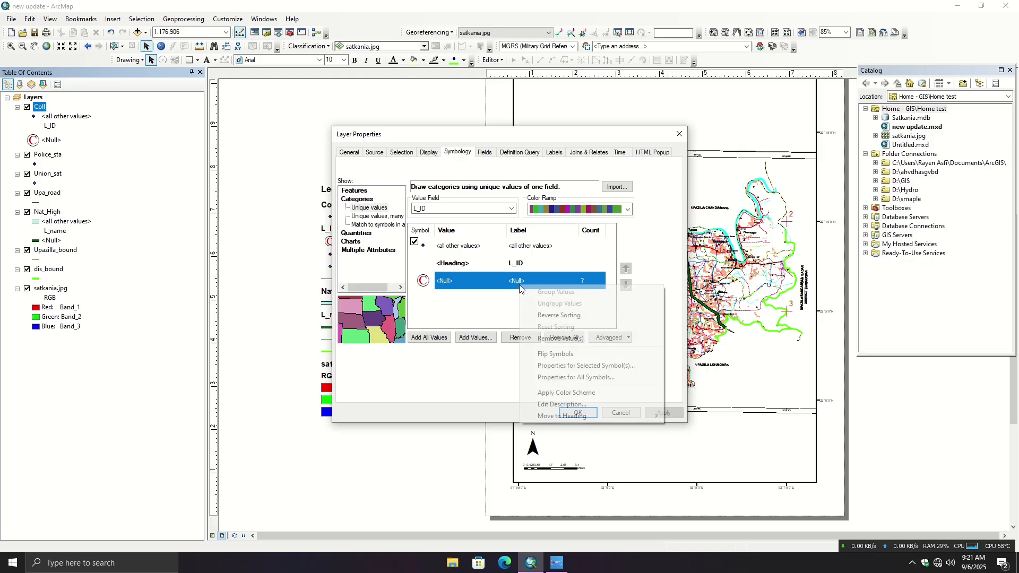
key("Escape")
double_click(461, 284)
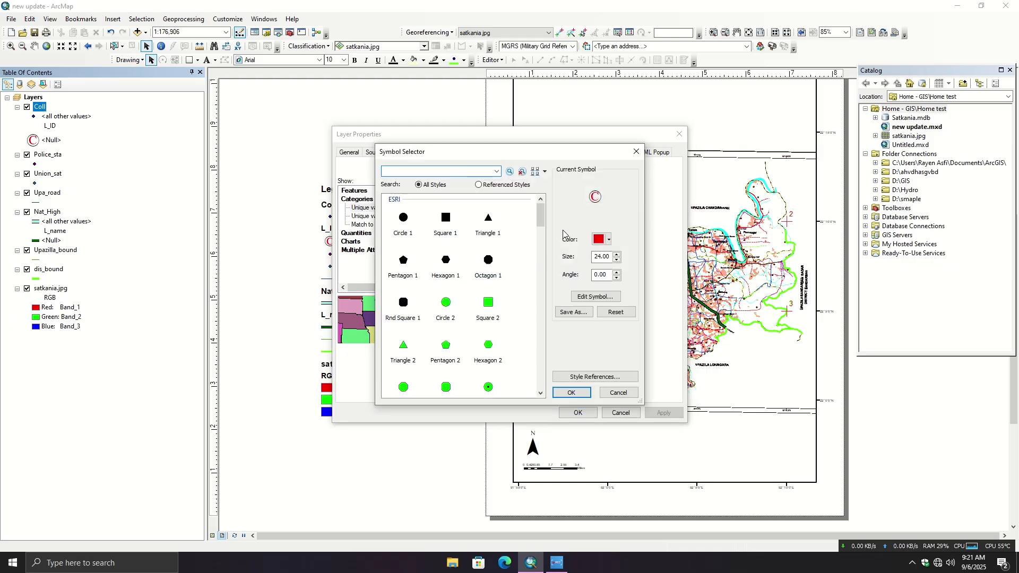
left_click(637, 152)
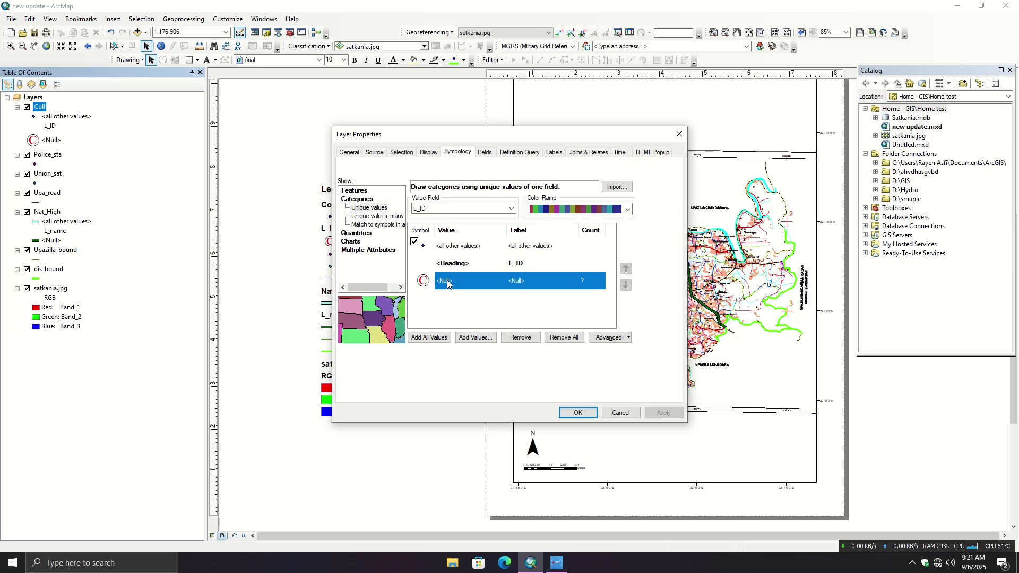
left_click(511, 284)
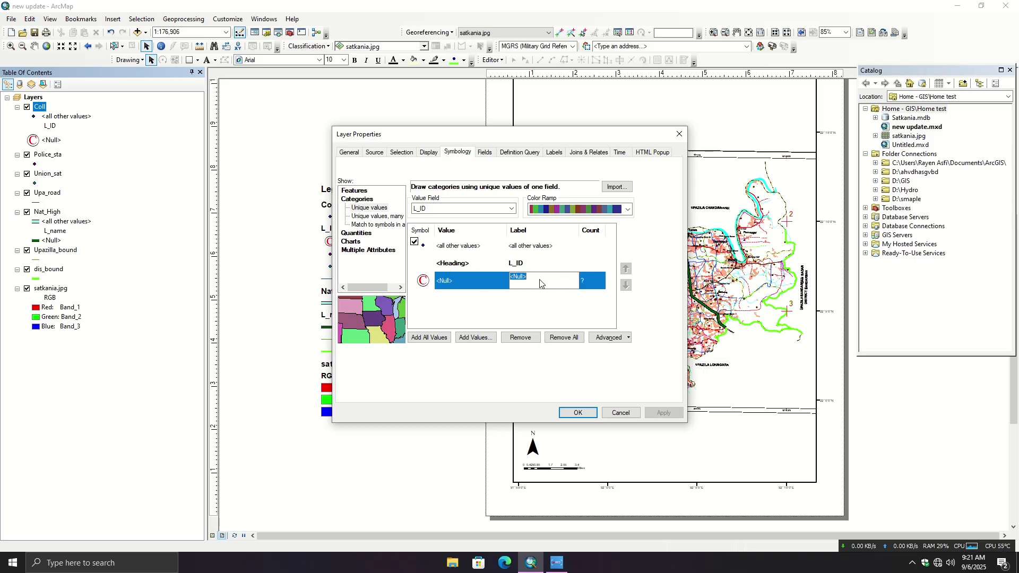
type("V")
key("BackSpace")
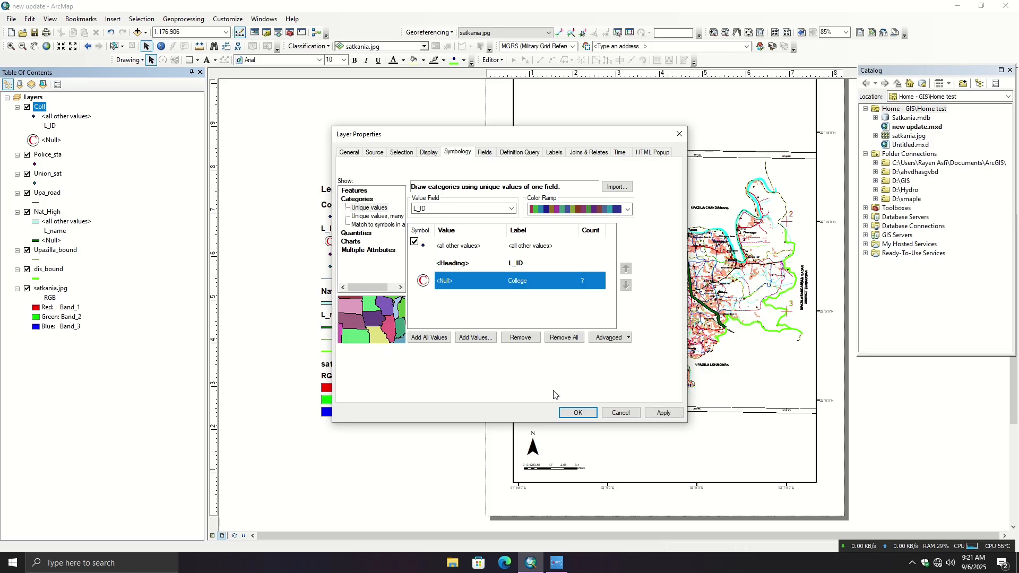
left_click(586, 413)
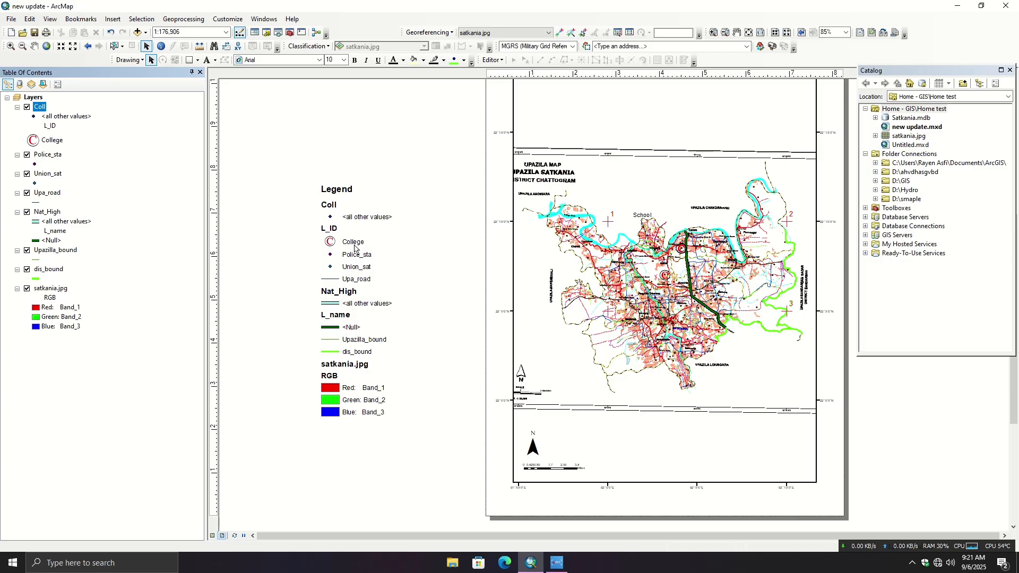
- Convert the legend to graphics and ungroup it into separately editable elements
left_click(351, 253)
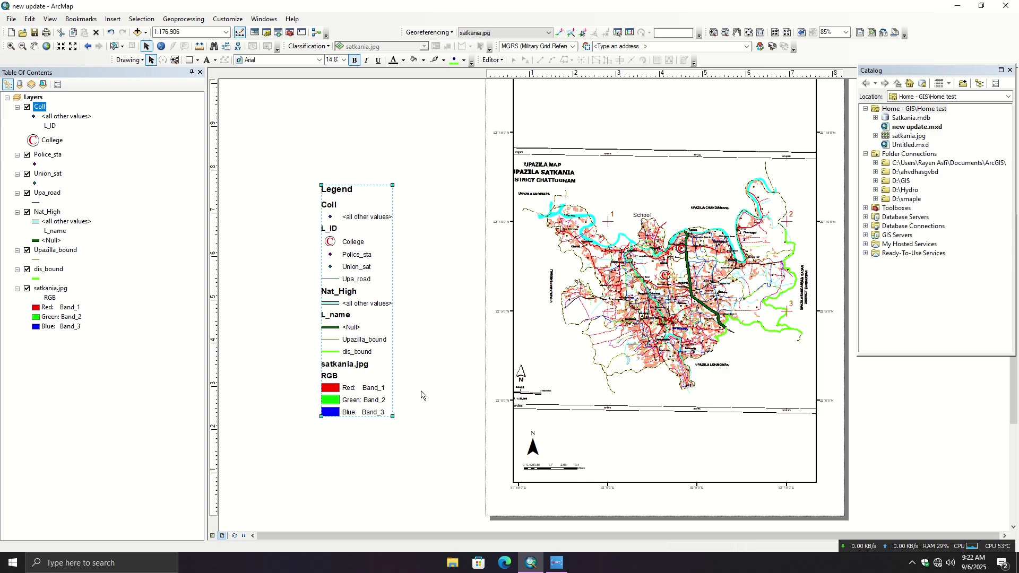
right_click(359, 314)
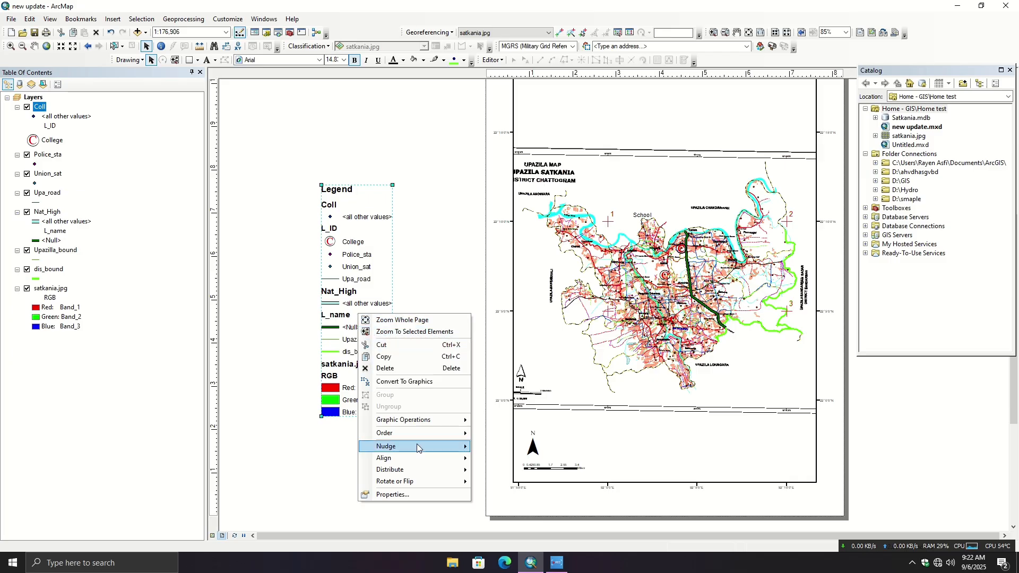
mouse_move(416, 446)
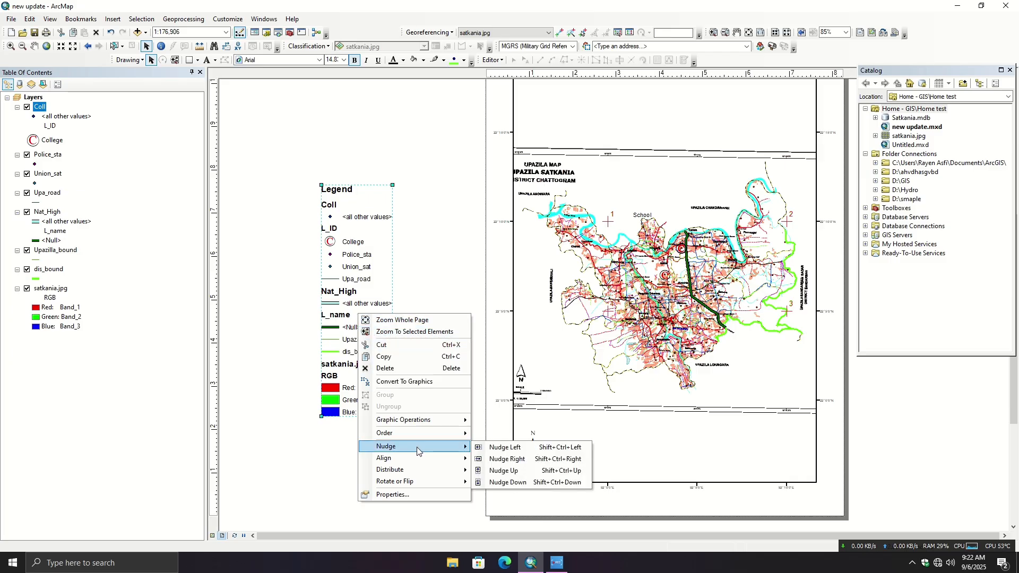
left_click(402, 386)
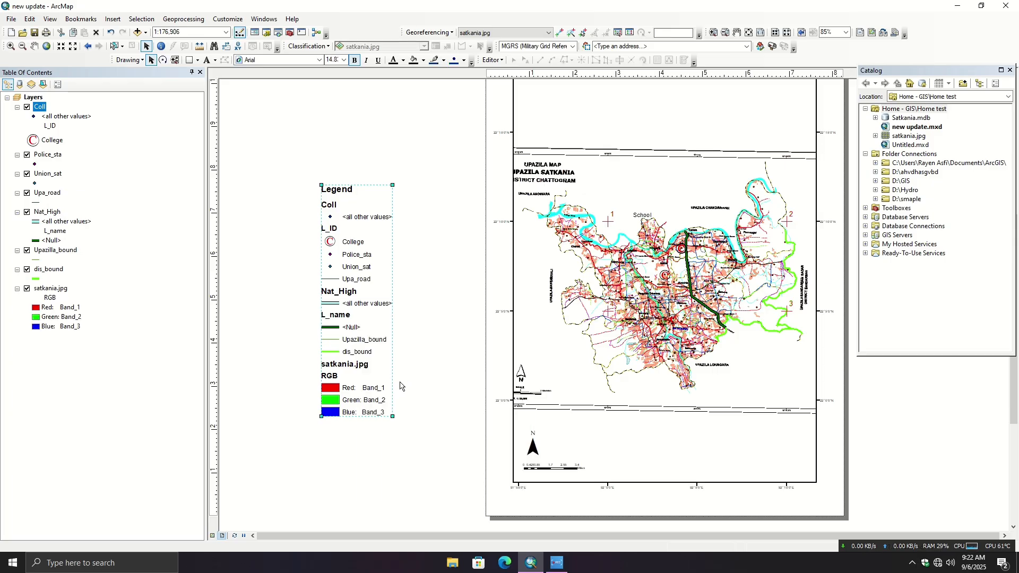
right_click(341, 338)
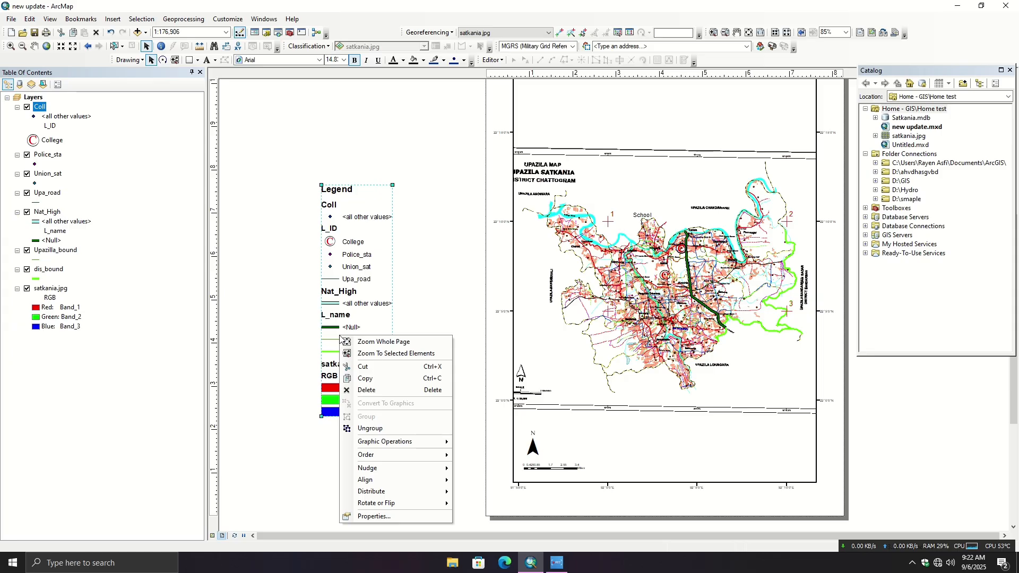
left_click(369, 429)
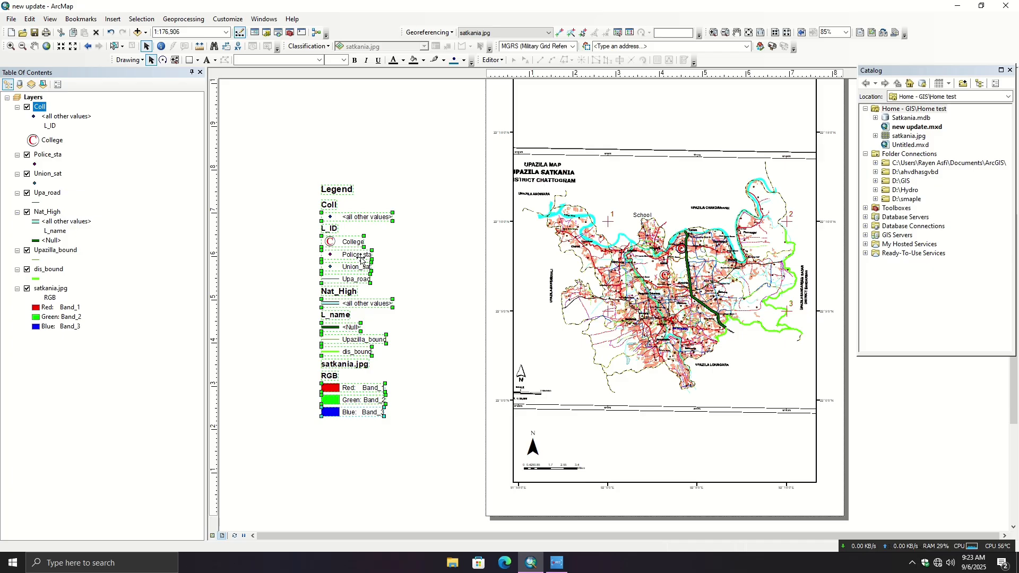
- Change the legend's L_ID heading to "Infs" and its L_name heading to "Boundary"
left_click(331, 228)
double_click(331, 228)
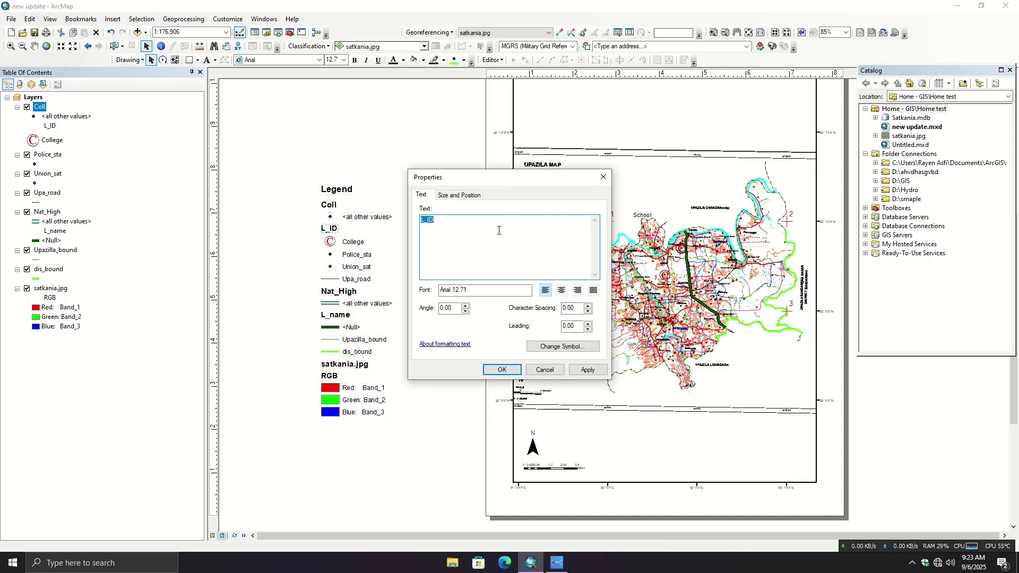
key("BackSpace")
left_click(504, 370)
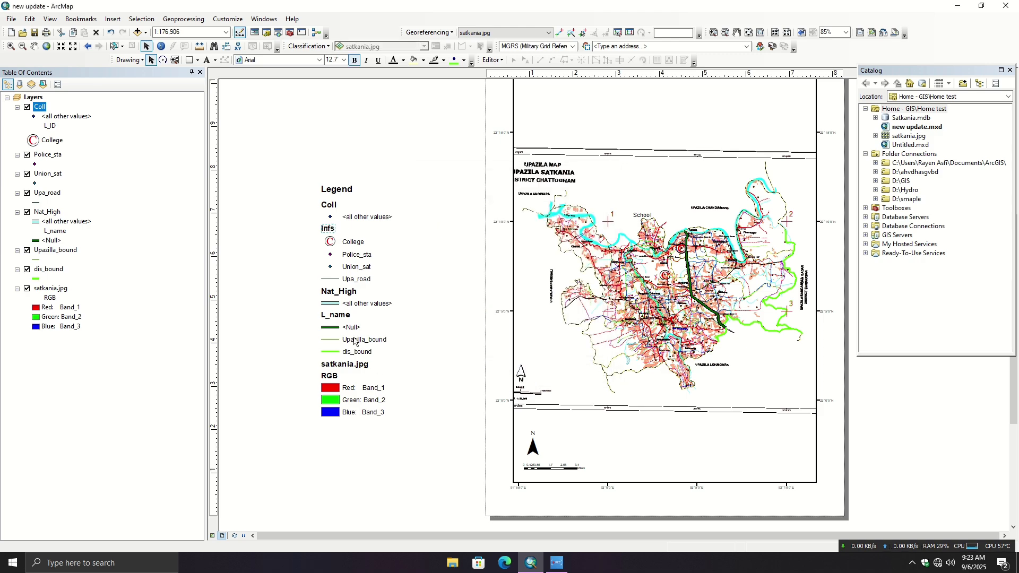
double_click(336, 315)
type("Boundary")
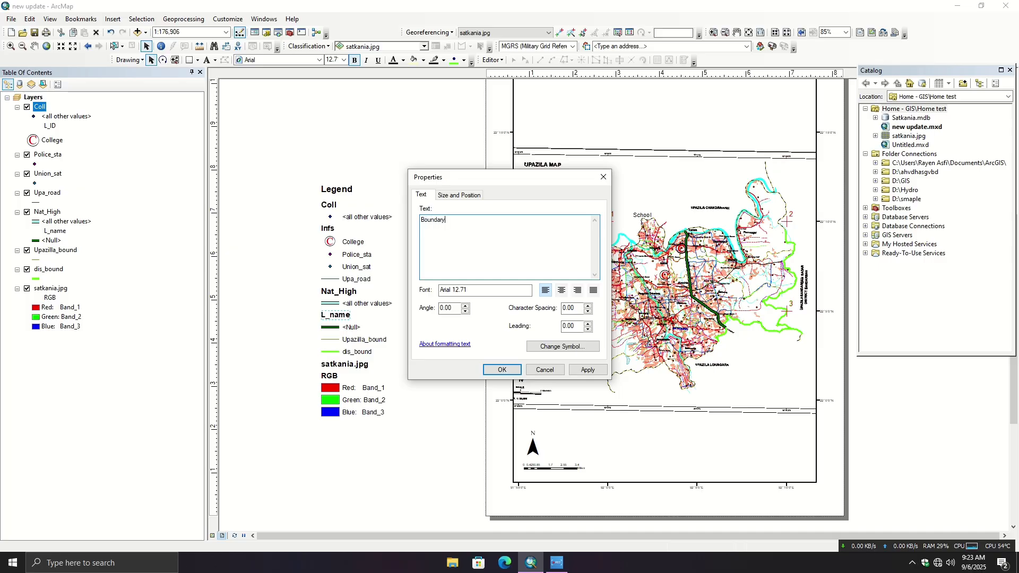
left_click(502, 370)
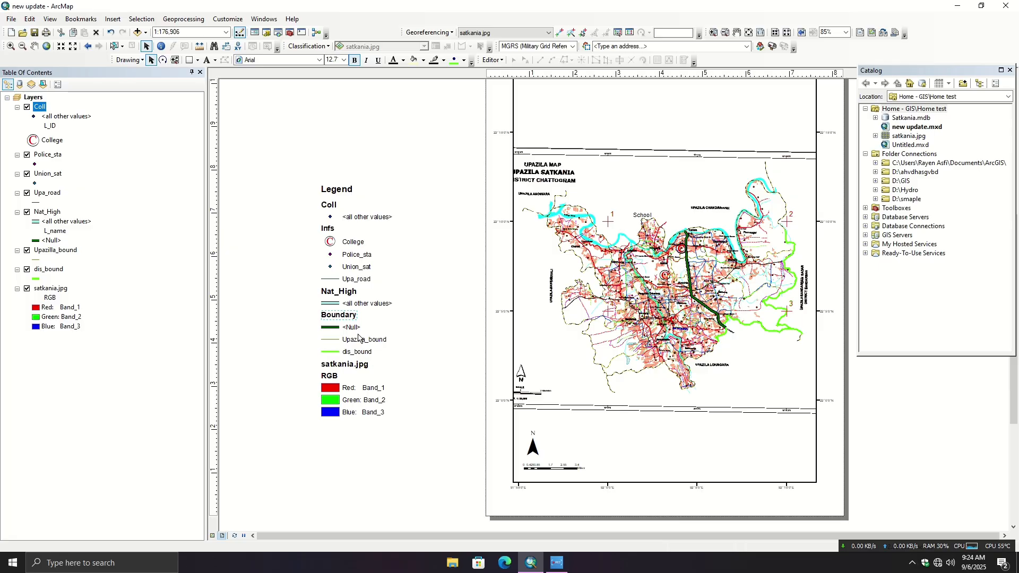
left_click(365, 304)
left_click(347, 255)
left_click(344, 243)
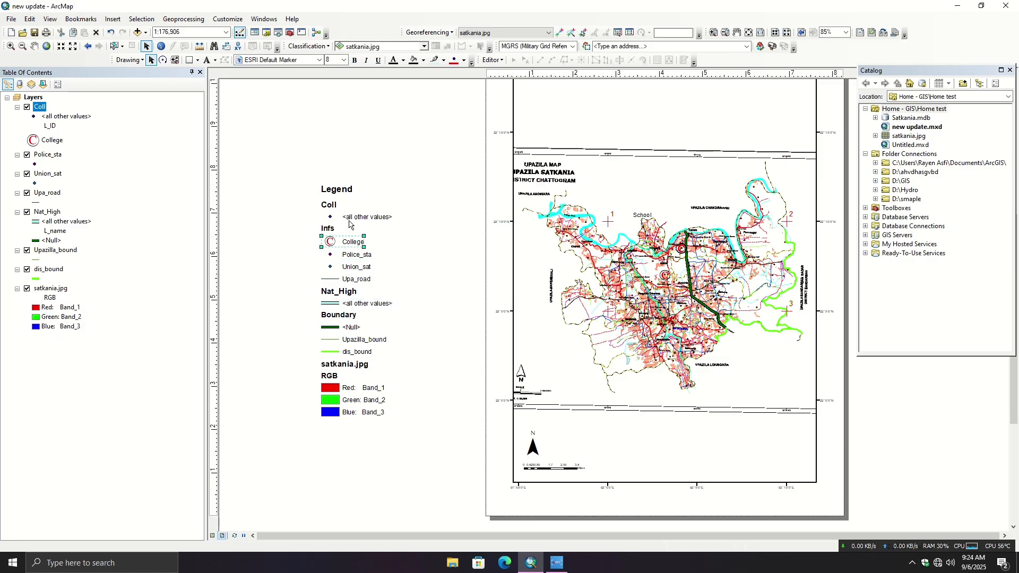
left_click(301, 198)
left_click(332, 191)
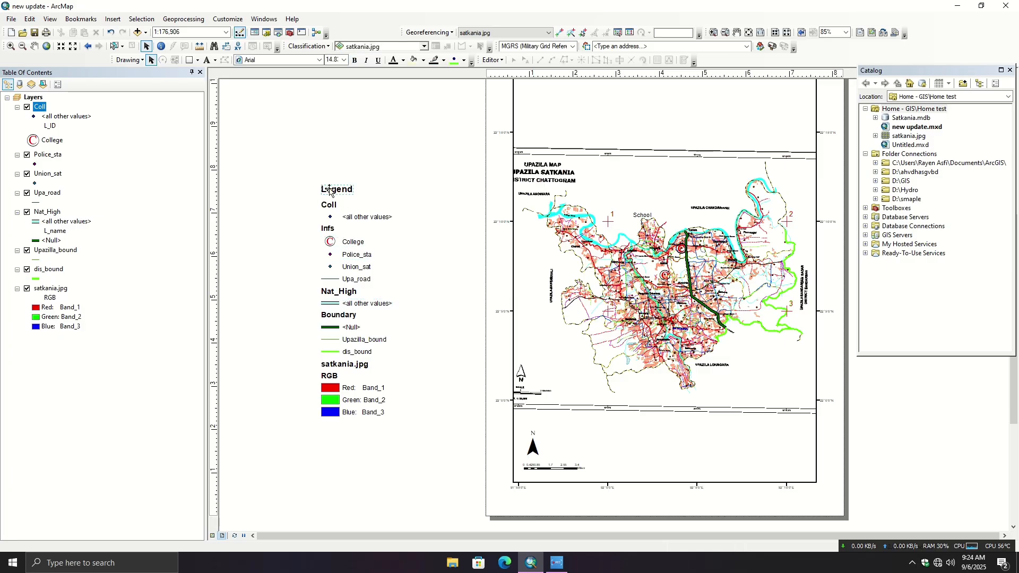
right_click(333, 190)
left_click(304, 250)
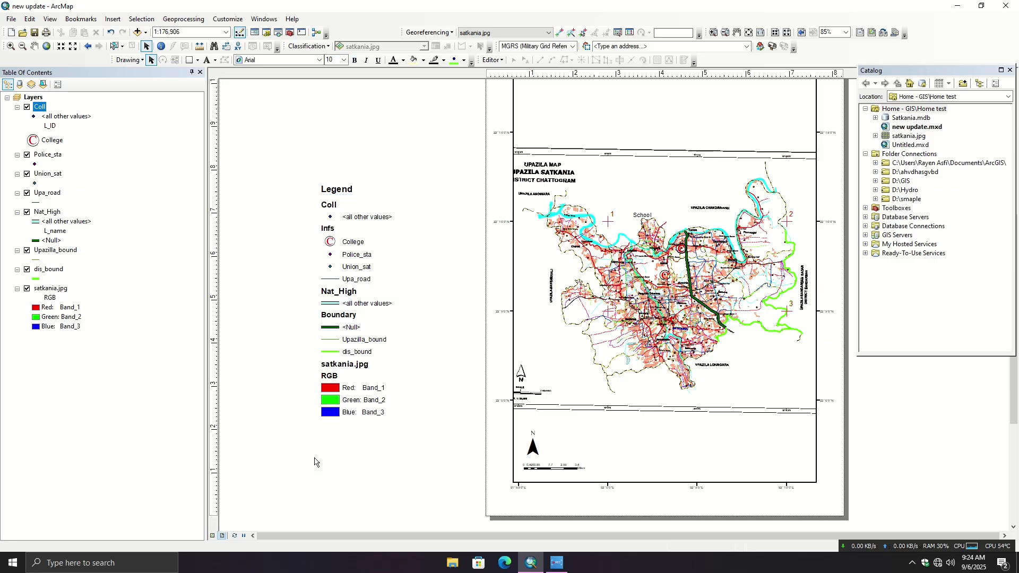
- Group all the separate legend elements back into one object and move it slightly closer to the page
left_click_drag(303, 165, 439, 480)
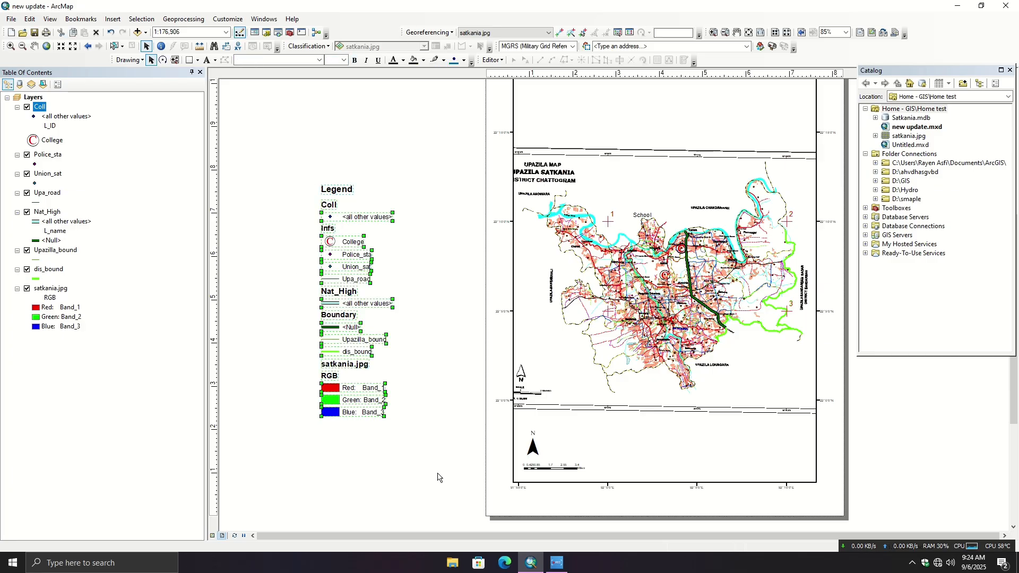
right_click(351, 277)
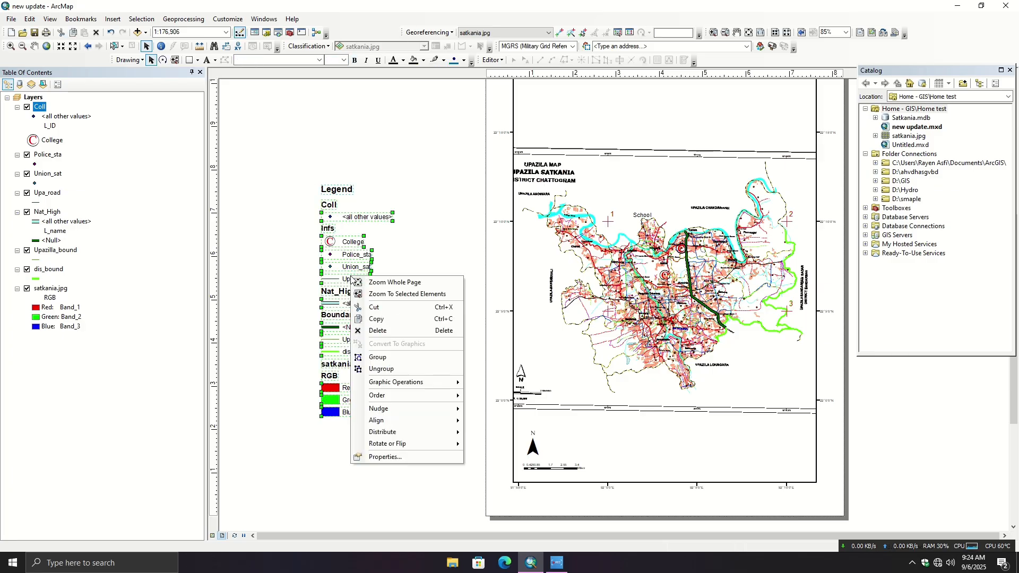
left_click(378, 357)
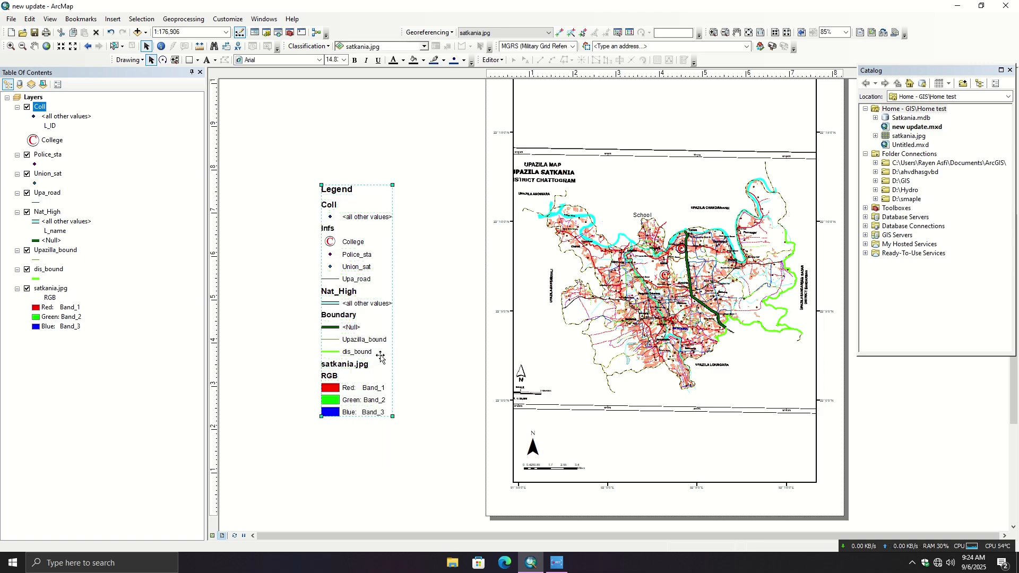
left_click_drag(350, 296, 385, 298)
left_click(388, 475)
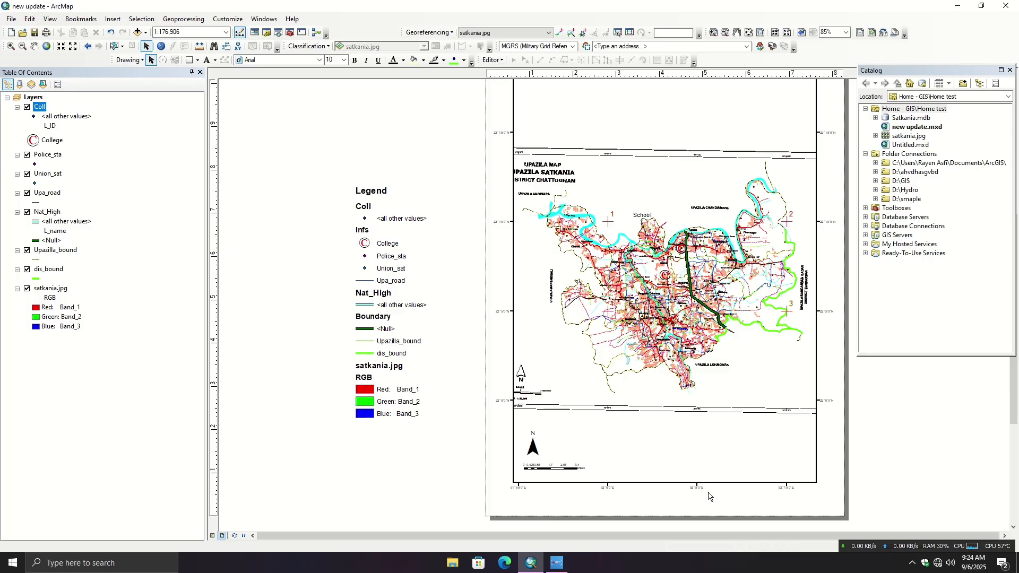
- Hide the satkania.jpg layer, then shrink the grouped legend and place it inside the map frame's lower-left area above the scale bar
left_click(557, 461)
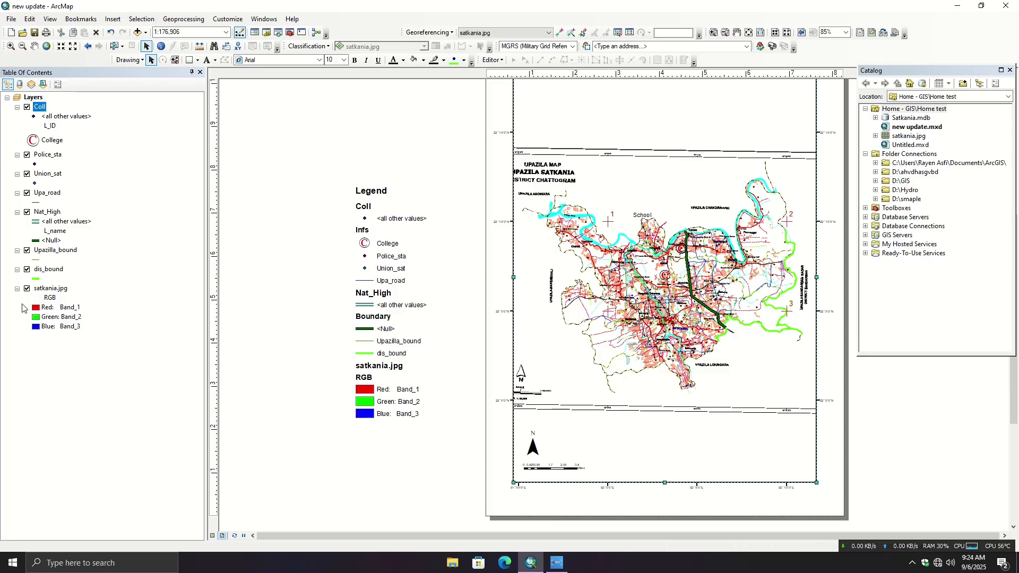
left_click(27, 289)
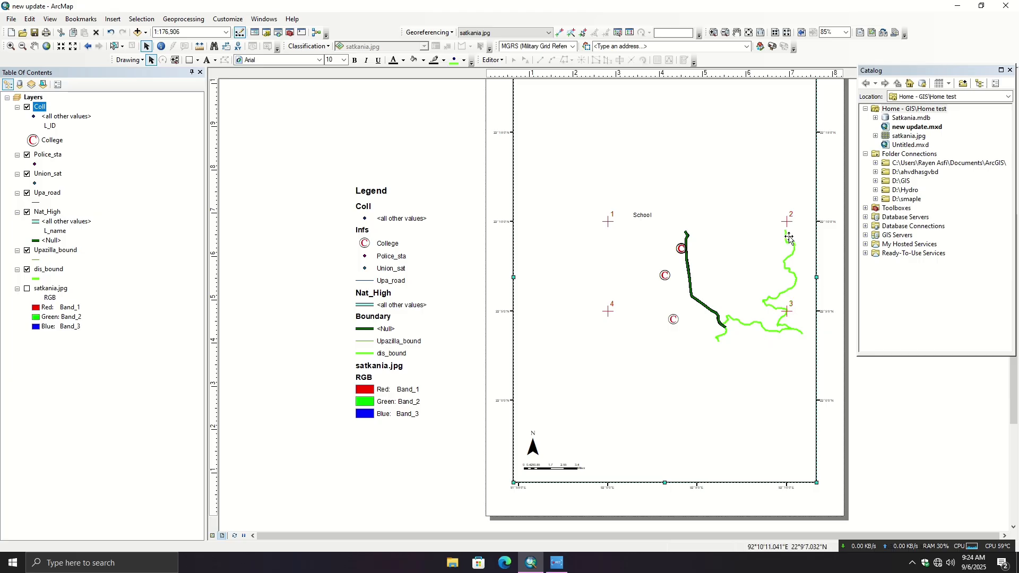
left_click(377, 318)
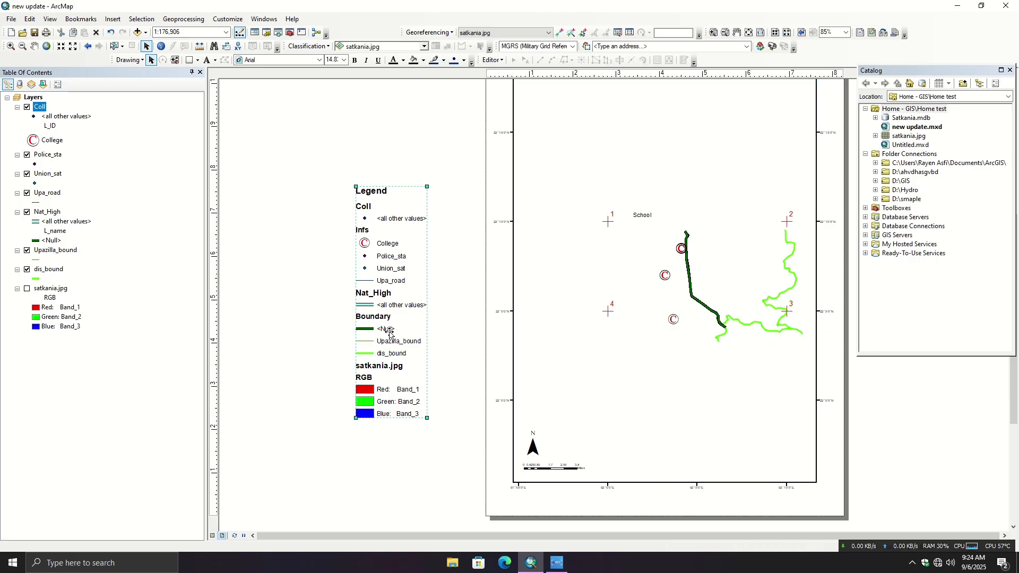
left_click_drag(427, 417, 399, 328)
left_click_drag(372, 267, 565, 374)
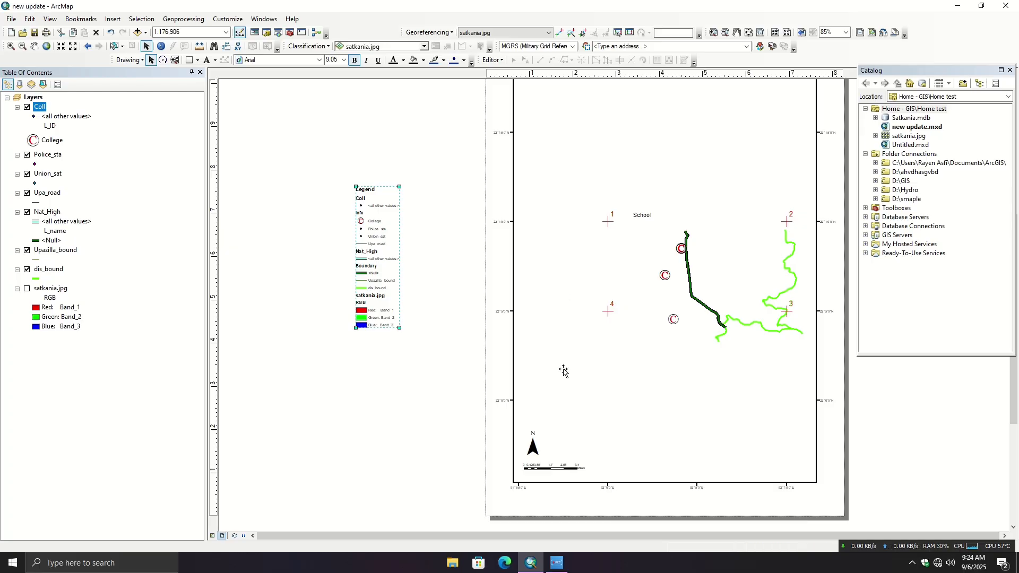
left_click(657, 406)
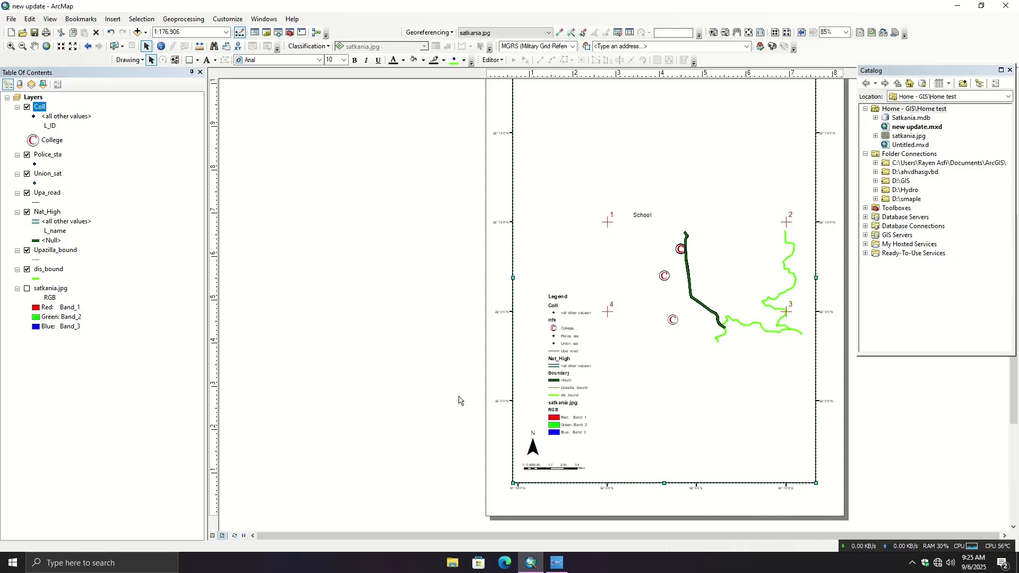
left_click(414, 397)
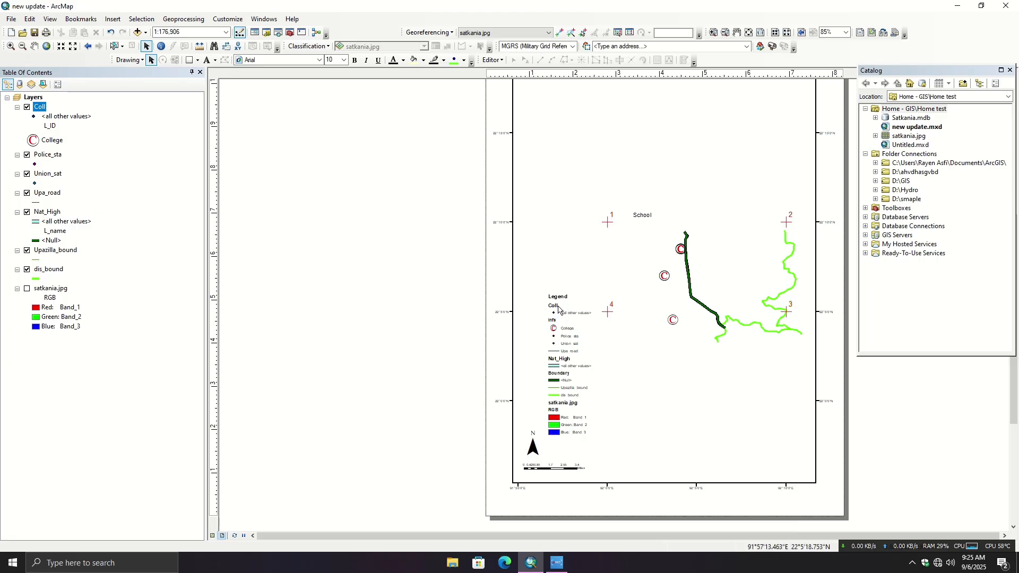
- Show the satkania.jpg layer again, toggling it off and back on to compare the layout with and without it
left_click(27, 288)
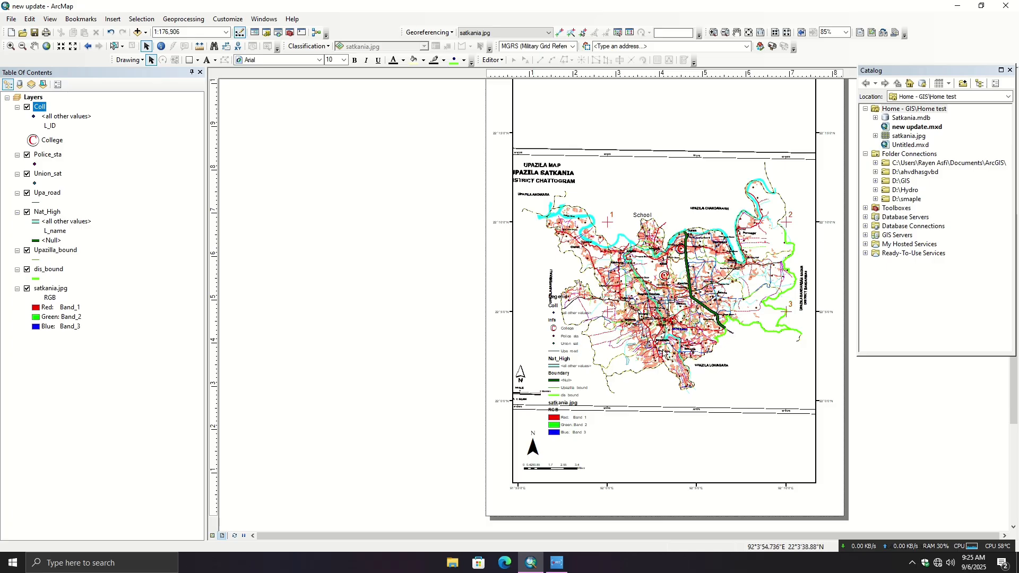
left_click(27, 290)
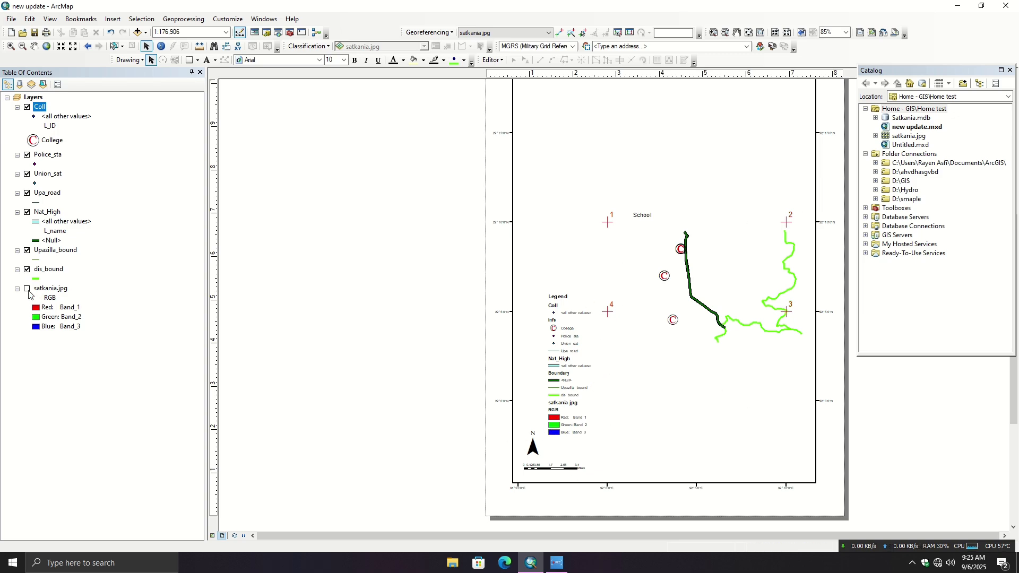
left_click(27, 289)
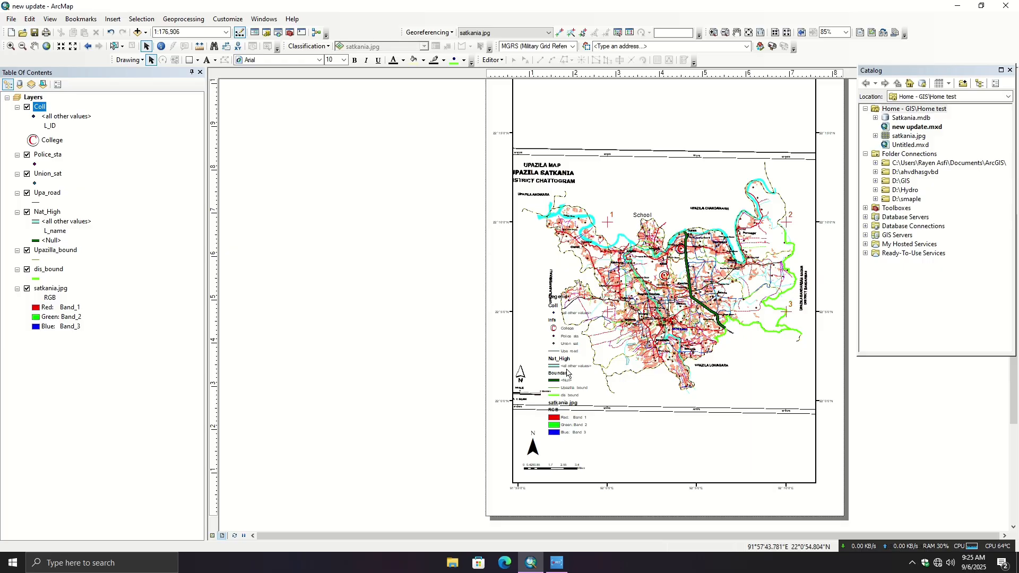
- Hide the satkania.jpg layer and open the map export settings for the layout
left_click(27, 289)
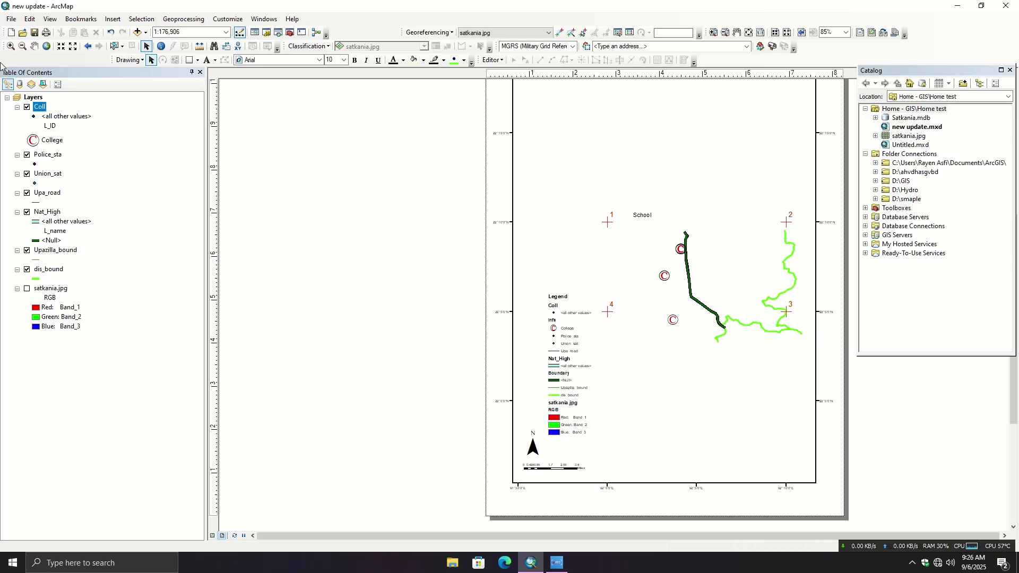
left_click(11, 20)
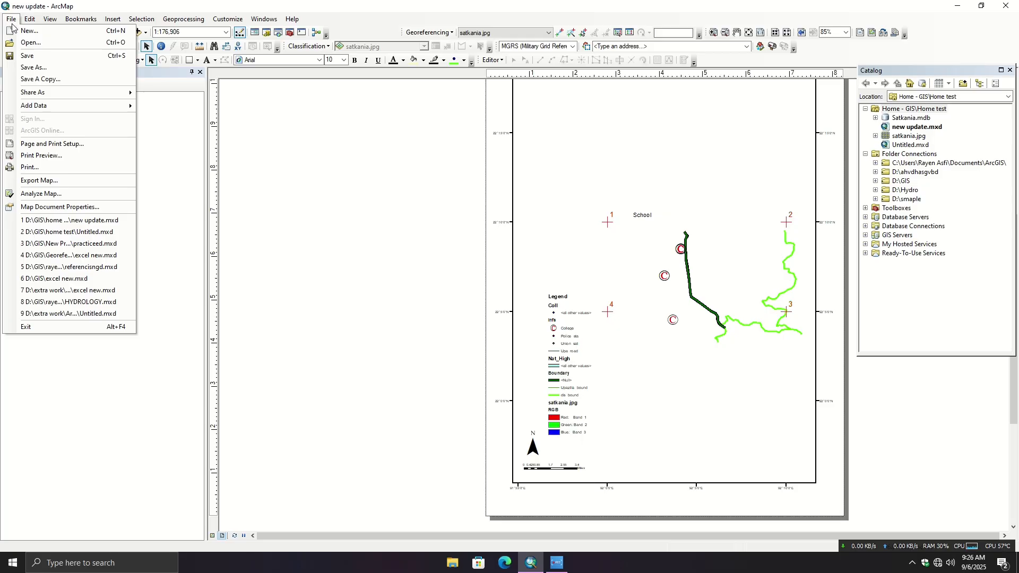
left_click(48, 183)
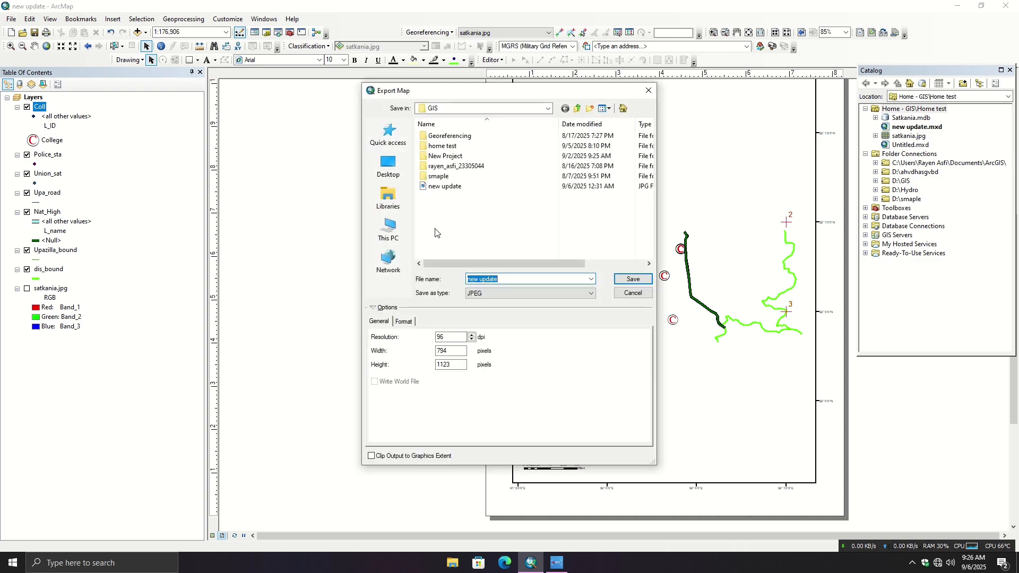
- Look through the home test, New Project and smaple folders as export destinations, returning to the GIS folder
left_click(460, 147)
double_click(460, 149)
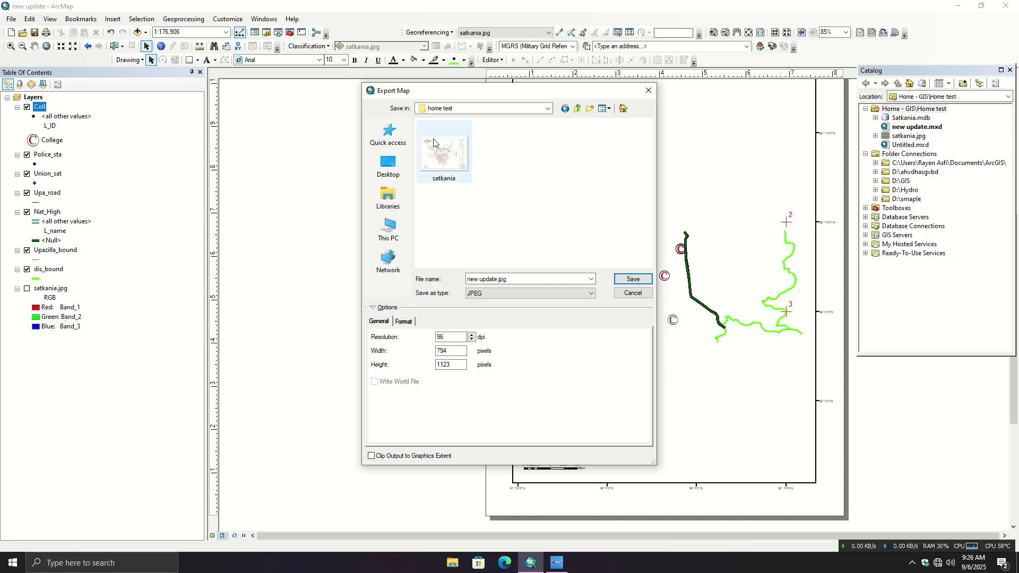
left_click(564, 109)
double_click(504, 154)
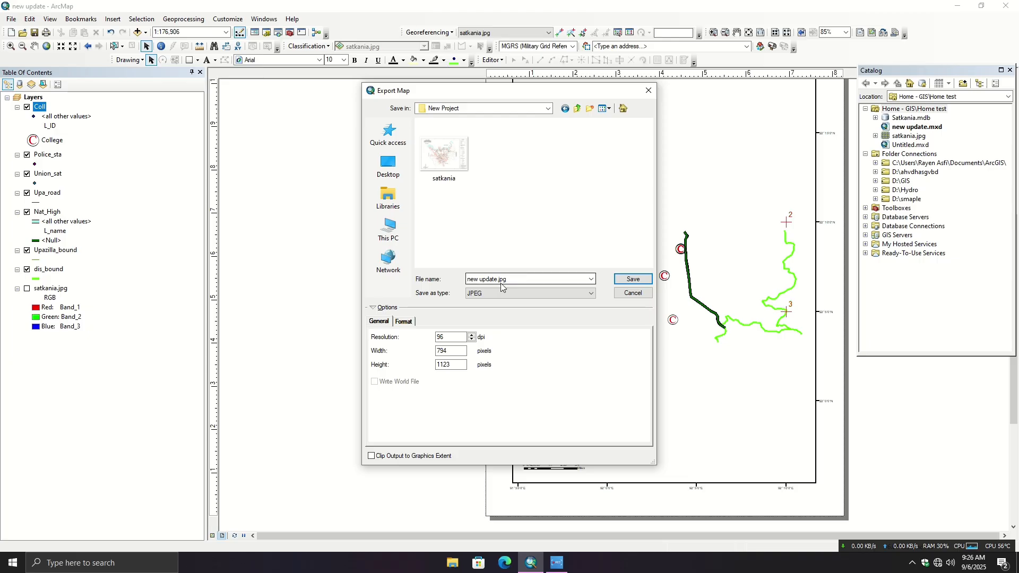
left_click(565, 109)
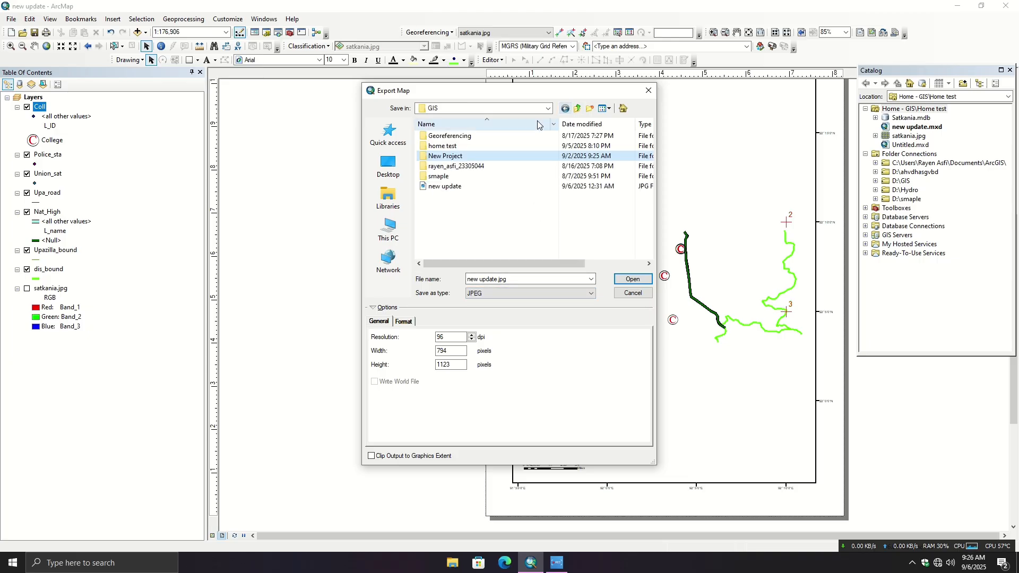
double_click(462, 176)
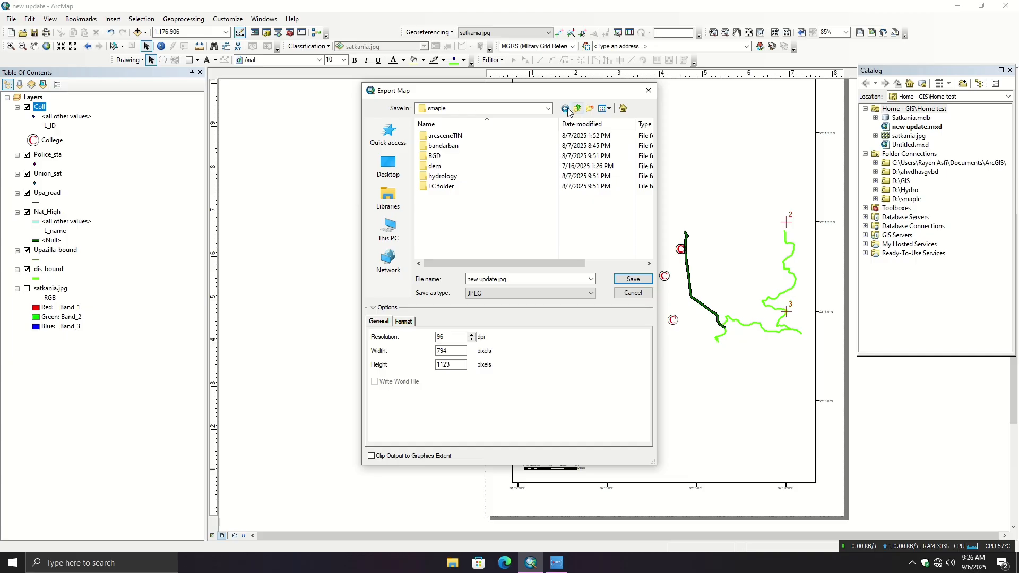
left_click(565, 109)
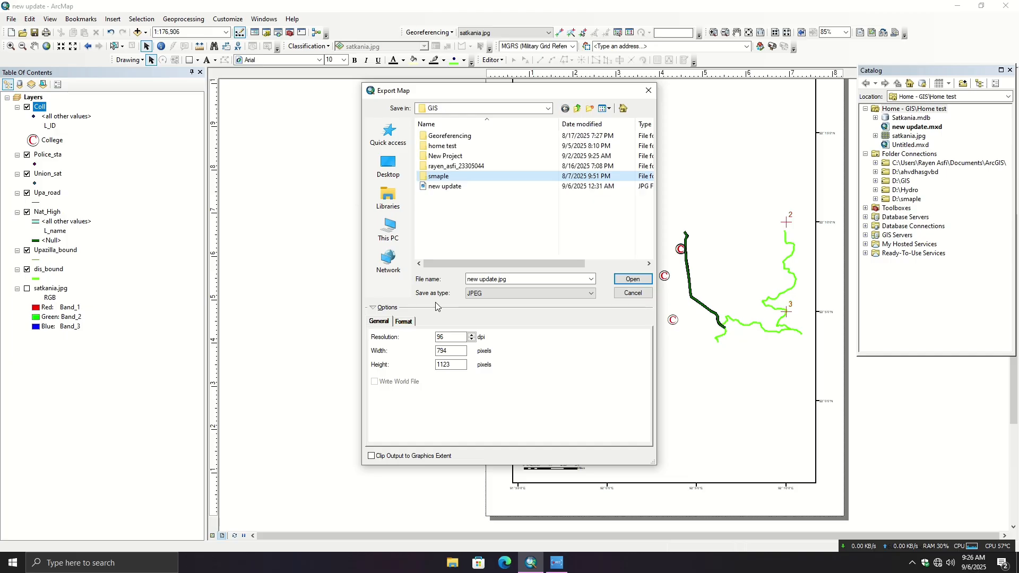
- Export the layout to the GIS folder as a JPEG named "new udfdfpdate.jpg", without overwriting the existing new update.jpg
left_click(496, 292)
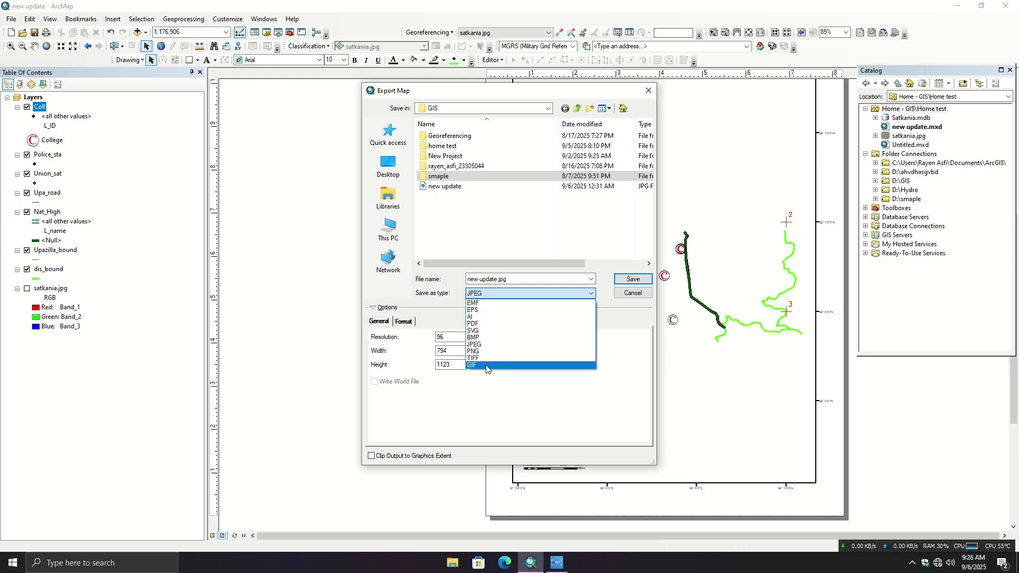
left_click(488, 345)
left_click(633, 278)
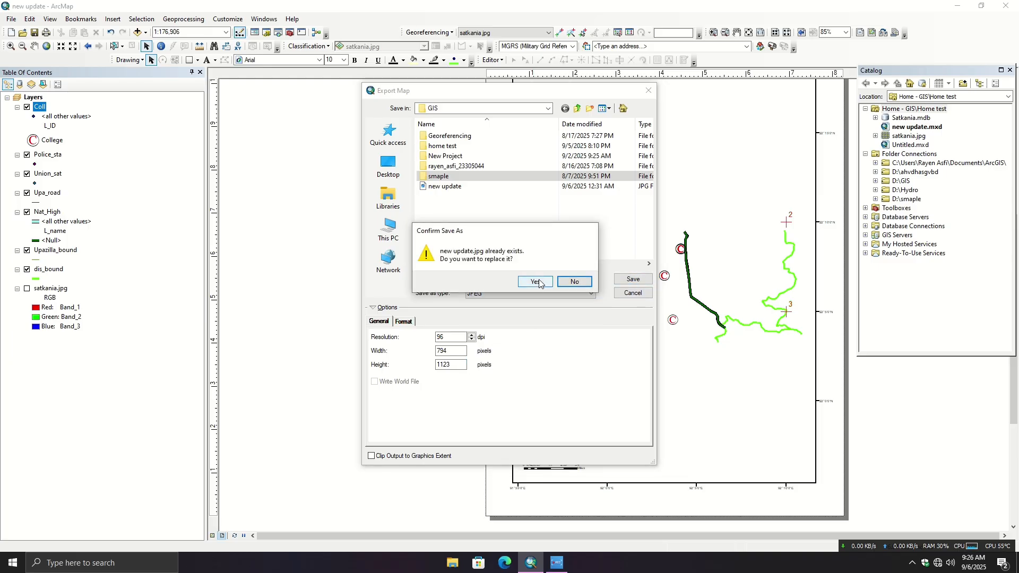
left_click(575, 281)
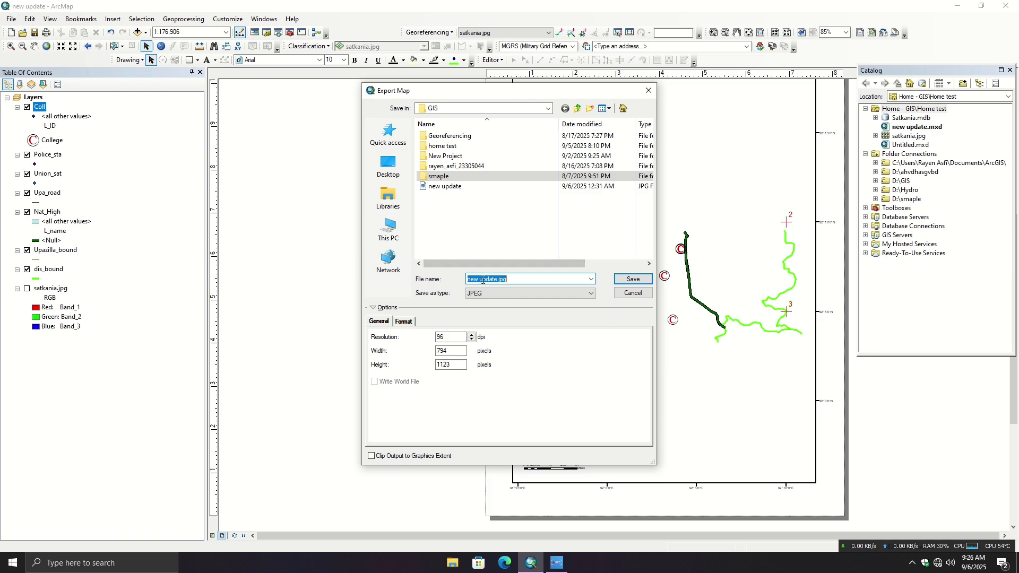
left_click(498, 279)
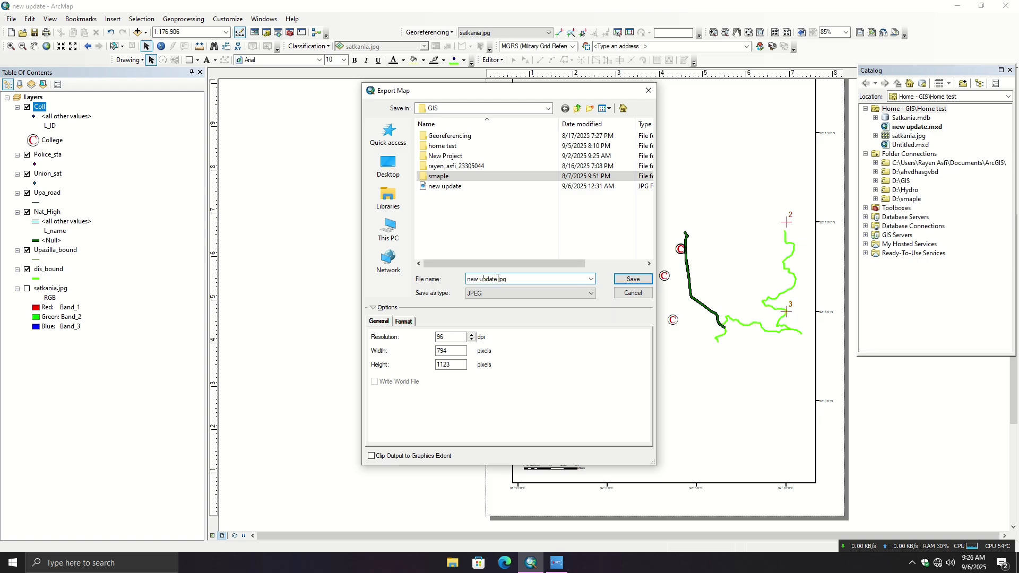
left_click(630, 280)
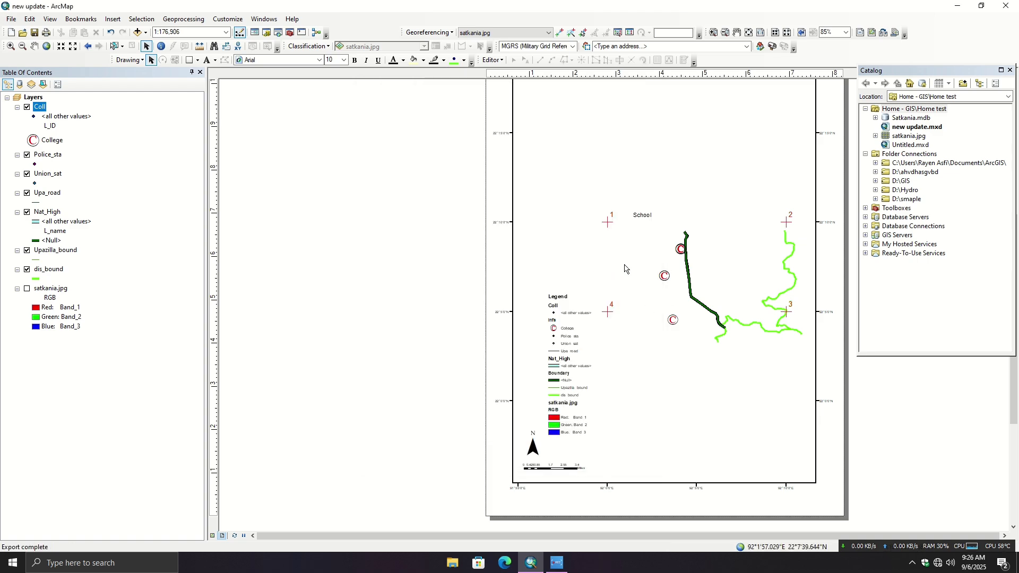
- Switch to File Explorer, view the exported new udfdfpdate image in the GIS folder on drive D, and close it and the folder
left_click(957, 6)
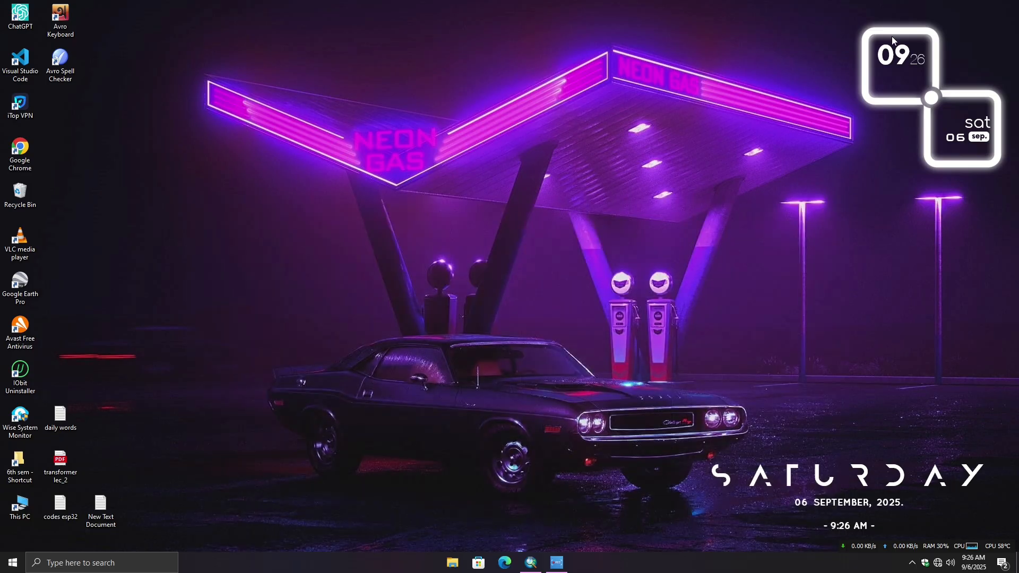
double_click(22, 506)
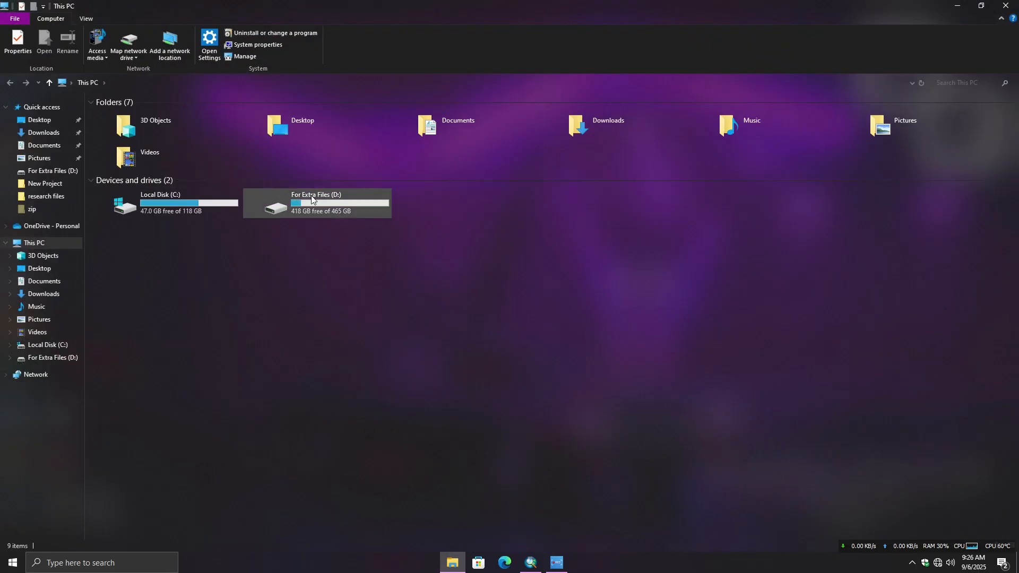
left_click(312, 199)
double_click(311, 196)
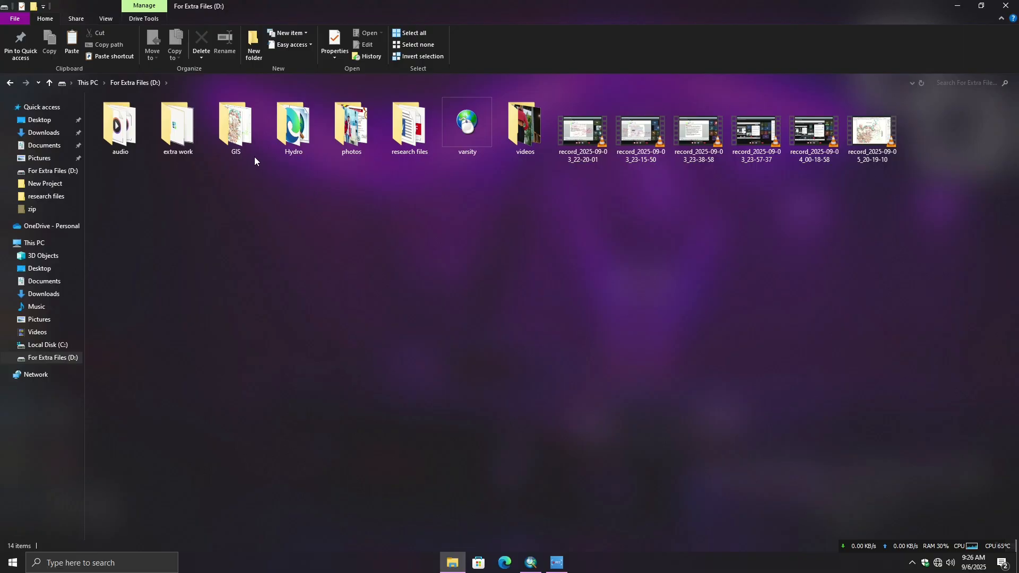
double_click(246, 142)
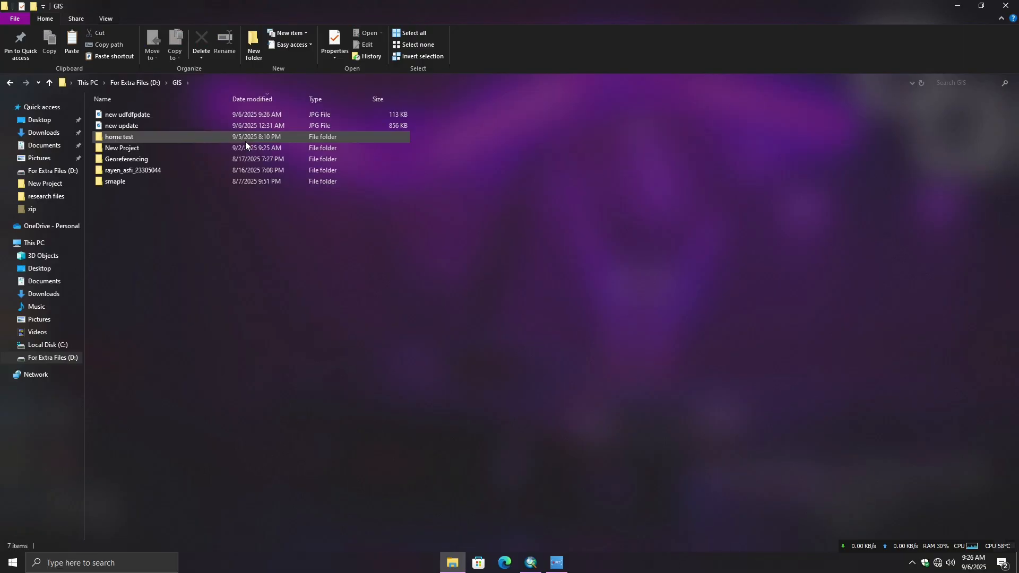
left_click(167, 114)
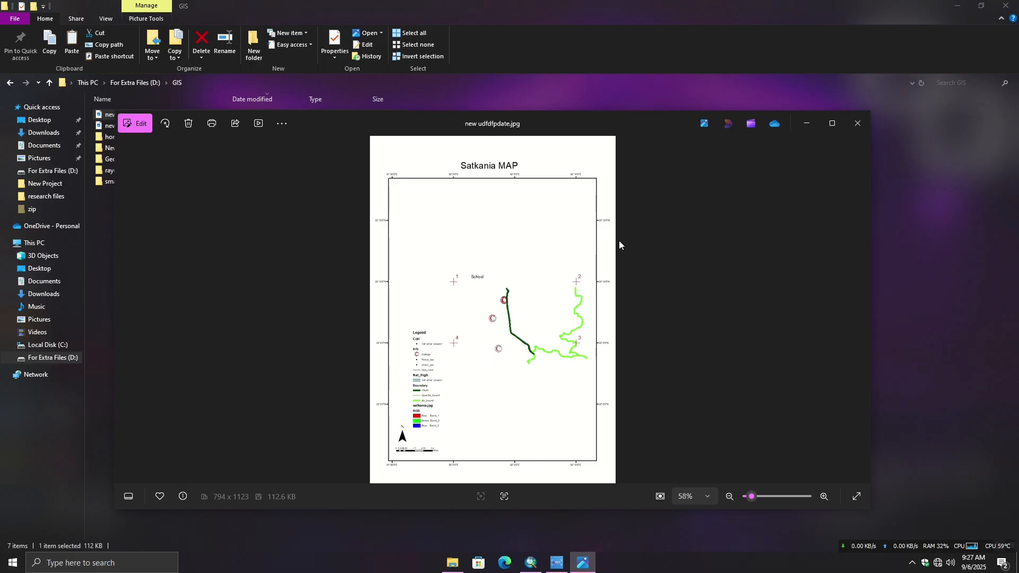
left_click(858, 124)
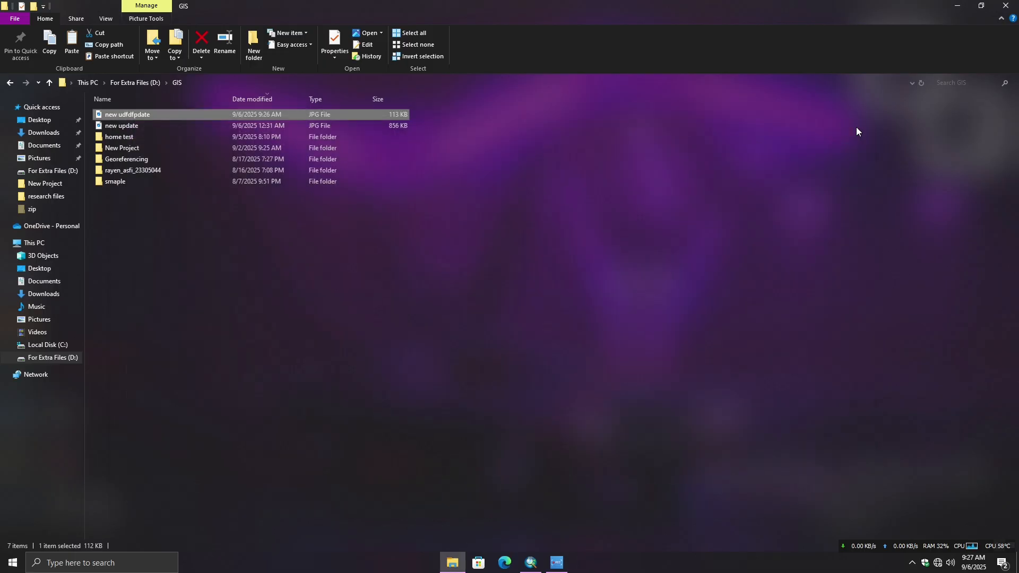
left_click(1005, 5)
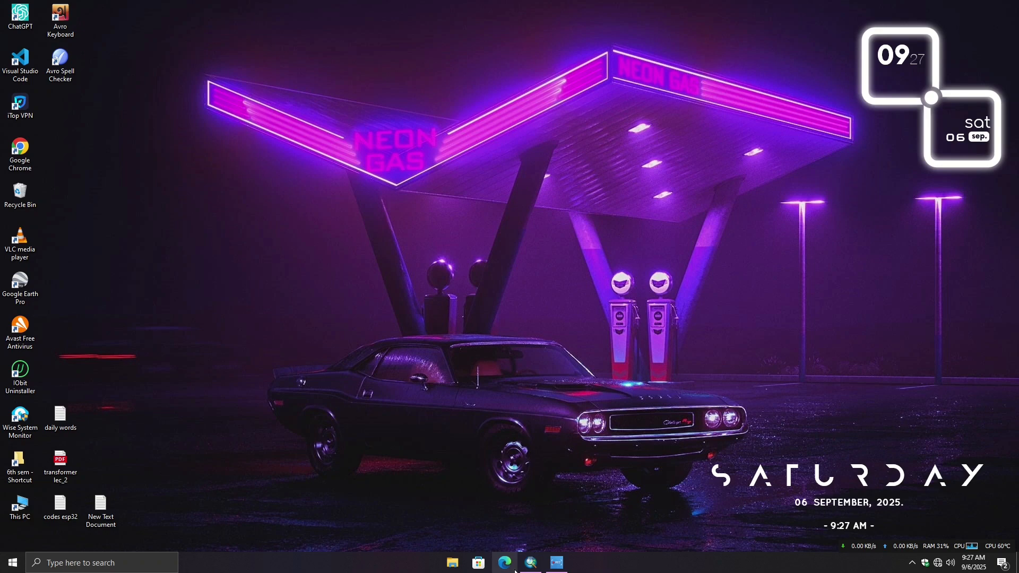
- Return to ArcMap and start the Buffer tool with Nat_High as the input features
left_click(531, 566)
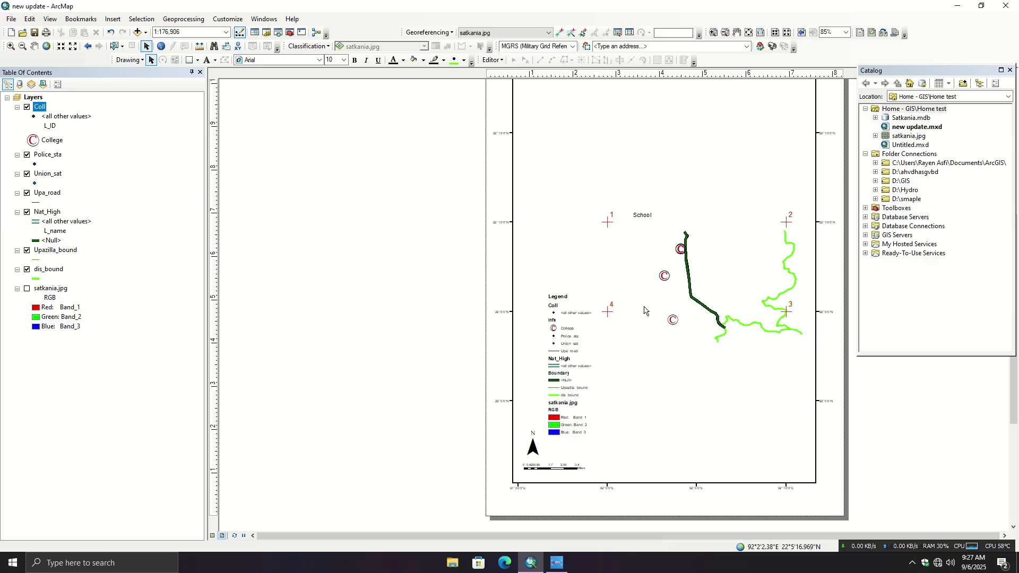
left_click(188, 19)
left_click(187, 31)
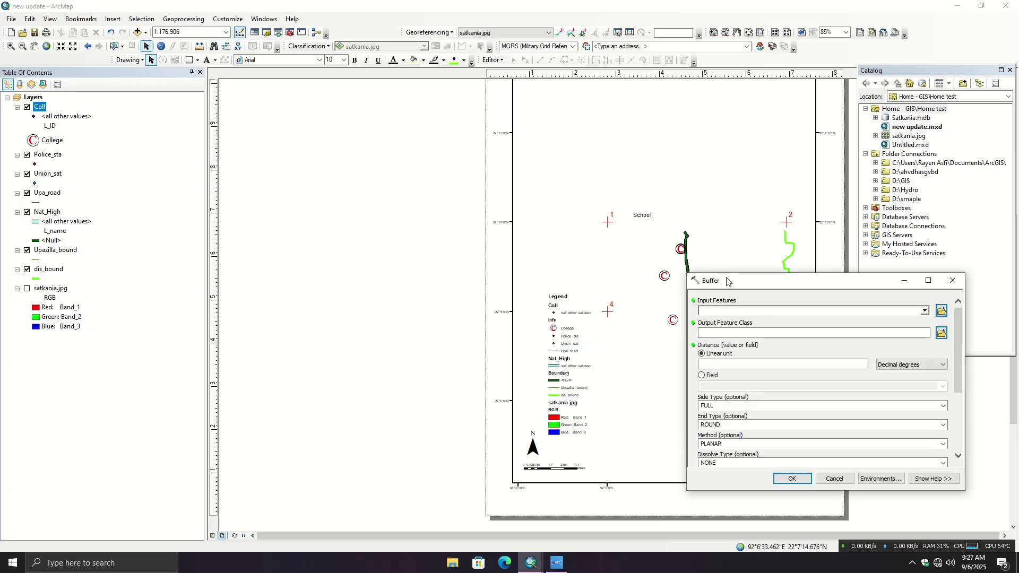
left_click_drag(729, 284, 206, 245)
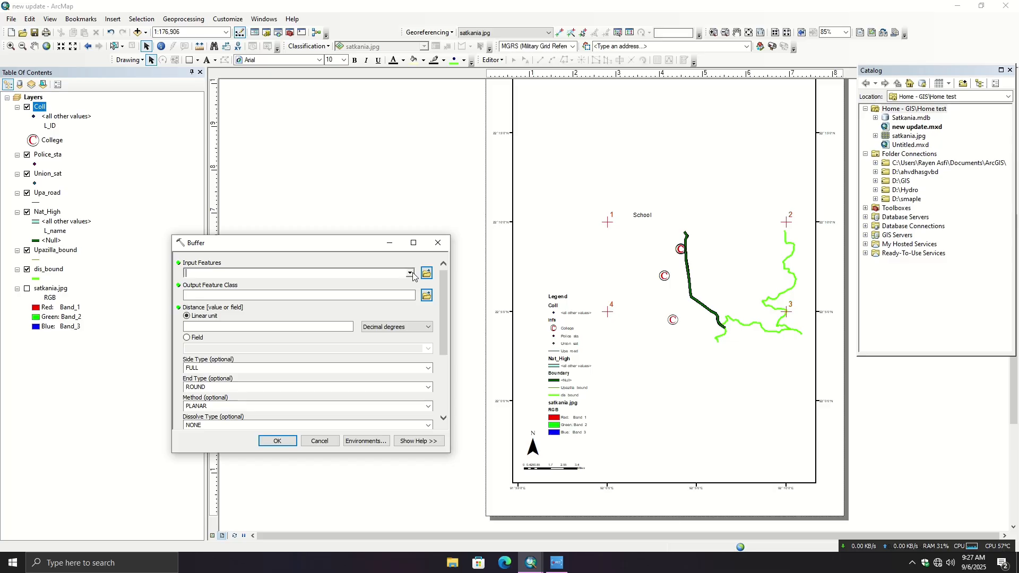
left_click(409, 273)
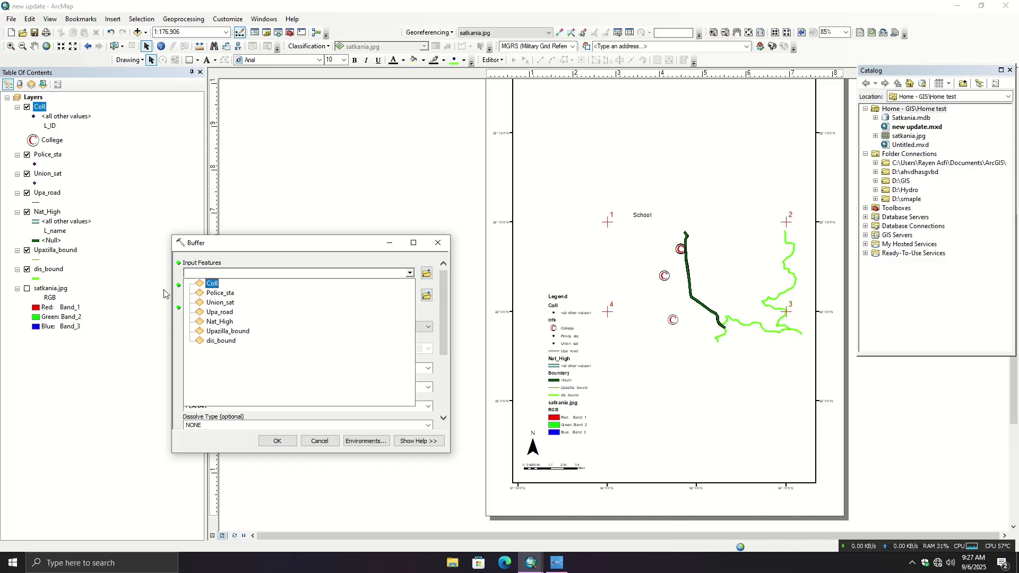
left_click(222, 323)
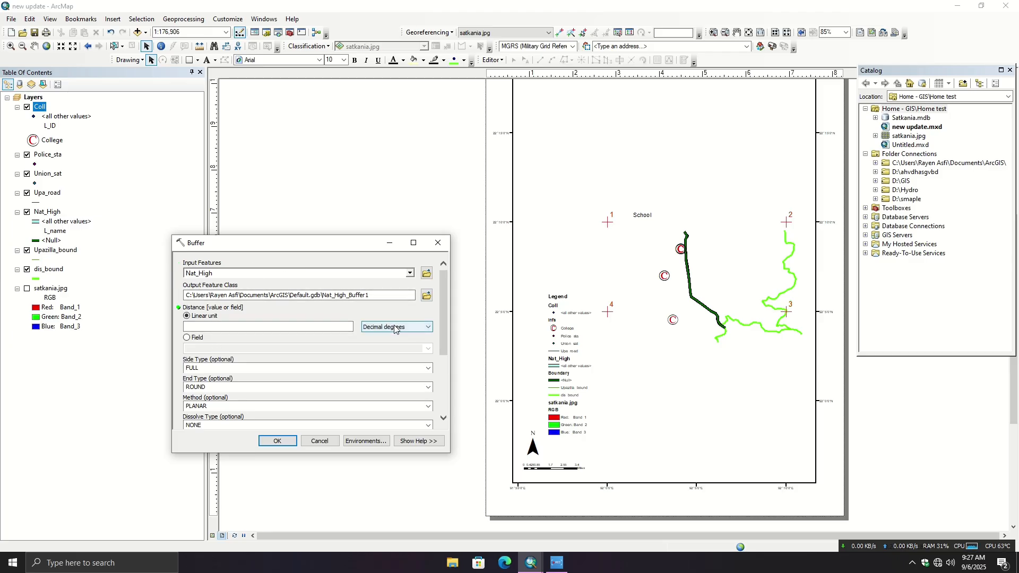
- Set the Nat_High buffer's linear distance to 300 Meters
left_click(341, 325)
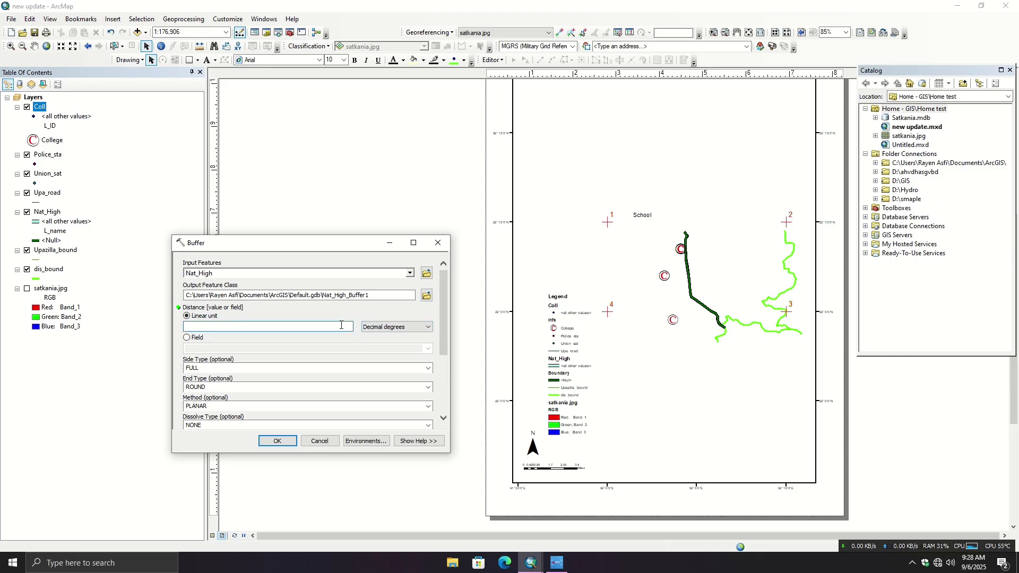
type("300")
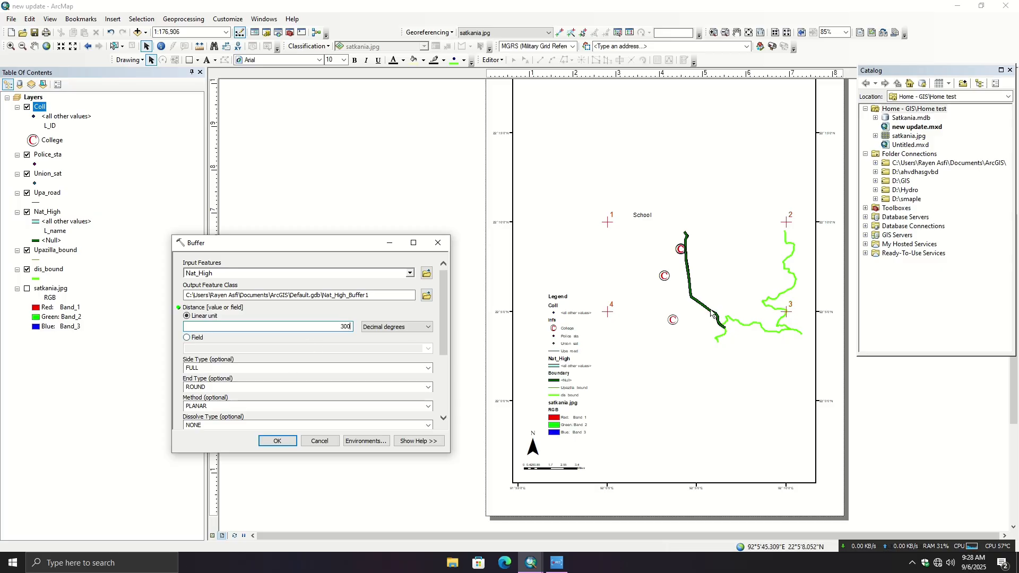
left_click(406, 327)
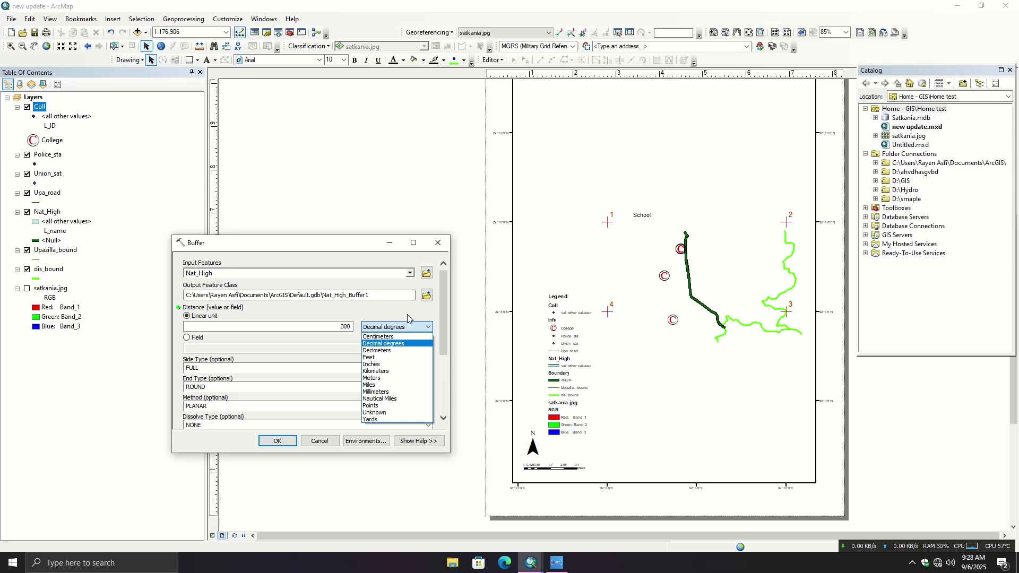
left_click(385, 378)
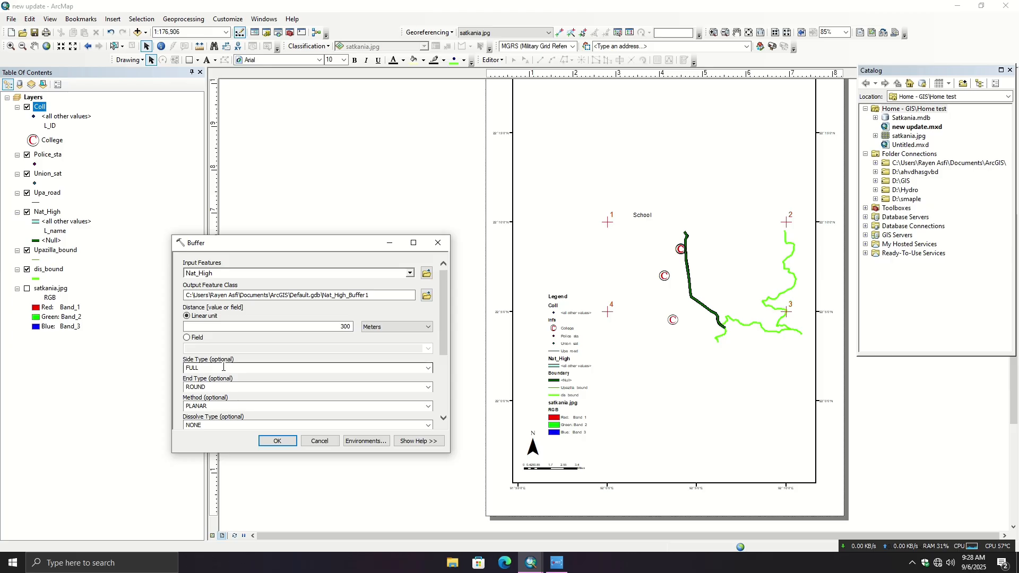
- Try LIST as the buffer's dissolve type, check the dissolve fields and go back to NONE
scroll(240, 380, "down", 1)
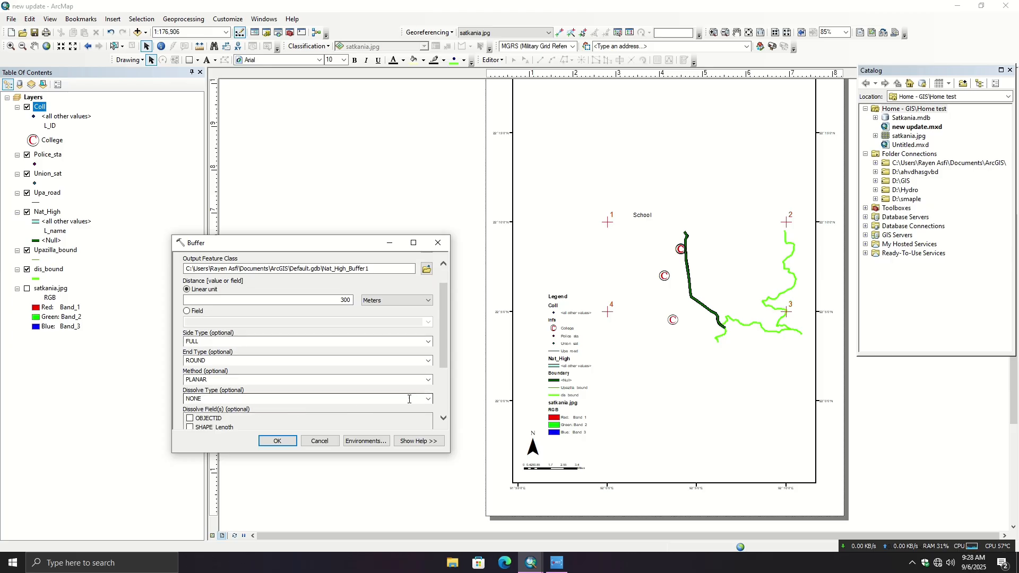
left_click(428, 399)
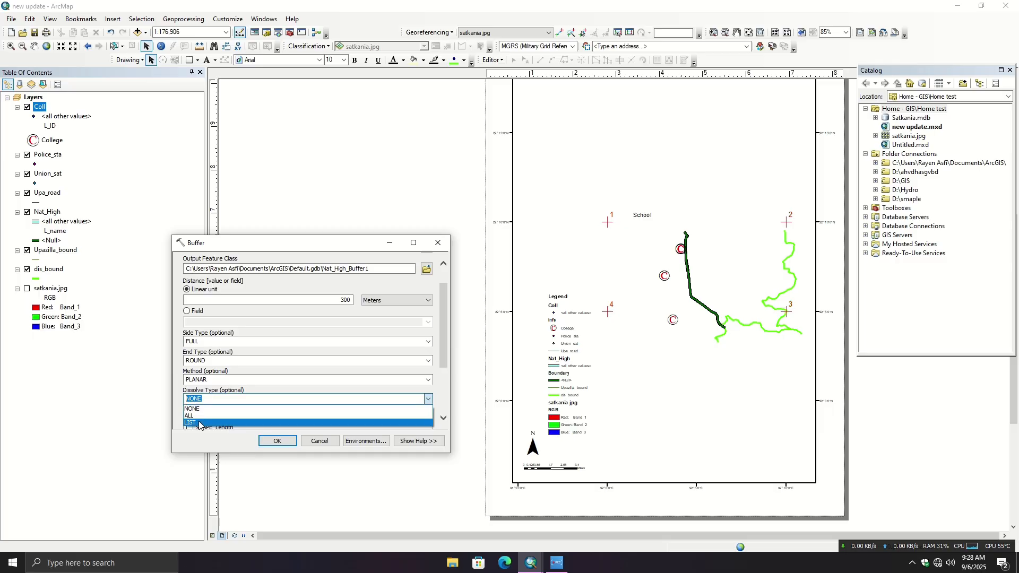
left_click(200, 423)
scroll(306, 374, "down", 1)
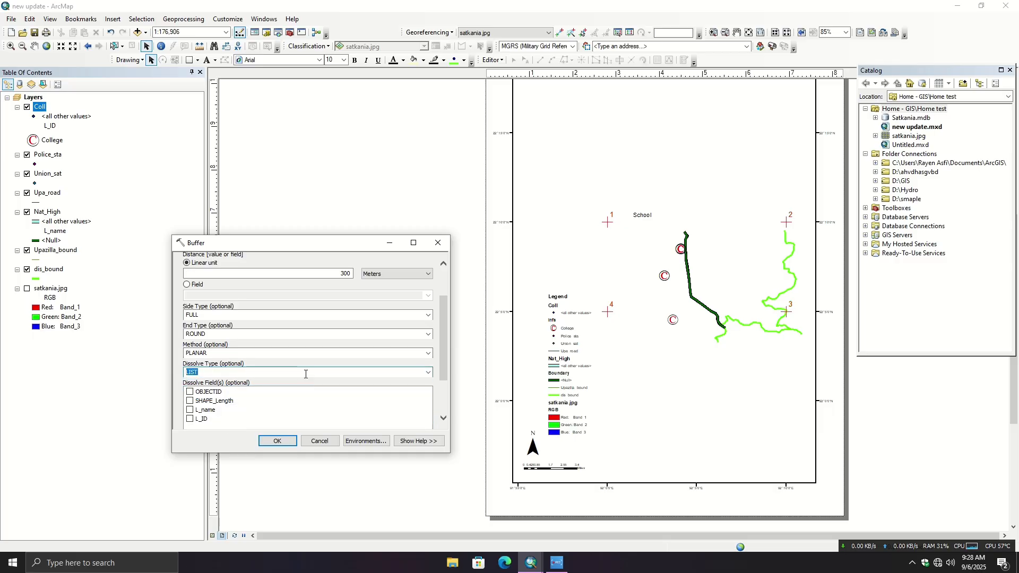
scroll(306, 375, "up", 3)
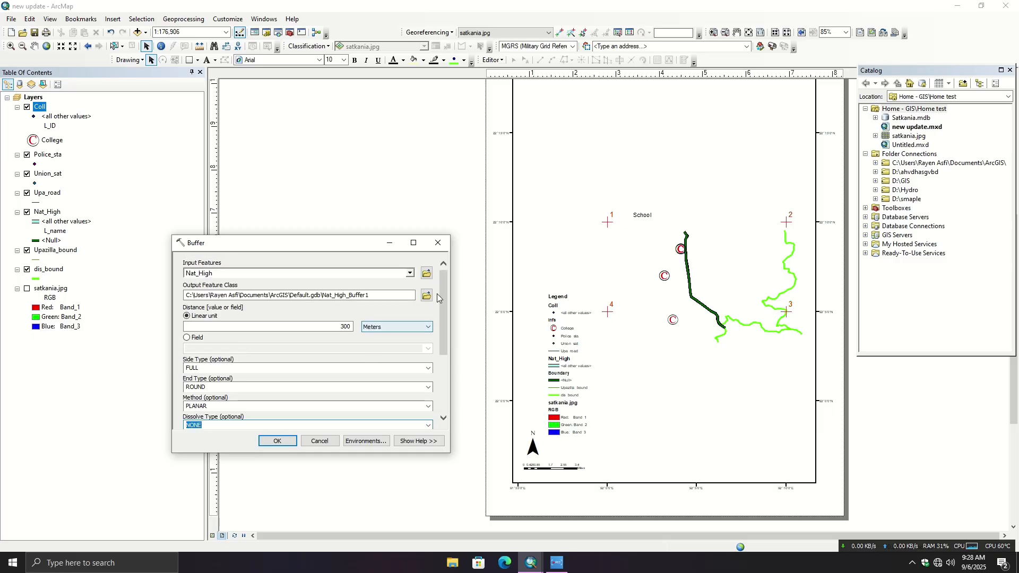
- Browse to the home test folder inside D:\GIS as the location for the buffer's output feature class
left_click(426, 295)
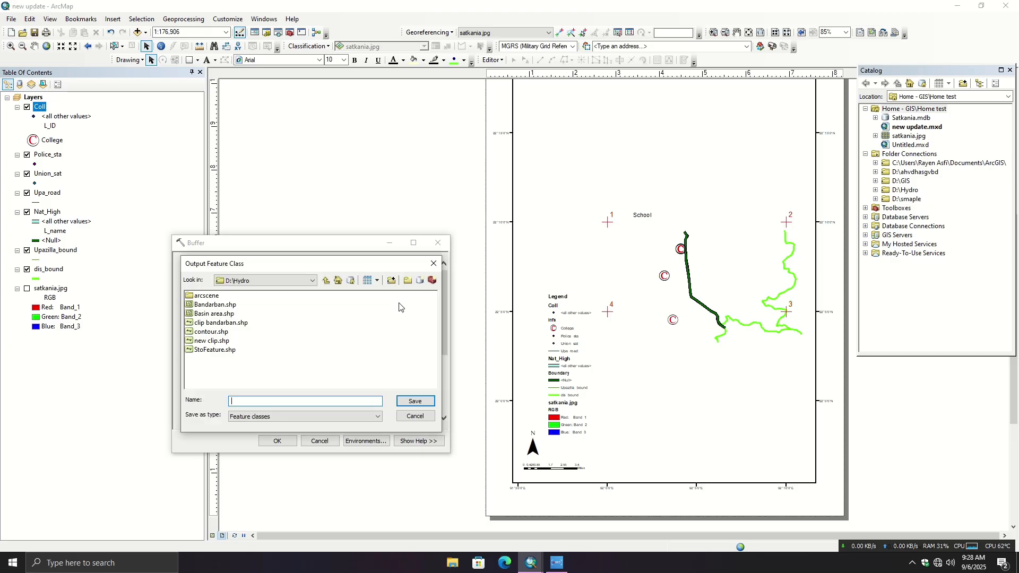
left_click(338, 281)
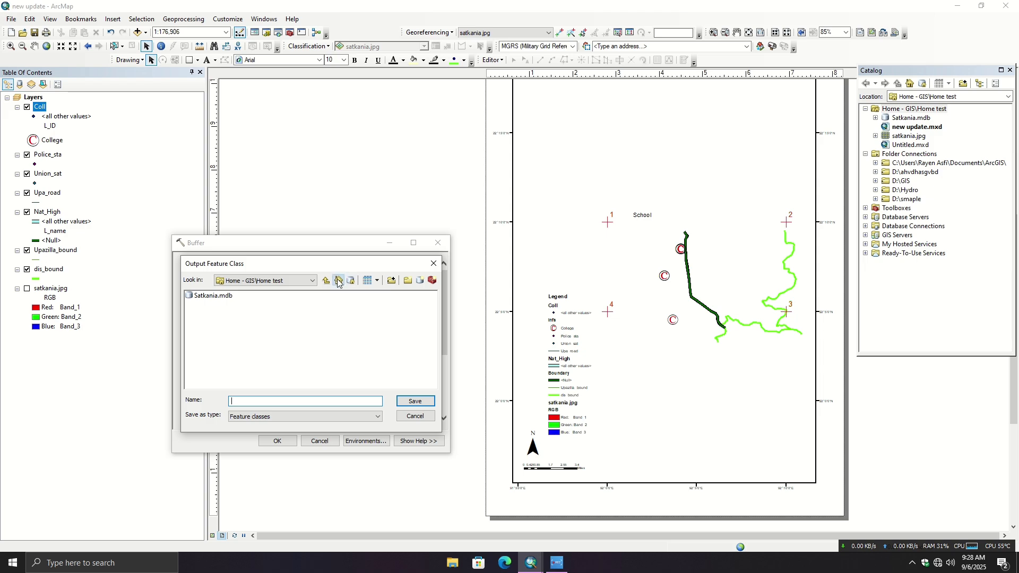
left_click(342, 285)
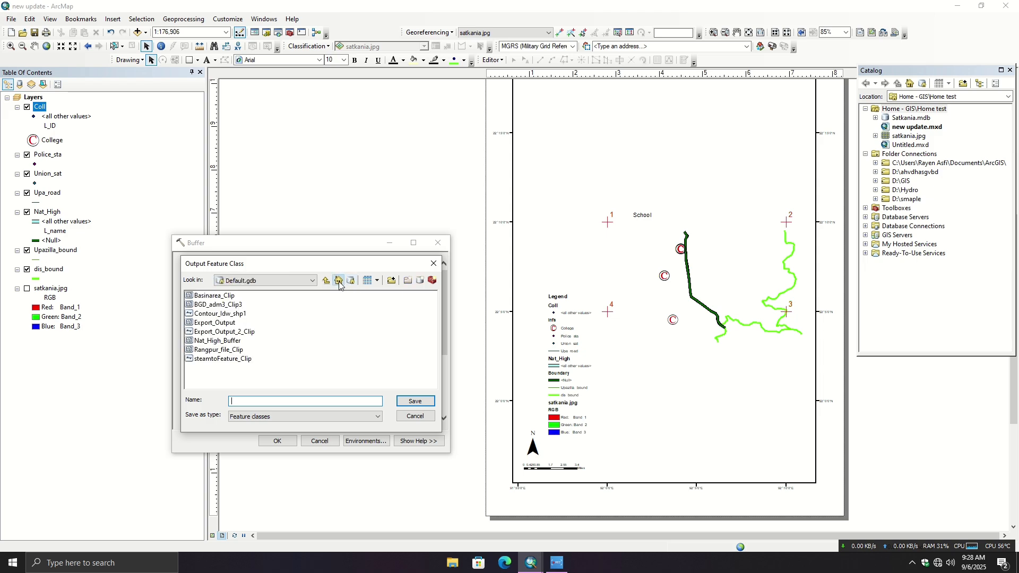
left_click(338, 280)
left_click(326, 280)
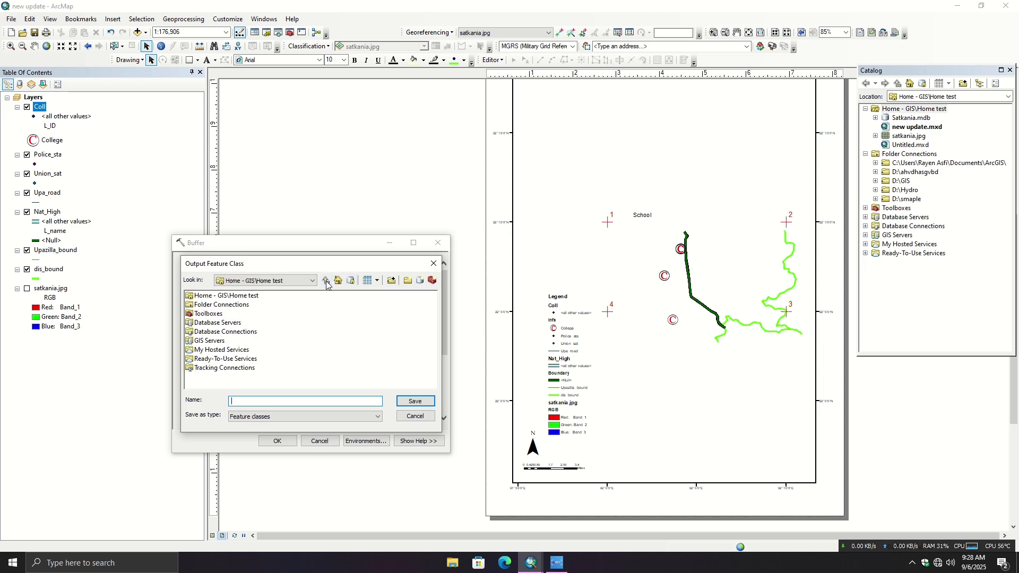
double_click(208, 306)
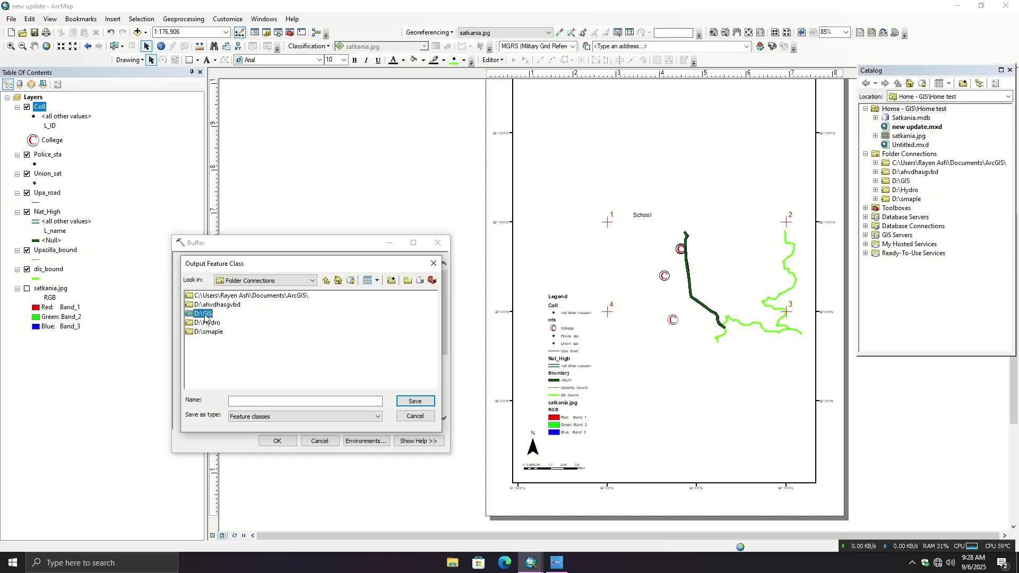
double_click(205, 314)
double_click(214, 305)
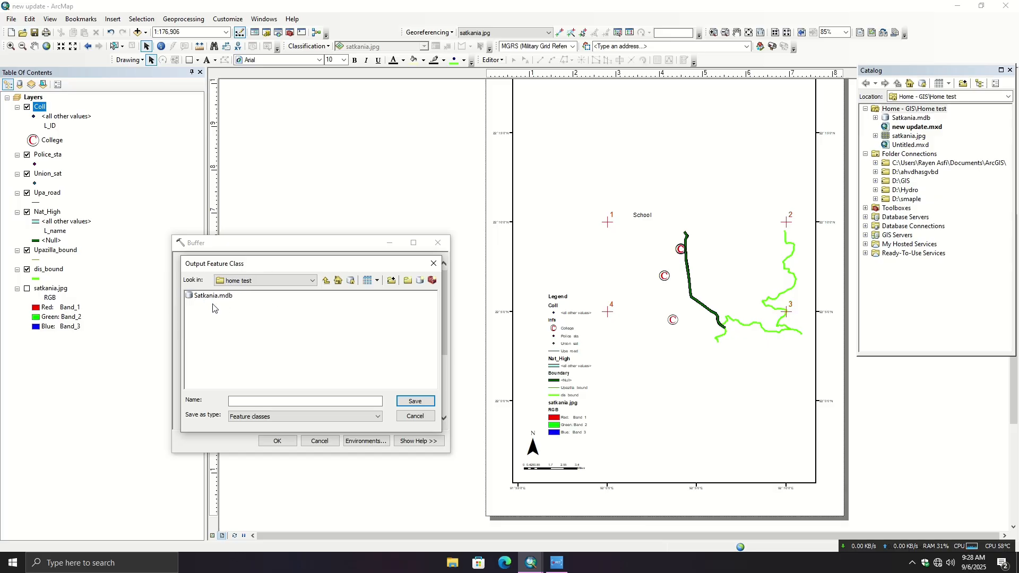
- Save the output feature class under the name Buffer and run the buffer on Nat_High
left_click(264, 404)
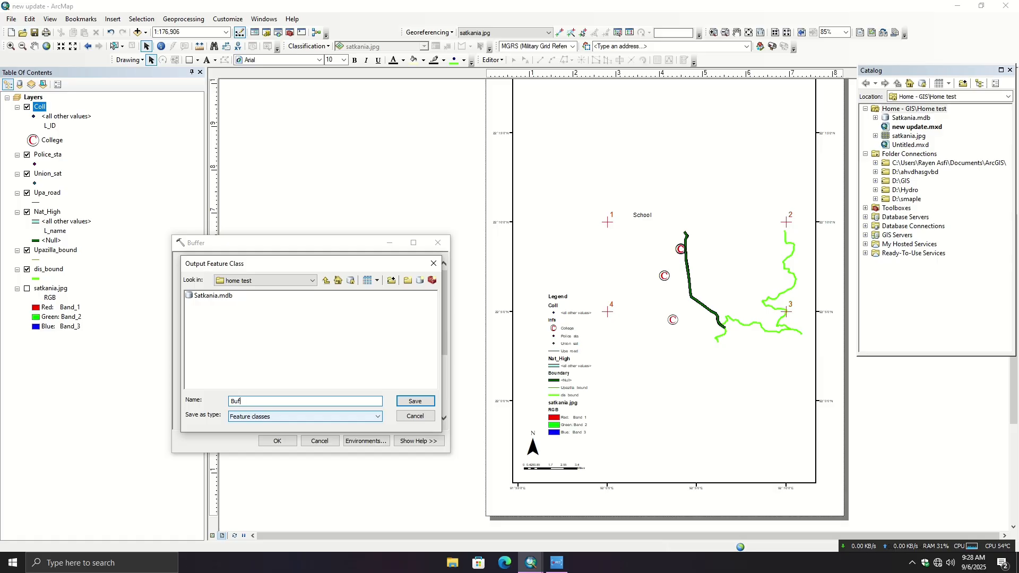
left_click(287, 418)
left_click(415, 401)
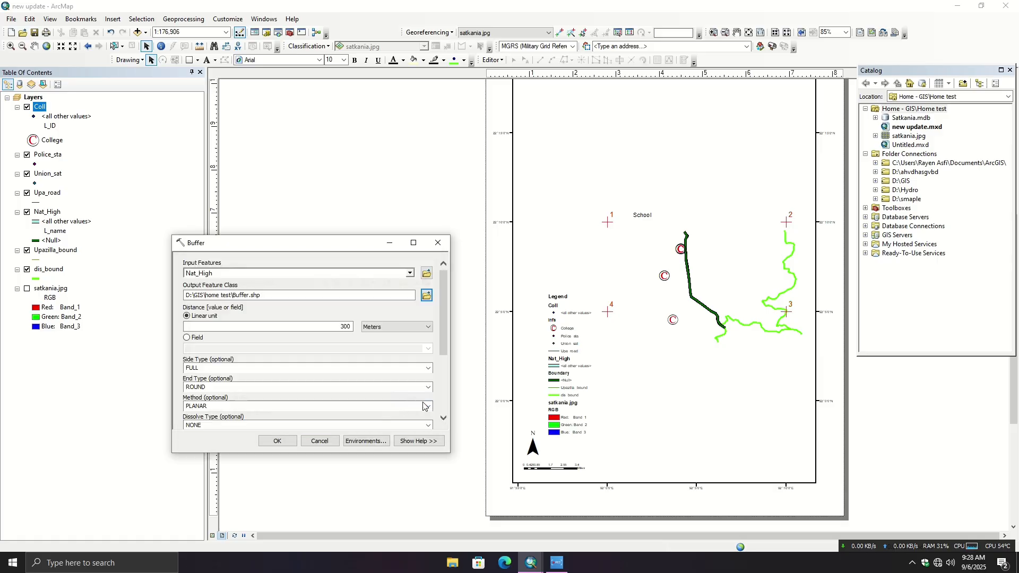
left_click(273, 442)
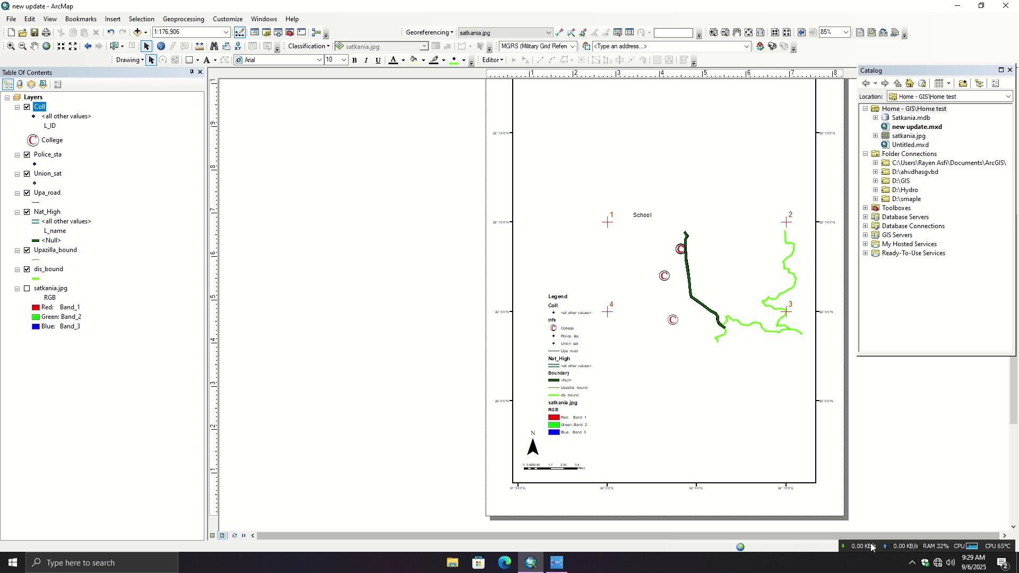
- Examine the buffer around the Nat_High line and its position relative to the college symbols on the layout
left_click_drag(871, 547, 558, 547)
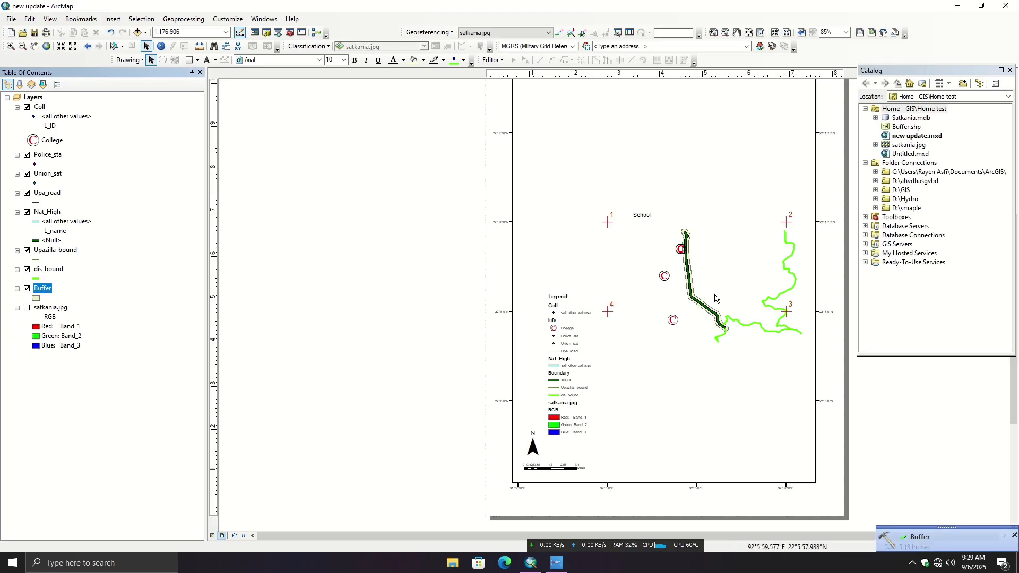
scroll(715, 299, "down", 6)
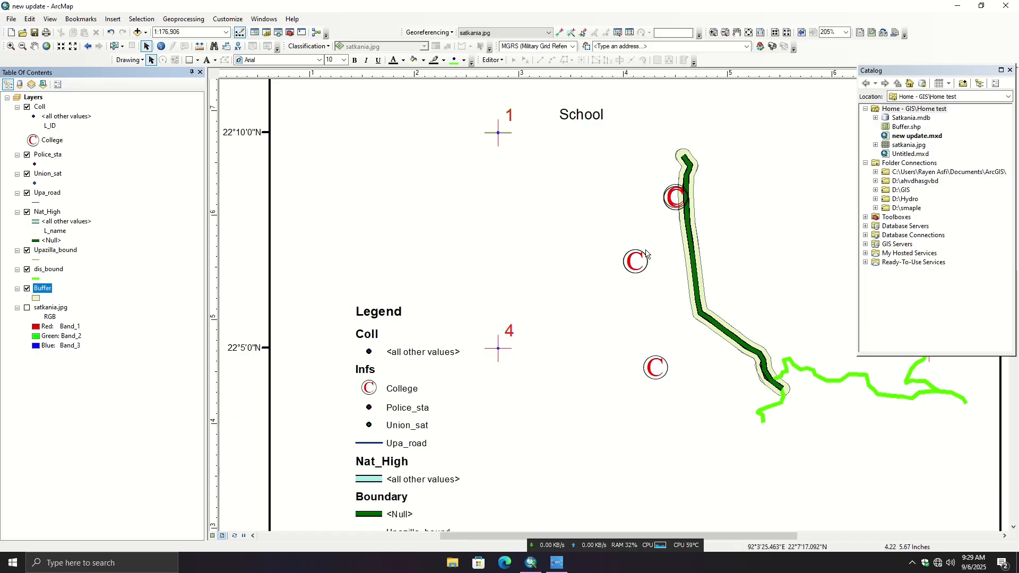
scroll(497, 225, "down", 2)
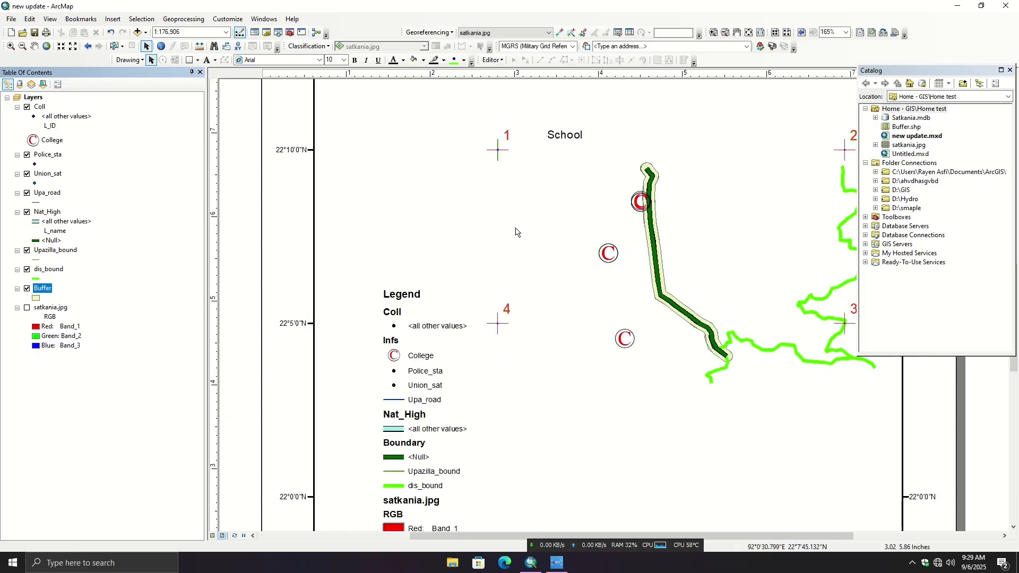
scroll(507, 229, "down", 1)
scroll(512, 232, "down", 1)
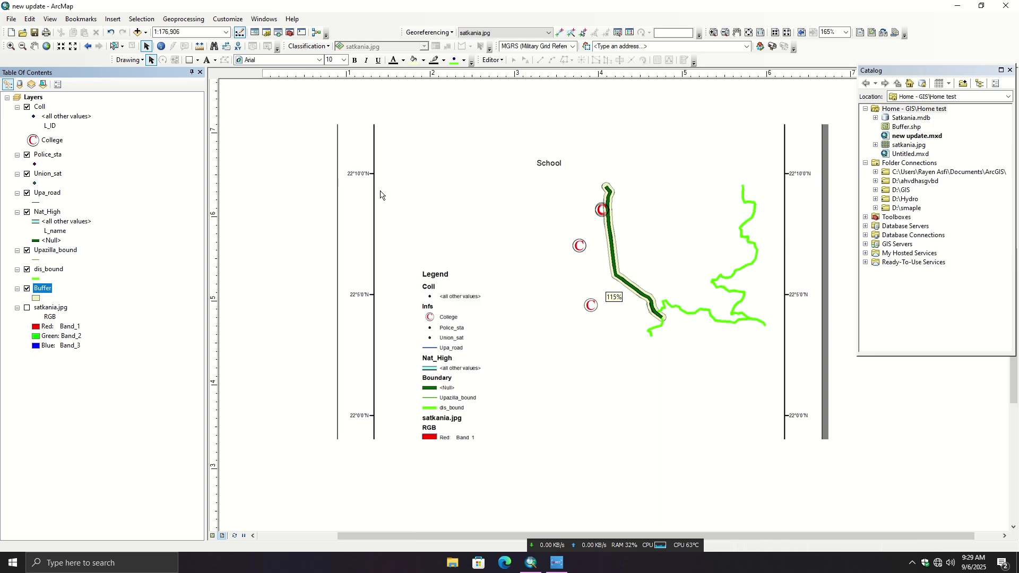